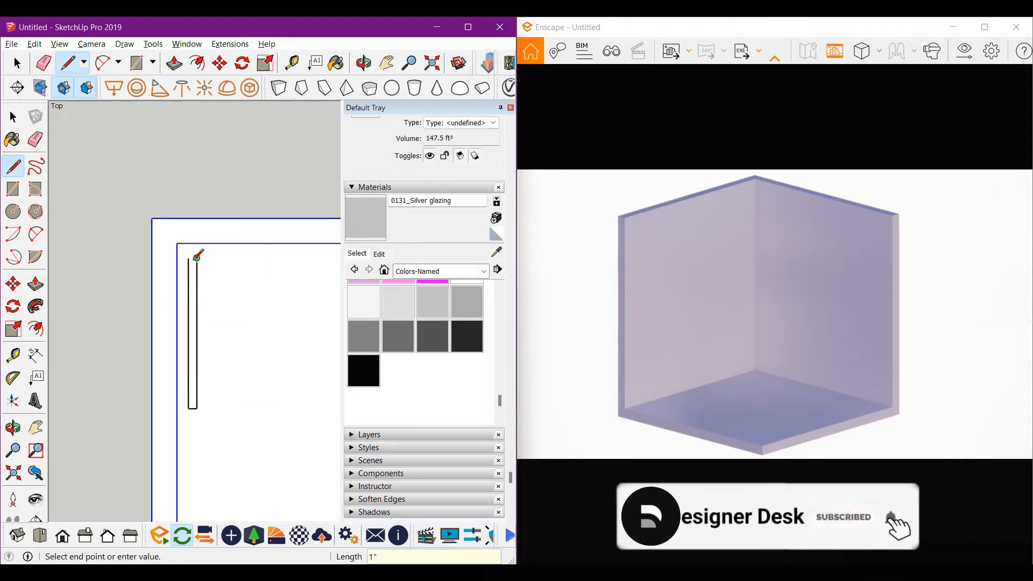
Extrude the narrow rectangle beside the room's inner corner upward by 2" to form a floor bar.
key("space")
middle_click_drag(198, 254, 233, 323)
key("p")
left_click(202, 300)
type("2")
key("Return")
key("space")
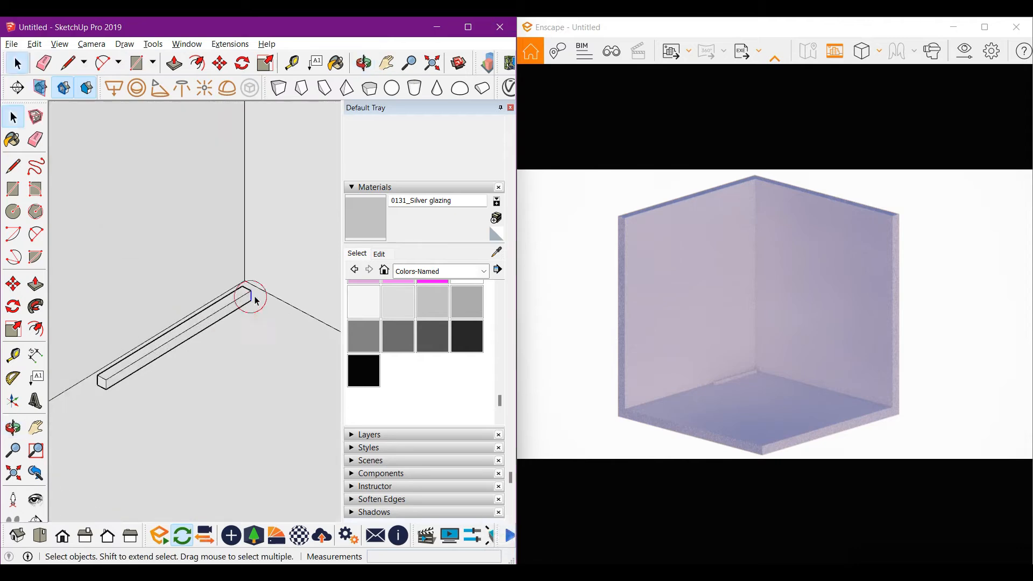
Split the bar's inner side face at its corner end and pull it out 2' as a second floor leg.
scroll(243, 296, "up", 2)
key("m")
key("Return")
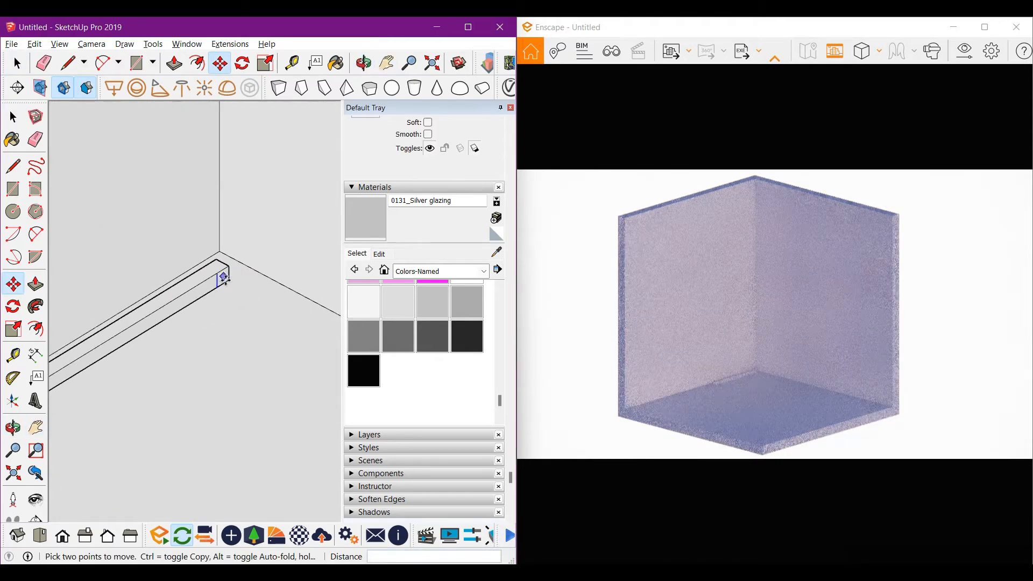
type("p2'")
key("Return")
Divide off the square where the two floor legs meet and pull it up 3' to form the vertical pole.
scroll(182, 276, "down", 2)
scroll(188, 276, "up", 3)
middle_click_drag(202, 273, 210, 314, "shift")
key("l")
left_click(210, 316)
key("space")
scroll(211, 312, "down", 2)
key("p")
left_click(211, 294)
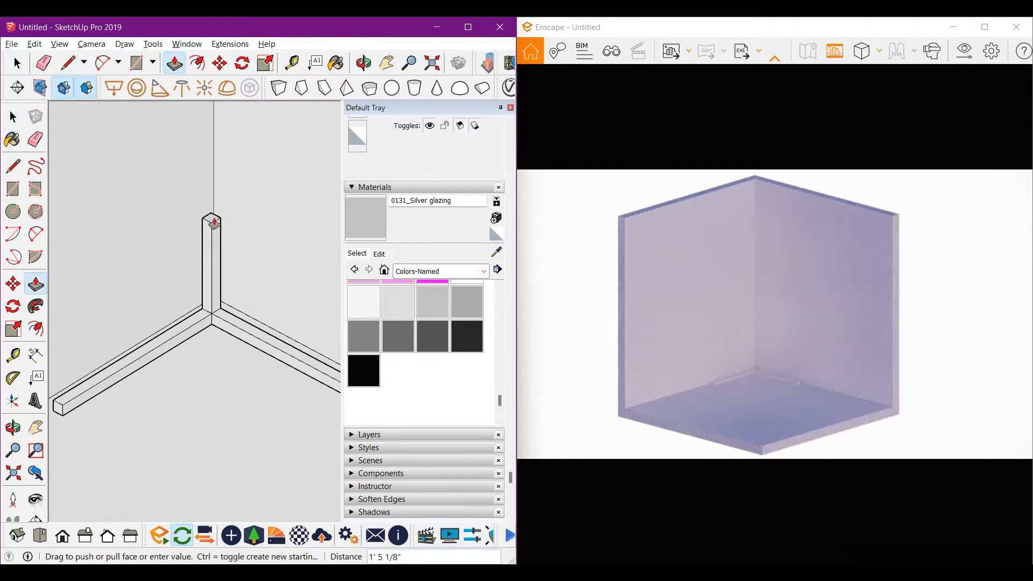
type("3'")
key("Return")
key("space")
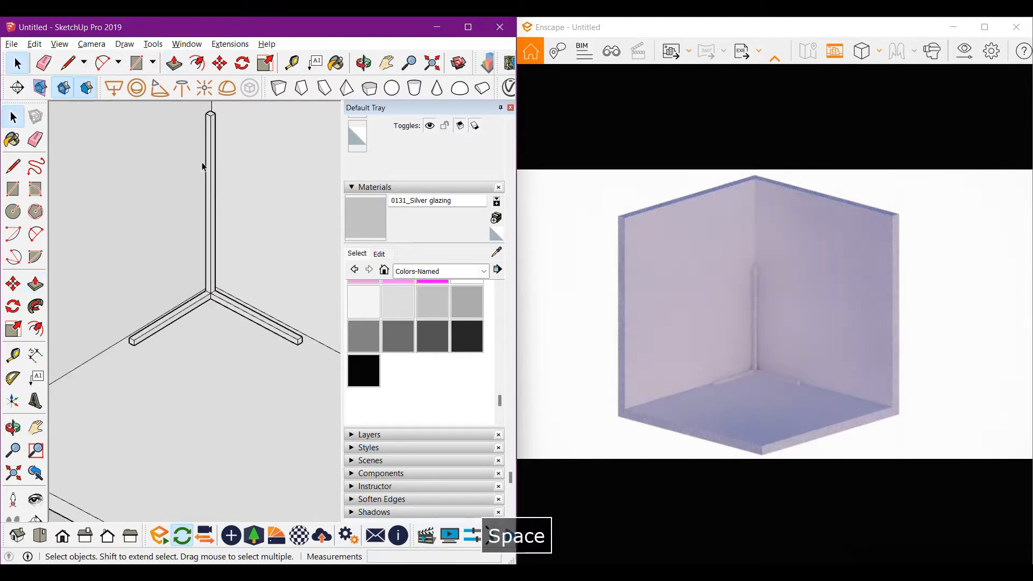
Group the pole and both floor legs, and paint the group with 0136_Charcoal.
scroll(205, 139, "down", 3)
left_click_drag(145, 127, 247, 277)
right_click(236, 243)
left_click(275, 360)
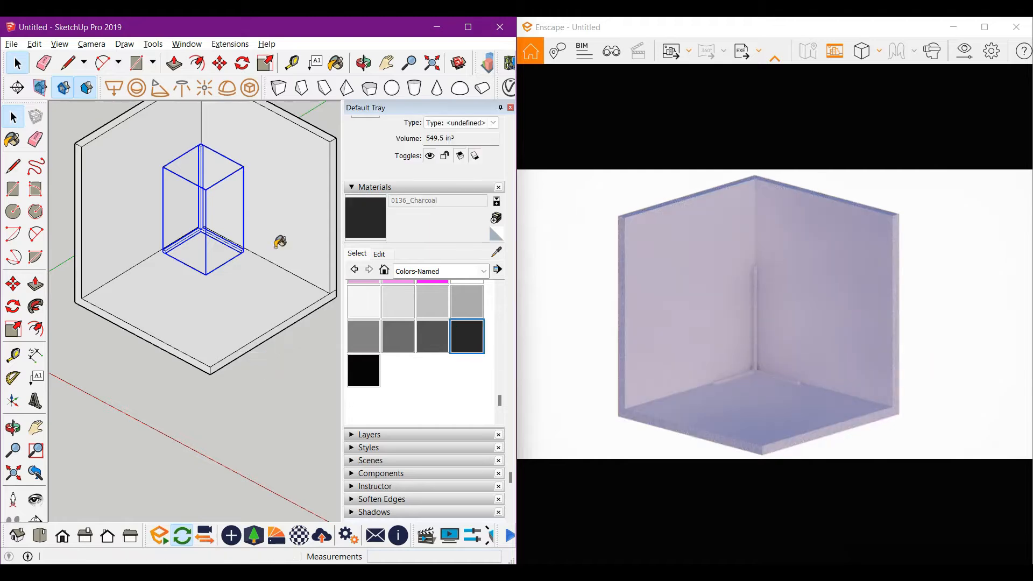
scroll(182, 183, "up", 2)
left_click(210, 161)
key("space")
Place an Enscape line light in the gap between the frame and the room corner, working in the top view.
scroll(256, 274, "down", 2)
mouse_move(250, 251)
middle_mouse_down()
mouse_move(264, 281)
mouse_move(208, 182)
middle_mouse_up()
scroll(213, 199, "up", 2)
key("F2")
scroll(175, 236, "down", 2)
middle_click_drag(151, 239, 224, 244, "shift")
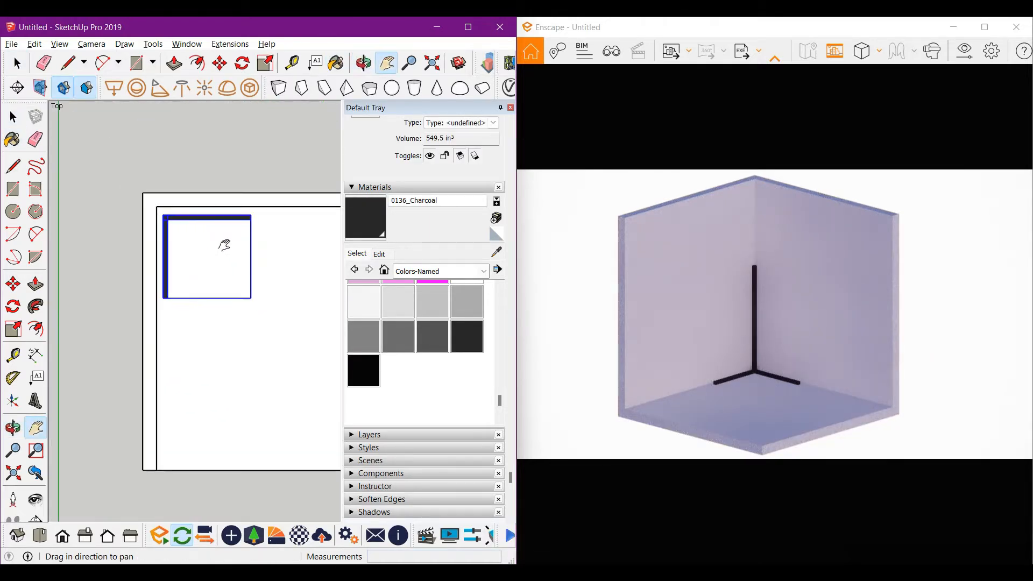
scroll(146, 242, "up", 4)
key("Escape")
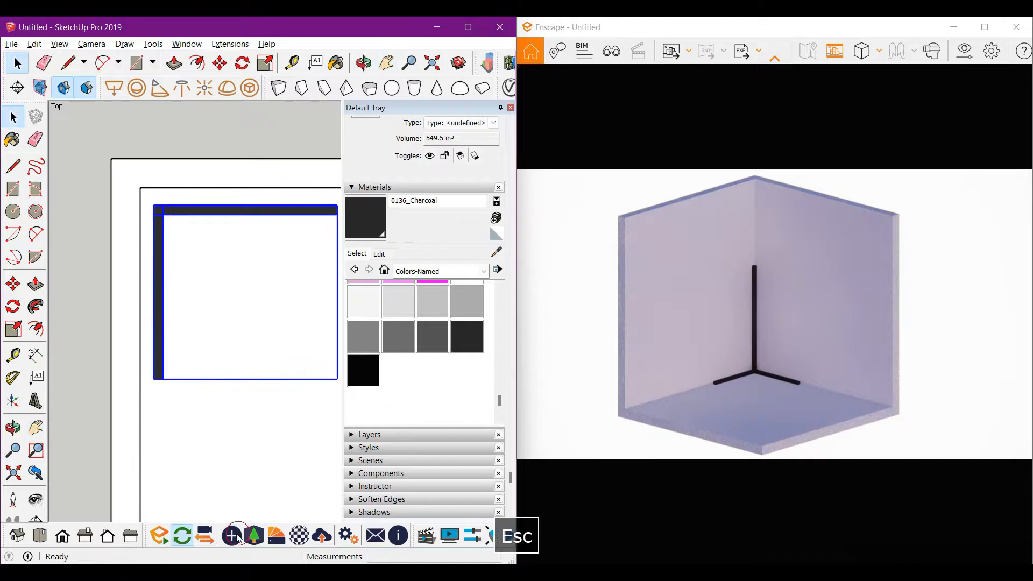
left_click(233, 537)
scroll(162, 231, "up", 5)
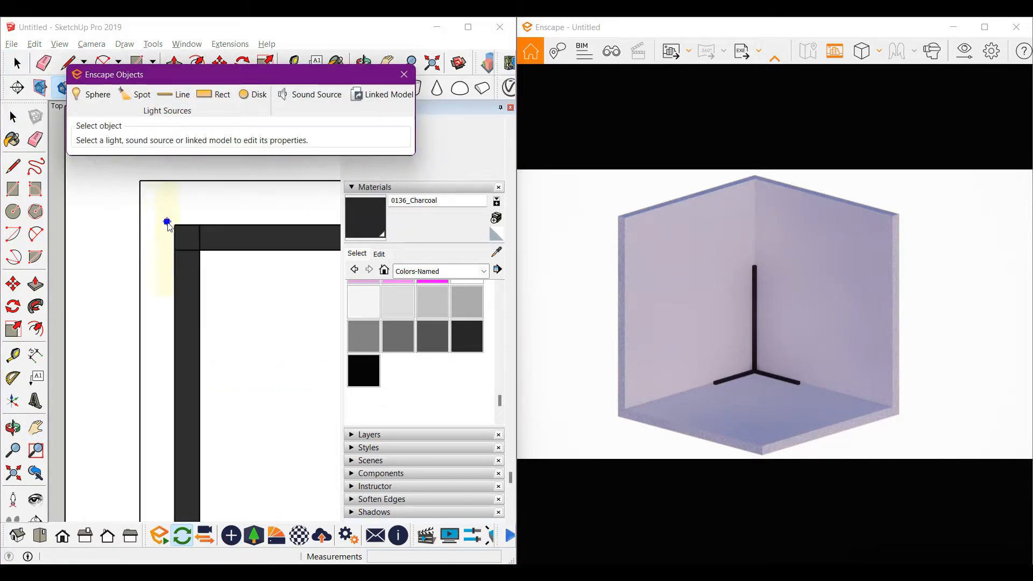
left_click(168, 225)
key("space")
middle_click_drag(198, 273, 157, 276)
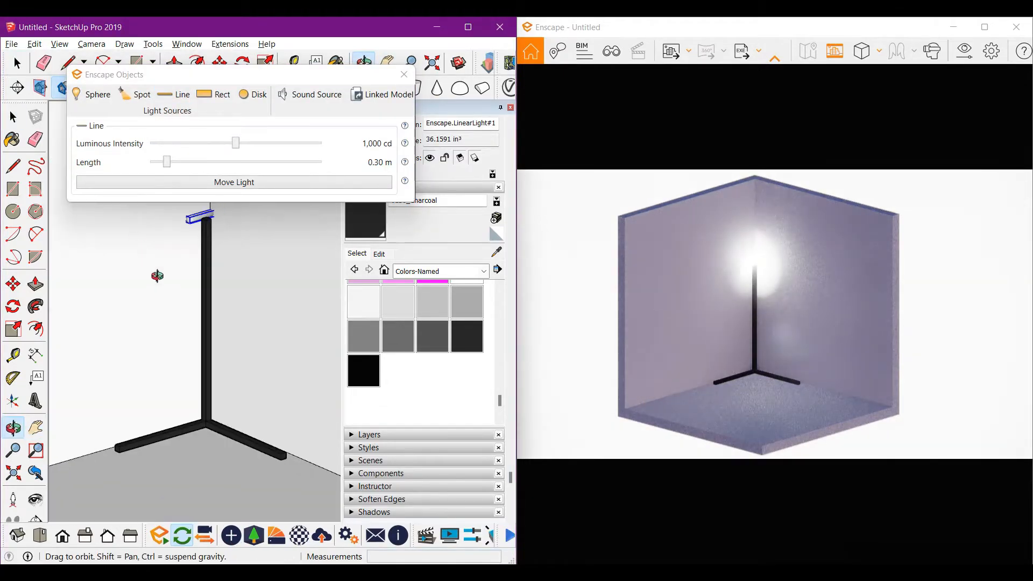
Rotate the line light 90° to stand vertically and shift it into the gap behind the pole in the right view.
scroll(157, 275, "down", 1)
key("Escape")
left_click(85, 535)
middle_click_drag(315, 288, 236, 277, "shift")
scroll(265, 284, "up", 2)
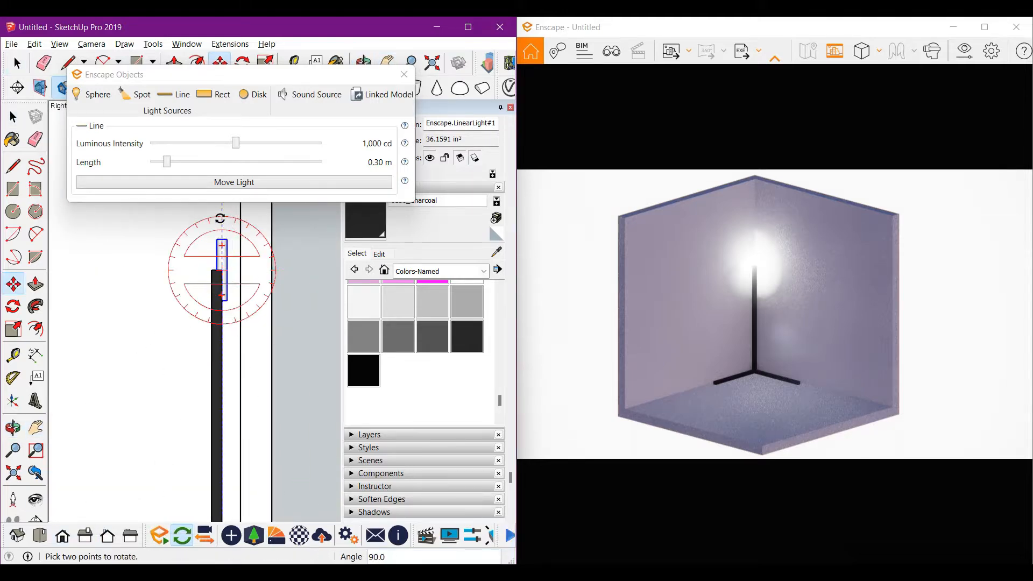
scroll(217, 228, "up", 2)
middle_click_drag(217, 228, 214, 238, "shift")
left_click(218, 215)
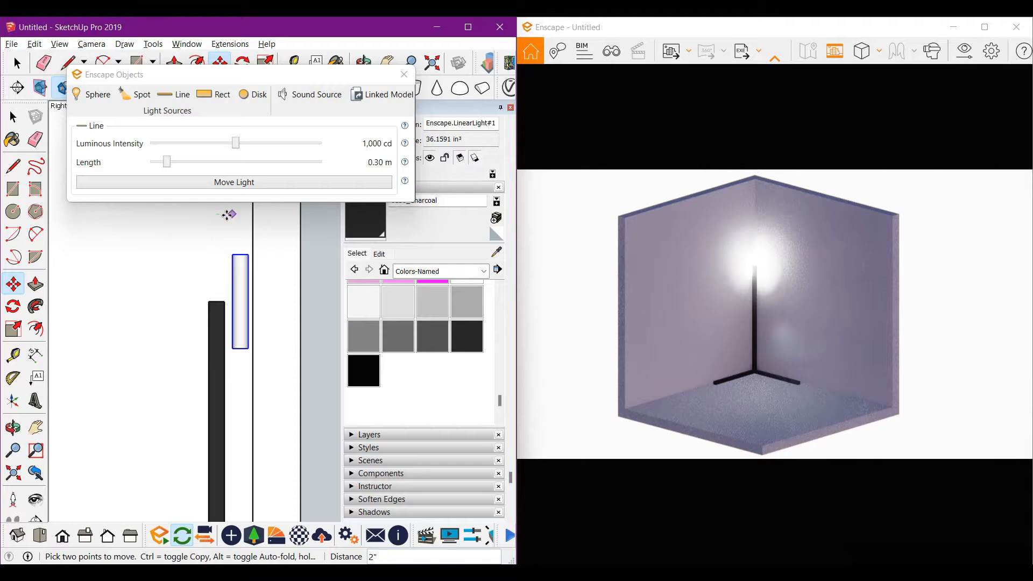
key("space")
Nudge the vertical line light in plan off the wall and into the corner gap behind the frame.
left_click(223, 241)
left_click(40, 535)
scroll(214, 318, "up", 1)
middle_click_drag(154, 328, 163, 309, "shift")
scroll(146, 303, "up", 2)
key("Escape")
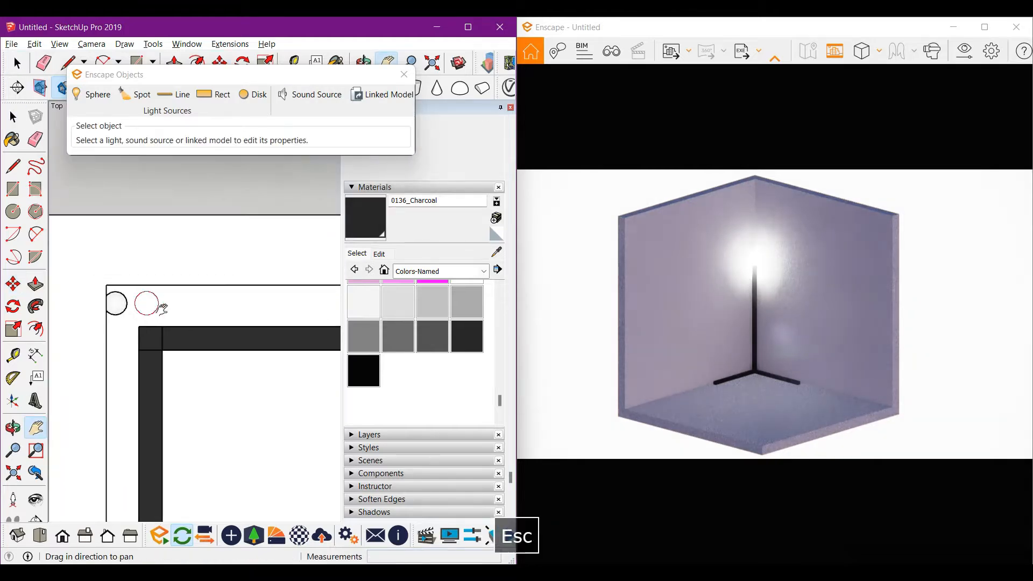
key("space")
left_click(123, 307)
scroll(133, 310, "up", 3)
key("m")
left_click_drag(148, 305, 189, 304)
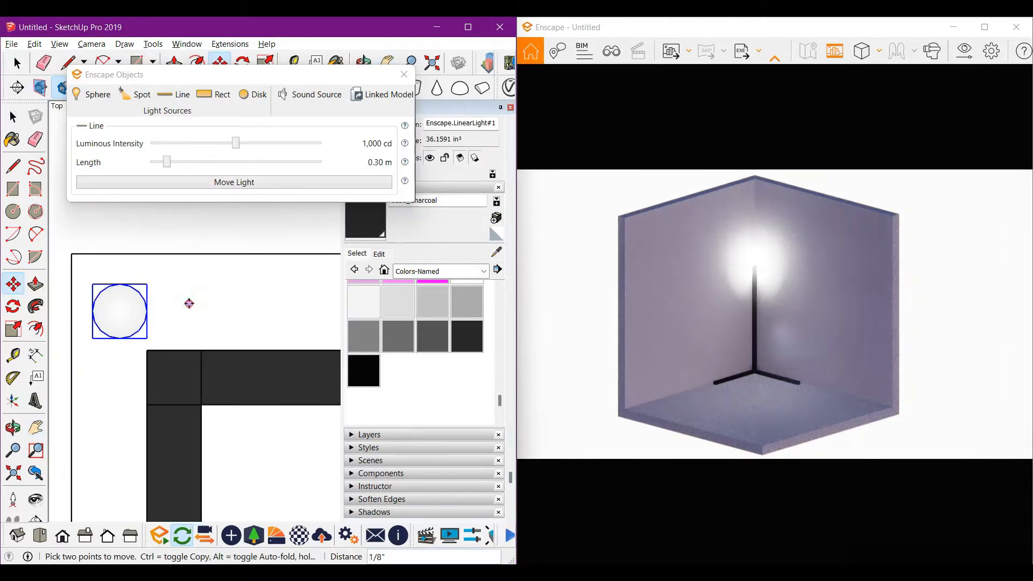
key("space")
Lower the line light in the front view so its upper end sits below the pole's top.
left_click(169, 341)
left_click(63, 536)
middle_click_drag(151, 302, 134, 313, "shift")
left_click(155, 232)
scroll(193, 226, "up", 2)
key("m")
left_click_drag(201, 272, 206, 342)
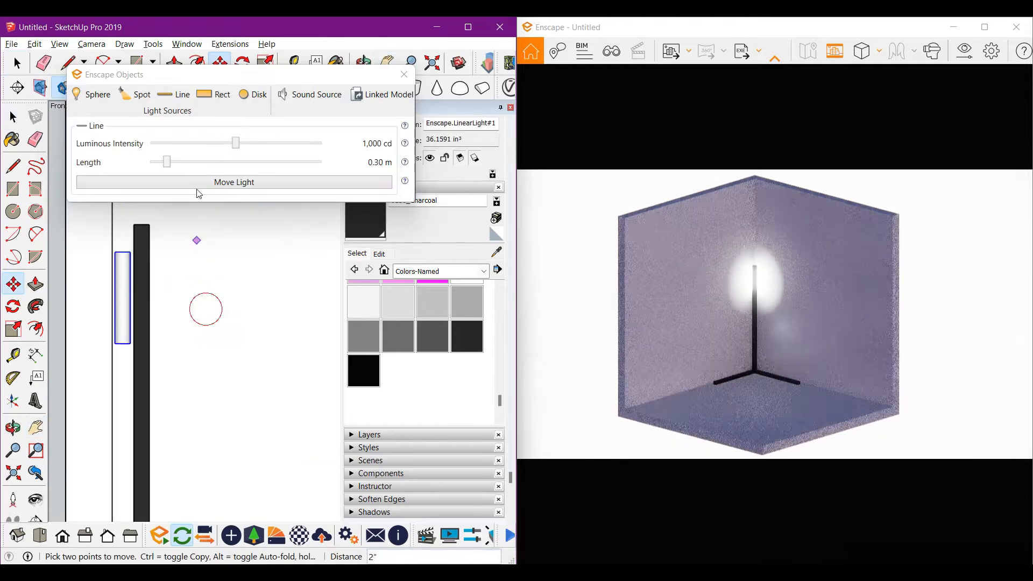
Set the line light's luminous intensity to 20 cd and its length to 1.01 m.
left_click_drag(235, 143, 187, 144)
left_click_drag(167, 162, 208, 170)
scroll(151, 265, "down", 4)
middle_click_drag(185, 248, 185, 249, "shift")
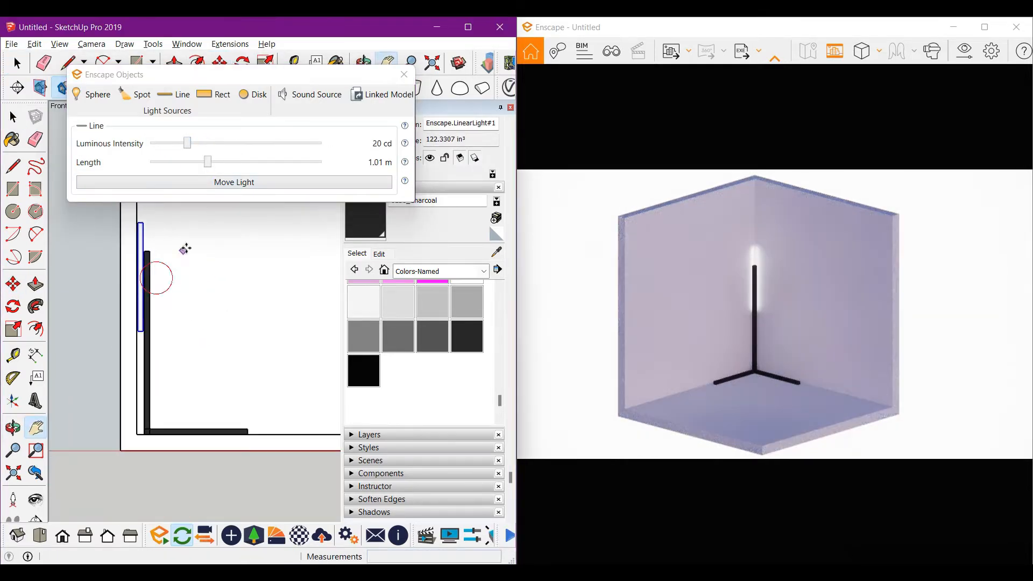
Move the lengthened line light down alongside the pole so it lines up with the pole's top.
left_click(187, 337)
key("Escape")
scroll(166, 322, "down", 2)
scroll(143, 325, "up", 1)
middle_click_drag(139, 335, 171, 277, "shift")
Copy the vertical line light in the top view to a spot on the open floor away from the pole.
left_click(40, 535)
scroll(148, 405, "down", 3)
scroll(150, 352, "up", 4)
key("space")
left_click(172, 358)
key("m")
key("ctrl")
left_click(205, 305)
left_click(205, 514)
key("space")
scroll(172, 423, "down", 2)
Turn the copied line light horizontal in the right view and lower it to the level of the floor leg.
left_click(85, 535)
scroll(169, 316, "down", 3)
key("m")
left_click(154, 300)
left_click(196, 339)
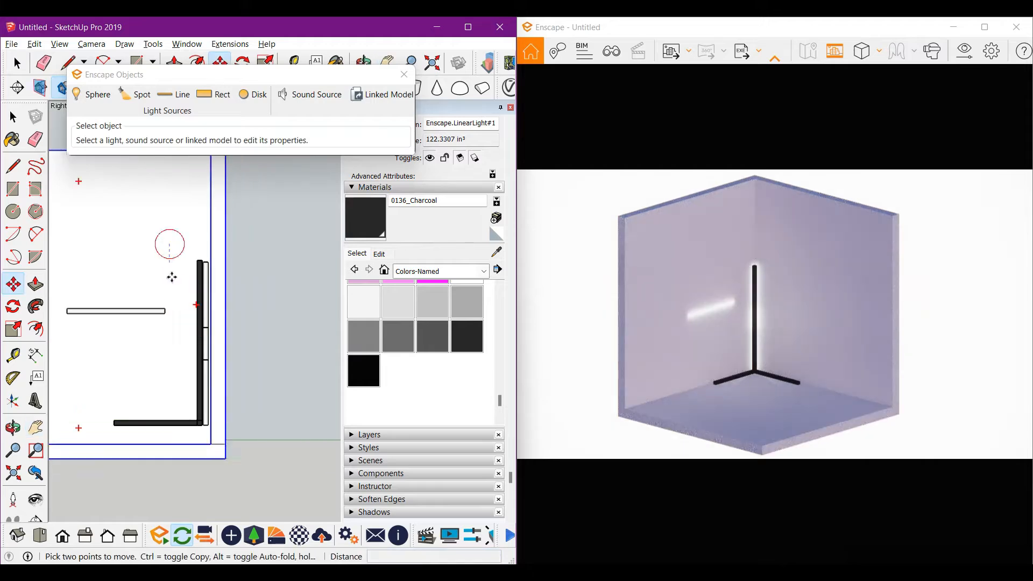
key("space")
left_click(147, 311)
key("m")
left_click(156, 244)
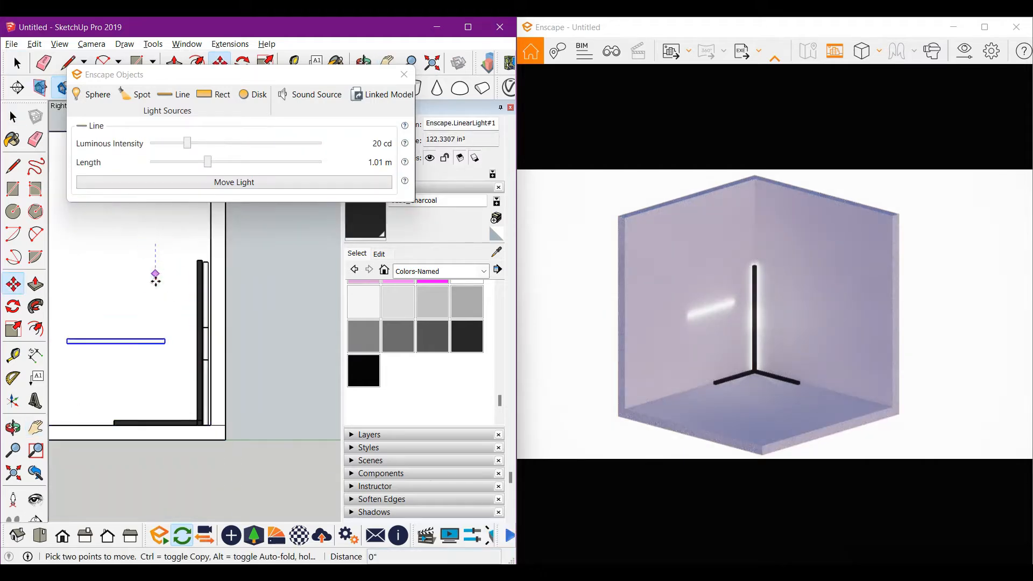
left_click(168, 356)
key("space")
left_click(118, 362)
Make a copy of the horizontal line light rotated 90° in plan for the other floor leg.
left_click(40, 535)
scroll(99, 229, "up", 3)
left_click(93, 231)
left_click(243, 61)
middle_click_drag(100, 224, 86, 293, "shift")
scroll(137, 253, "up", 3)
left_click(124, 245)
key("ctrl")
left_click(125, 290)
left_click(169, 246)
Move the horizontal line light into the gap between the floor leg and the wall.
key("m")
left_click(182, 395)
key("space")
left_click(188, 355)
Paint the vertical line lights behind the pole with 0104_MediumBlue.
scroll(189, 355, "down", 4)
scroll(438, 356, "up", 4)
scroll(437, 356, "down", 1)
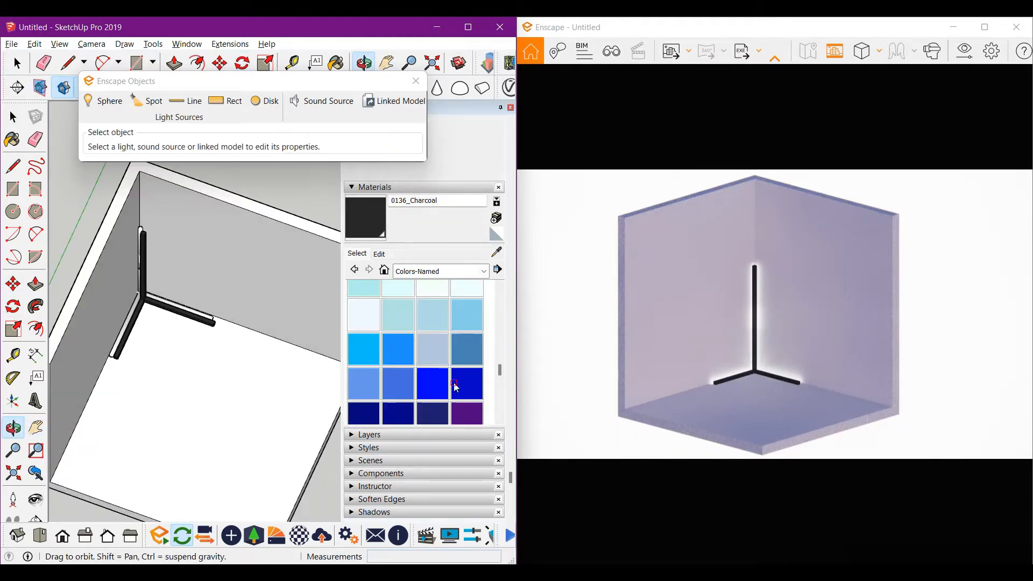
left_click(455, 387)
scroll(147, 233, "up", 3)
left_click(147, 233)
key("h")
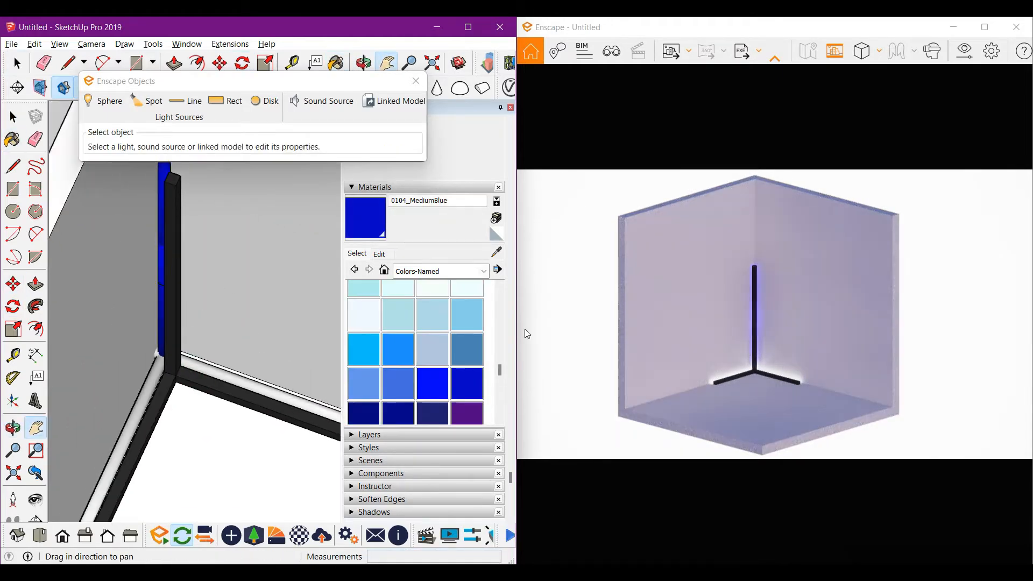
Shift the Enscape render's time of day to a night setting of 05:09.
key("Escape")
left_click(746, 331)
right_click_drag(746, 331, 645, 331, "shift")
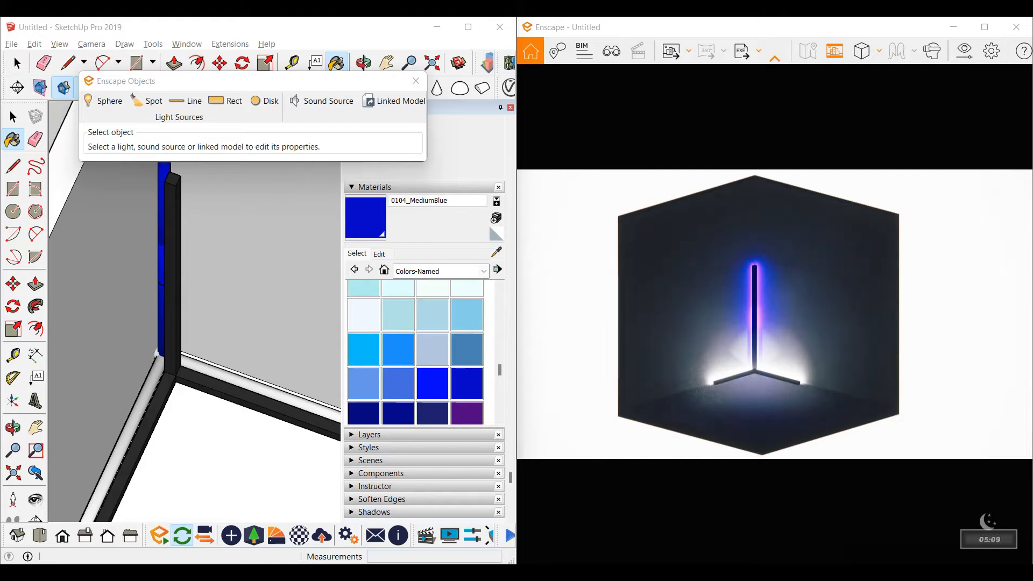
key("h")
key("h")
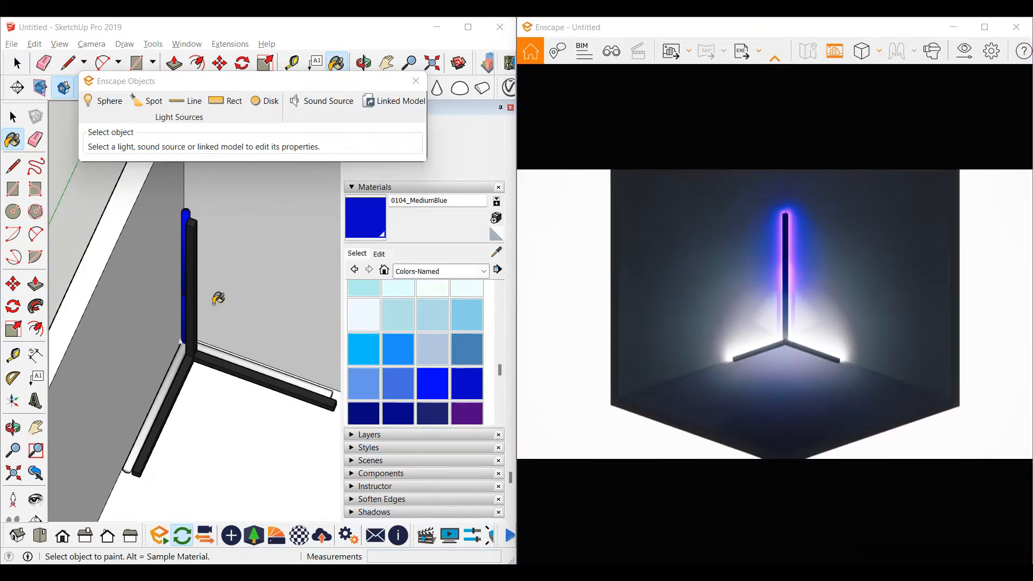
Paint the line lights behind both floor legs with 0020_Red.
middle_click_drag(205, 318, 161, 246, "shift")
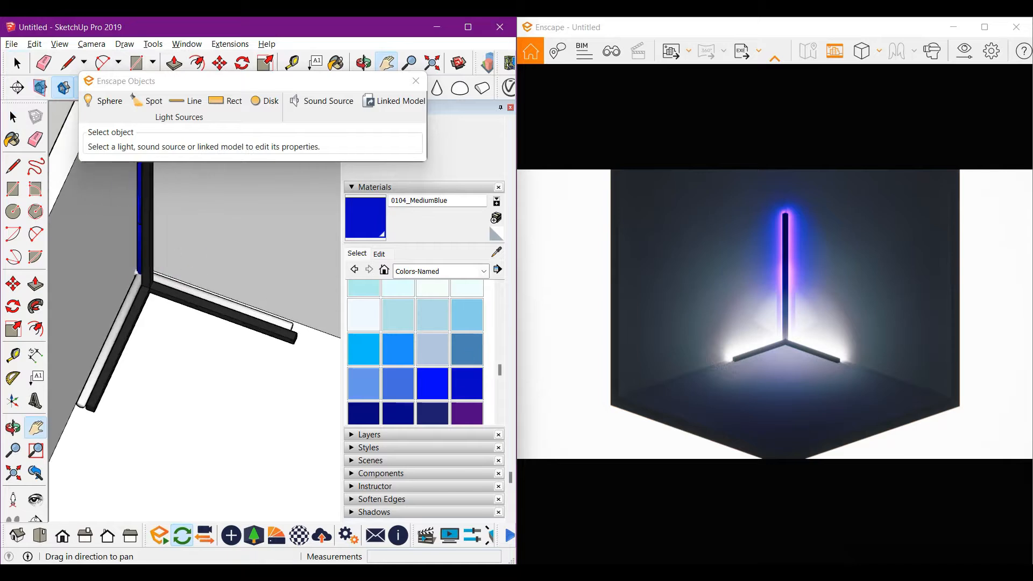
scroll(430, 350, "up", 10)
left_click(467, 370)
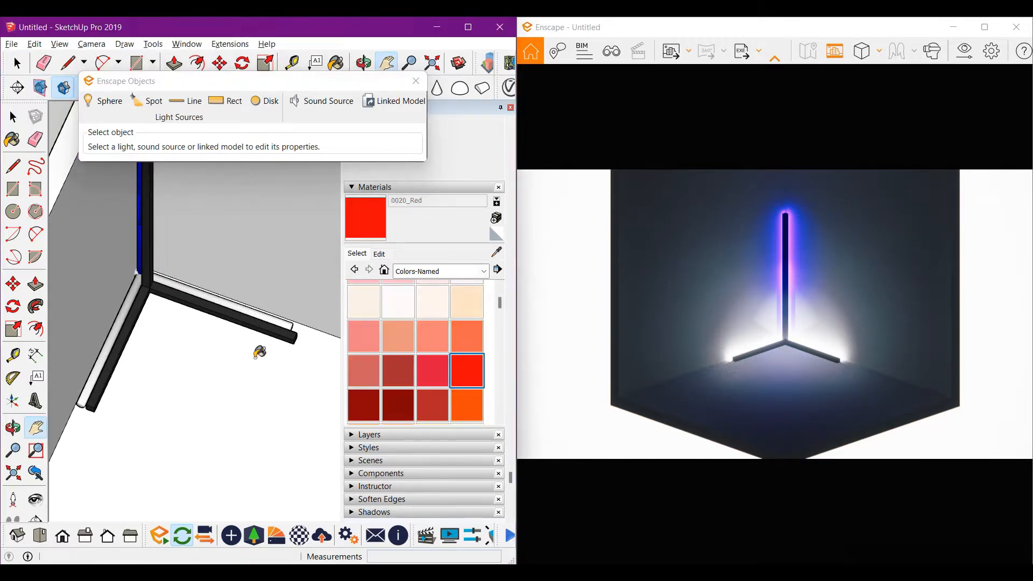
left_click(197, 260)
scroll(197, 260, "up", 2)
scroll(183, 320, "down", 5)
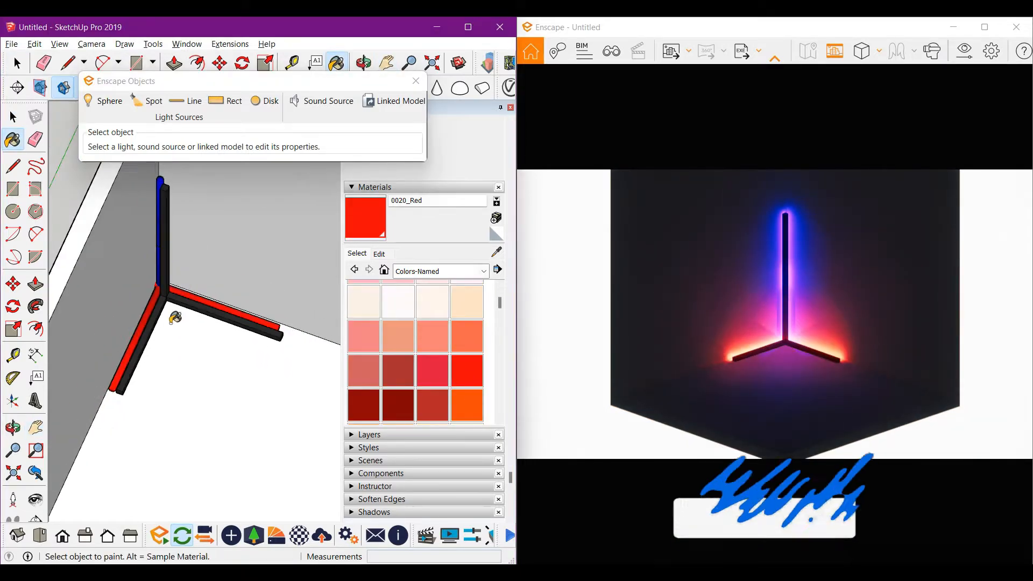
Place Armchair 019 from the Enscape asset library on the floor in front of the corner lamp.
mouse_move(144, 244)
middle_mouse_down()
mouse_move(168, 364)
mouse_move(194, 380)
mouse_move(204, 372)
middle_mouse_up()
key("Escape")
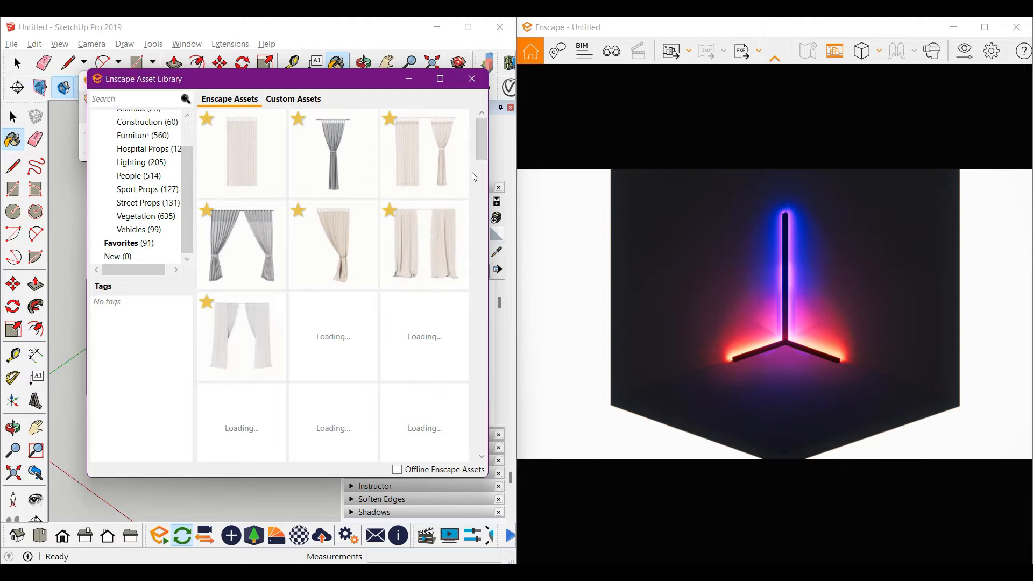
scroll(480, 199, "down", 3)
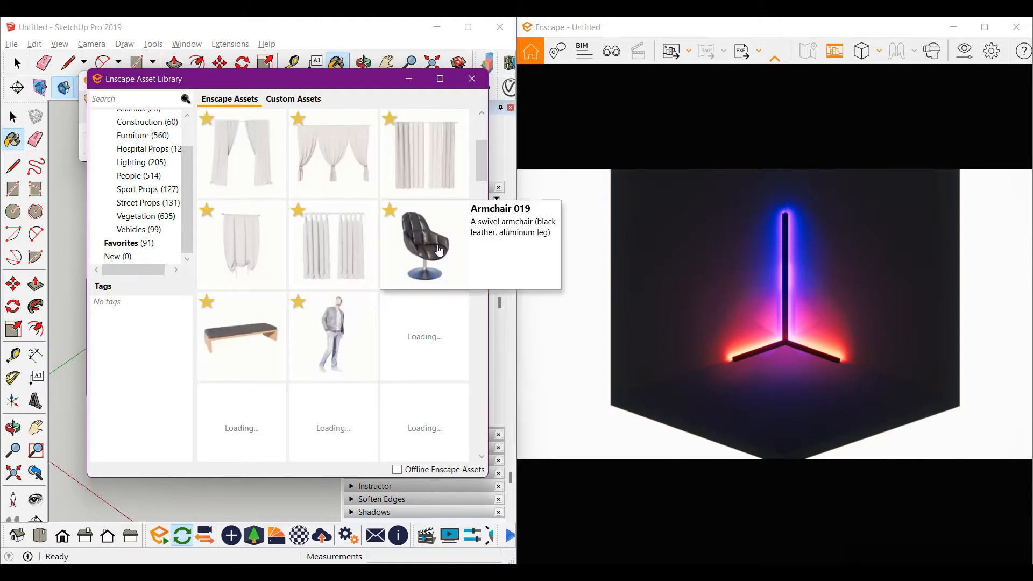
left_click(463, 233)
scroll(151, 395, "up", 3)
left_click(171, 373)
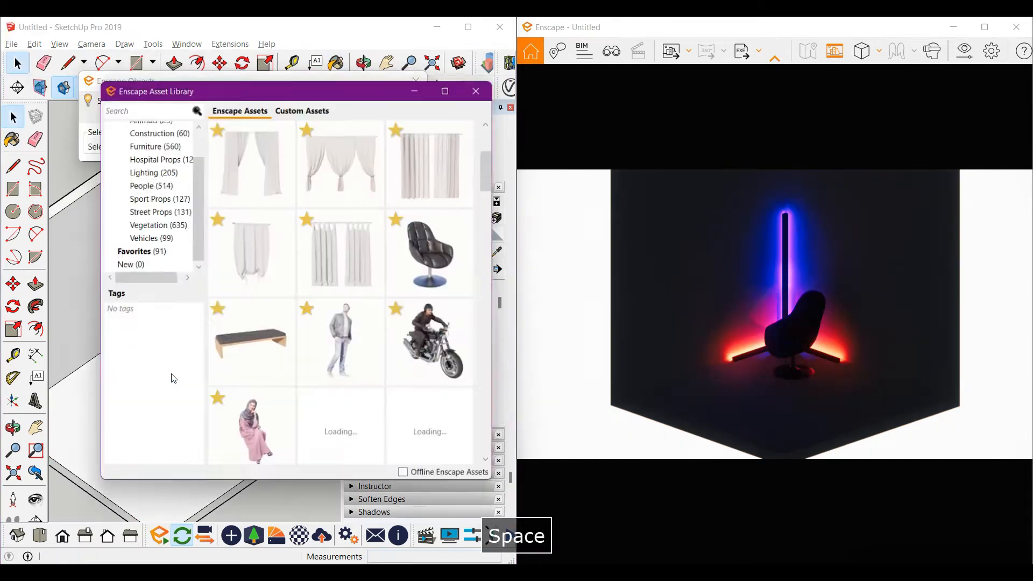
Place the dark-topped wooden bench from the Enscape asset library on the floor in front of the armchair.
left_click(245, 343)
left_click(129, 439)
scroll(162, 376, "down", 2)
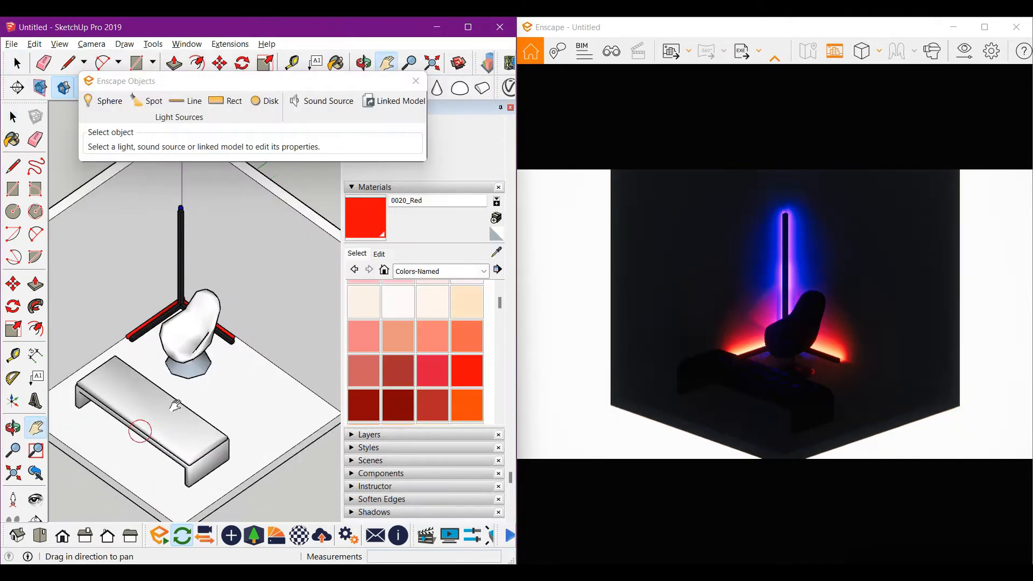
key("space")
Scale the bench down in the top view and rotate it by -90° in plan.
middle_click_drag(296, 218, 280, 271)
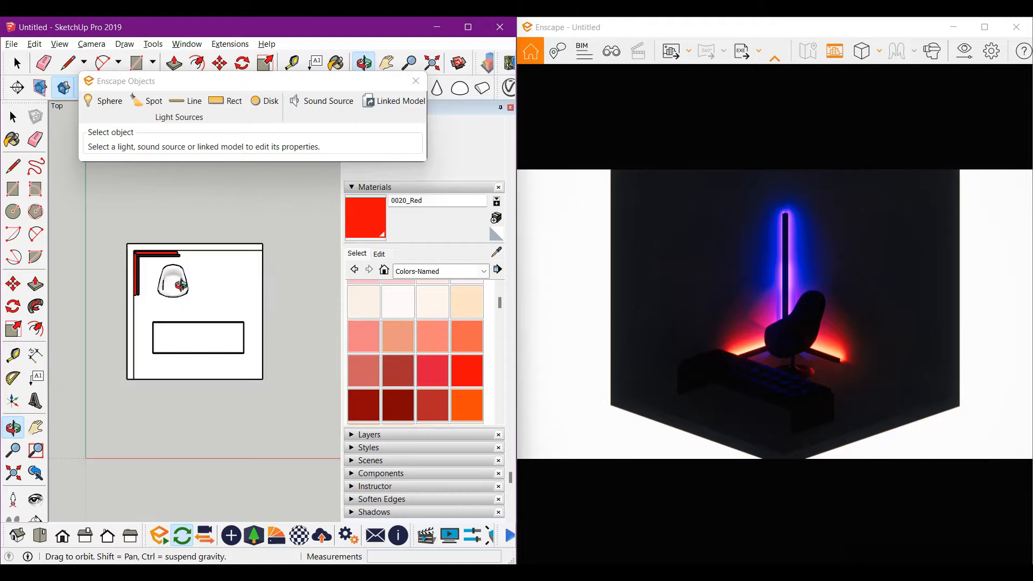
scroll(179, 285, "up", 2)
key("space")
left_click(179, 285)
scroll(180, 285, "up", 3)
middle_click_drag(170, 276, 201, 274, "shift")
scroll(202, 276, "down", 2)
key("space")
left_click(233, 383)
scroll(211, 334, "down", 2)
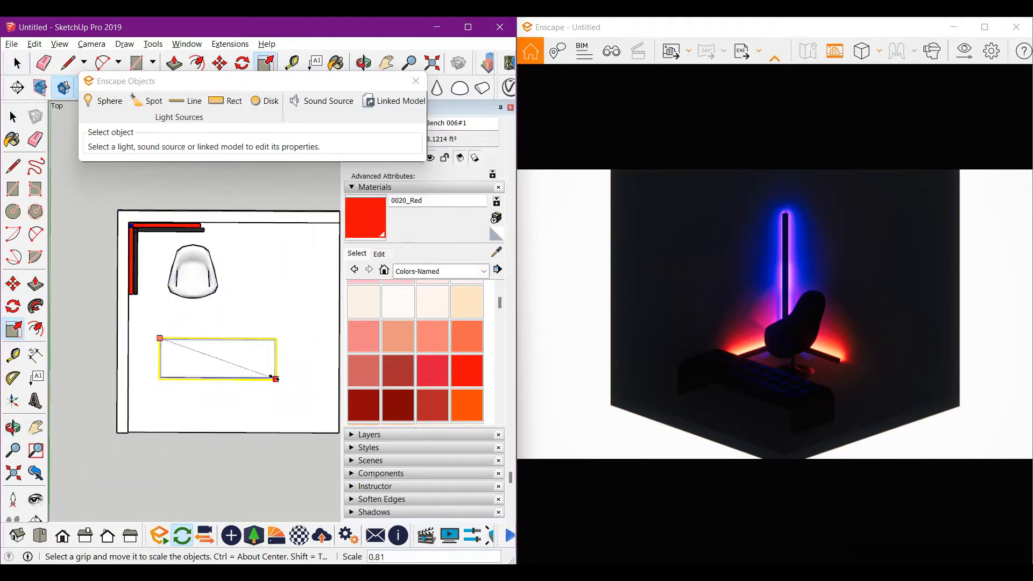
left_click(267, 375)
key("m")
scroll(263, 323, "down", 1)
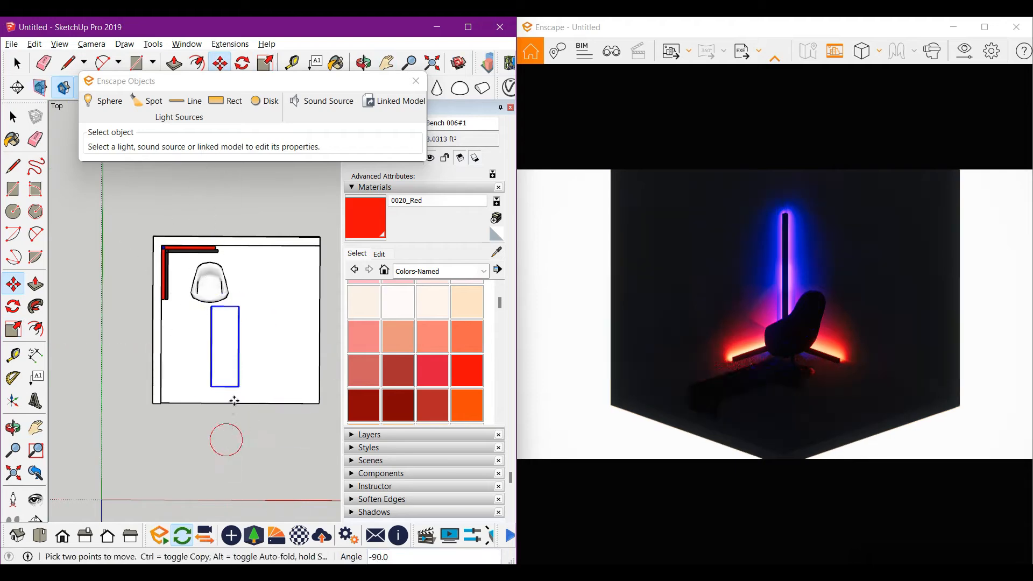
Move the bench sideways in plan so it sits alongside the side wall.
left_click(281, 326)
left_click(238, 334)
scroll(188, 355, "up", 4)
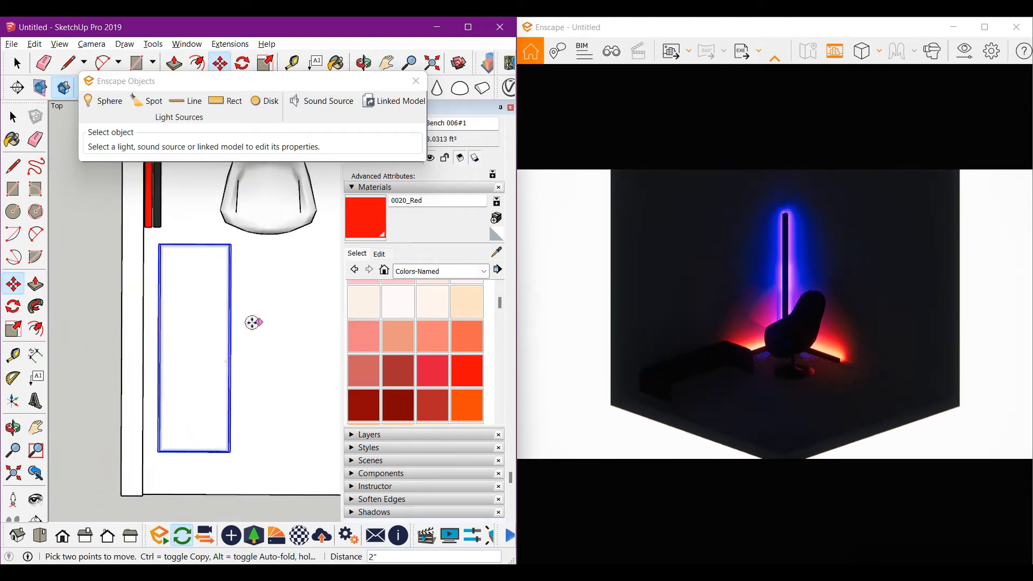
key("Escape")
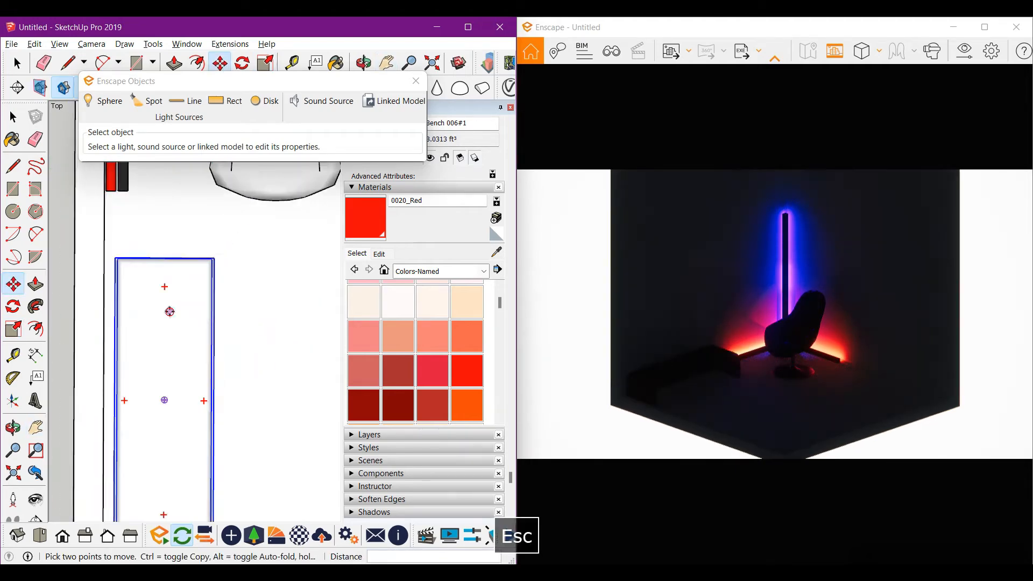
key("space")
middle_click_drag(168, 288, 70, 503)
key("Escape")
Import the potted plant model and place it on the side wall above the bench.
left_click(63, 535)
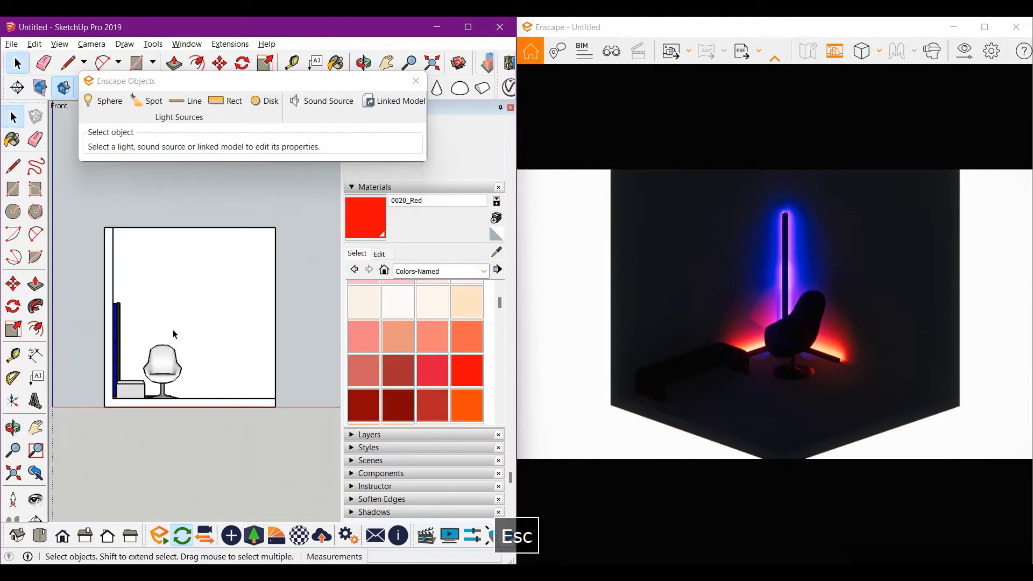
left_click(92, 541)
scroll(182, 328, "up", 5)
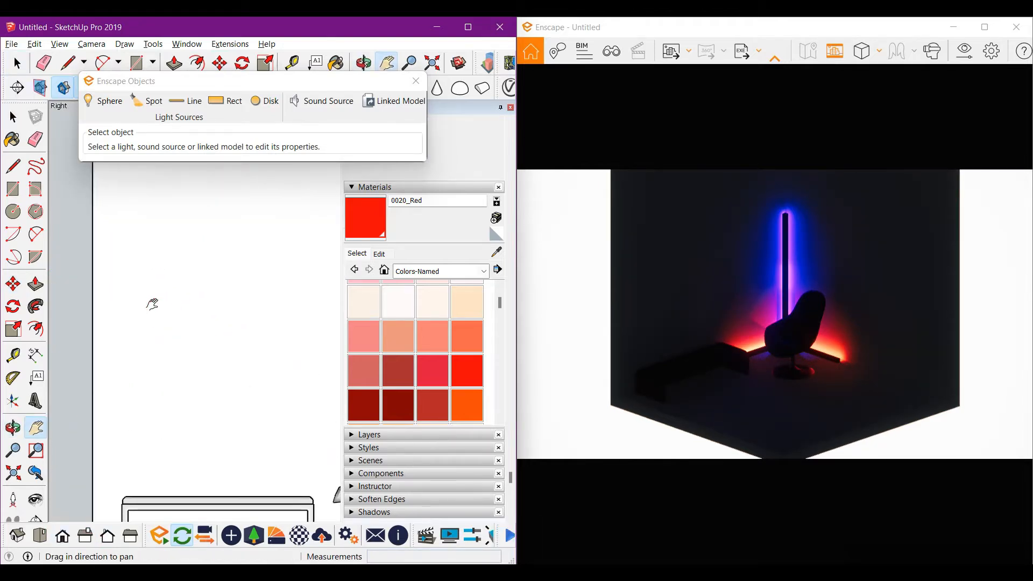
key("r")
key("space")
left_click(11, 44)
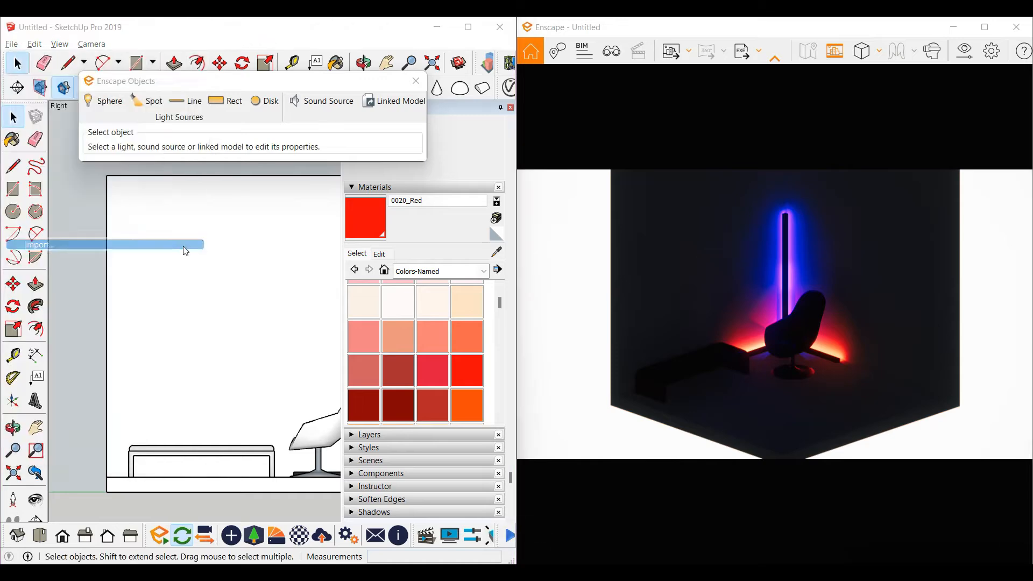
left_click(185, 242)
left_click(472, 467)
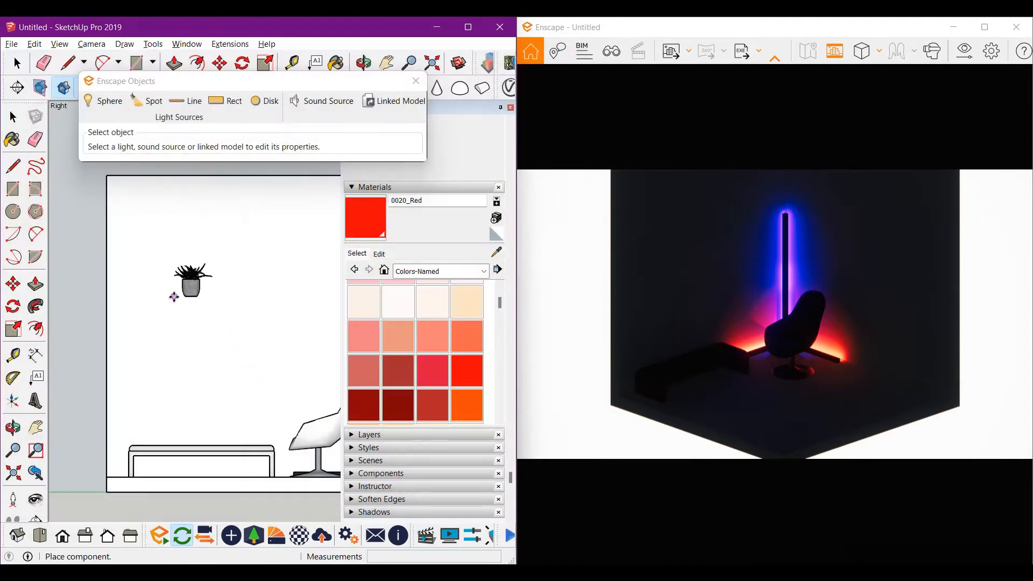
left_click(166, 303)
key("space")
Shift the Enscape preview's time of day from night to daylight.
scroll(166, 303, "down", 1)
middle_click_drag(166, 303, 281, 351)
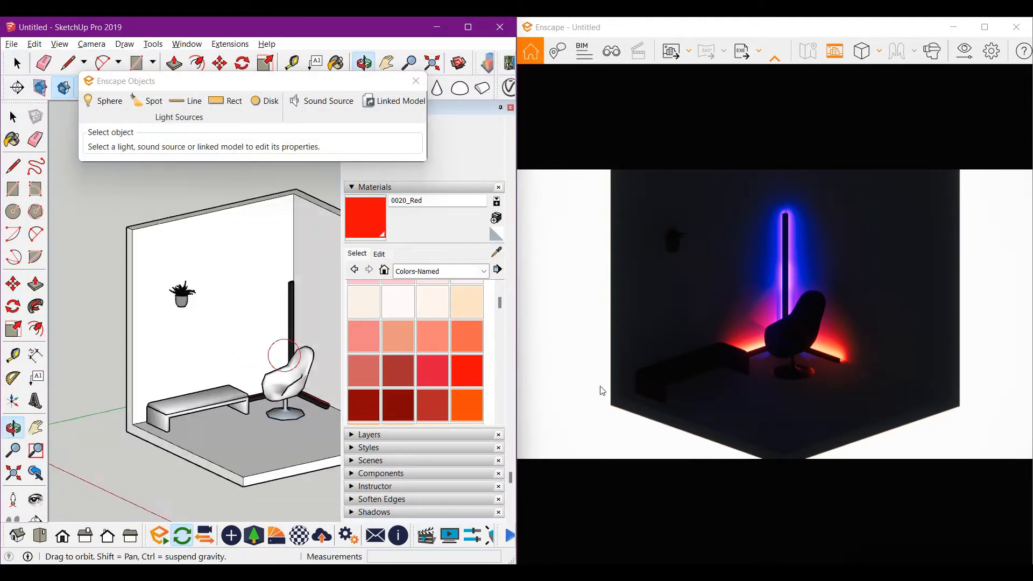
right_click_drag(600, 392, 753, 392, "shift")
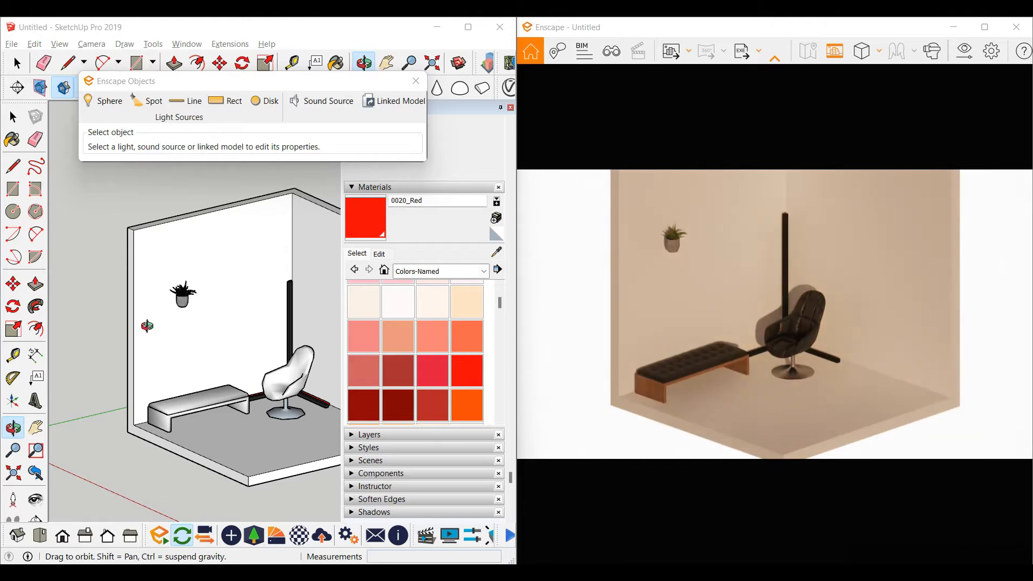
Draw a thin rectangle on the wall beneath the plant pot and extrude it 11 5/8" into a shelf.
left_click(63, 87)
key("Escape")
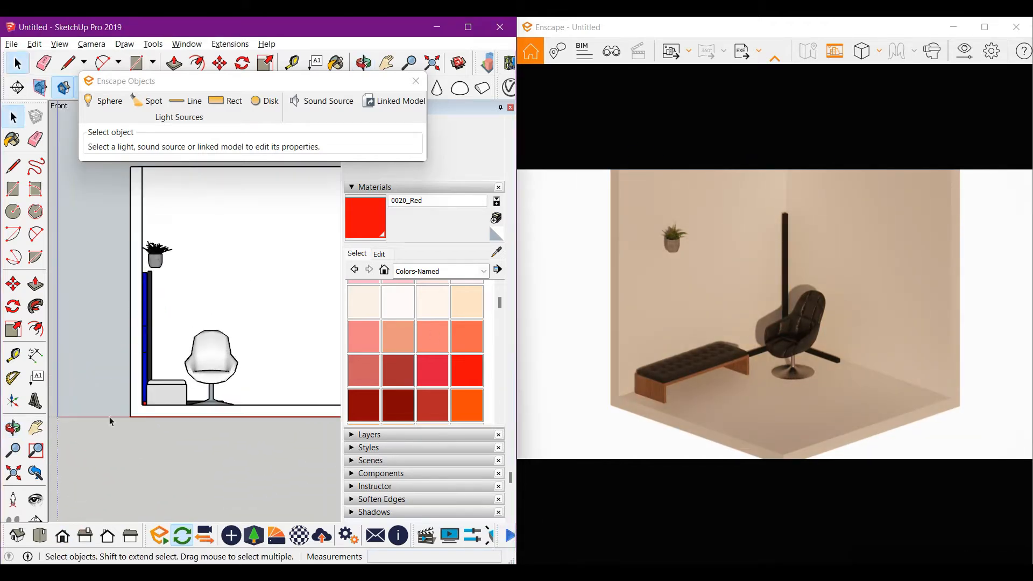
left_click(85, 535)
scroll(145, 278, "up", 1)
middle_click_drag(145, 280, 143, 292, "shift")
scroll(134, 299, "up", 3)
key("r")
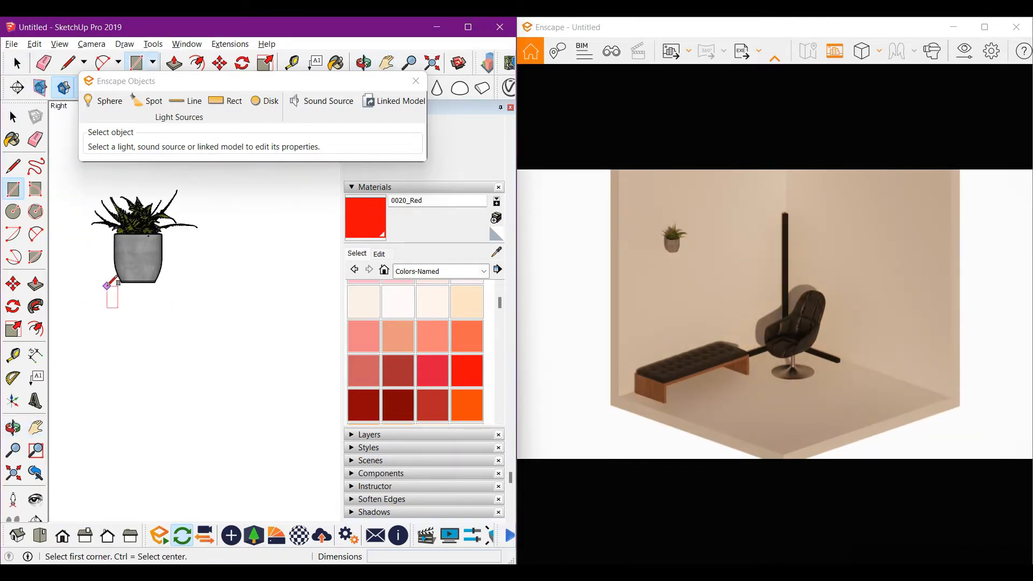
scroll(188, 291, "down", 2)
middle_click_drag(188, 291, 224, 343)
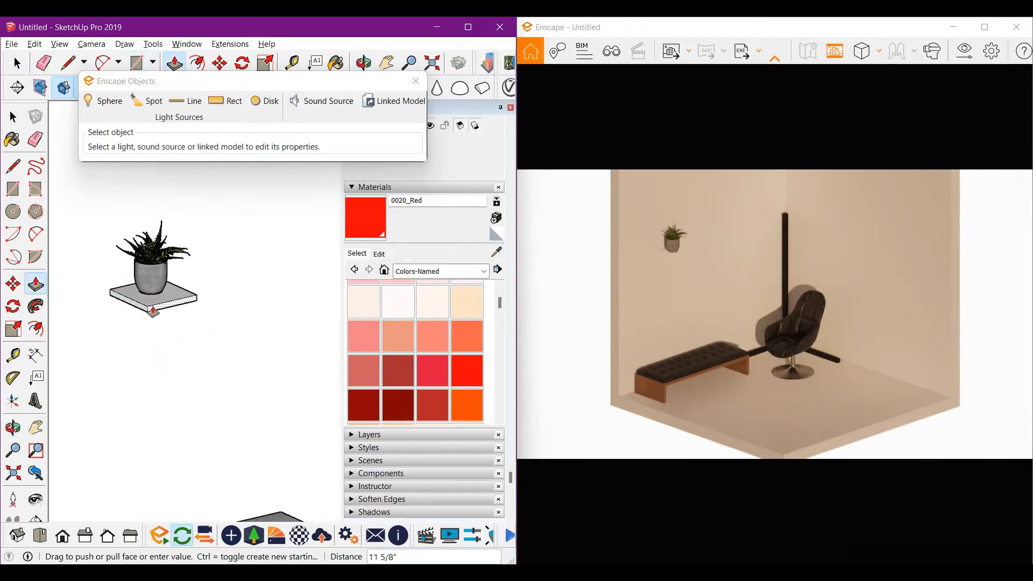
scroll(154, 311, "up", 1)
middle_click_drag(154, 311, 149, 275)
key("space")
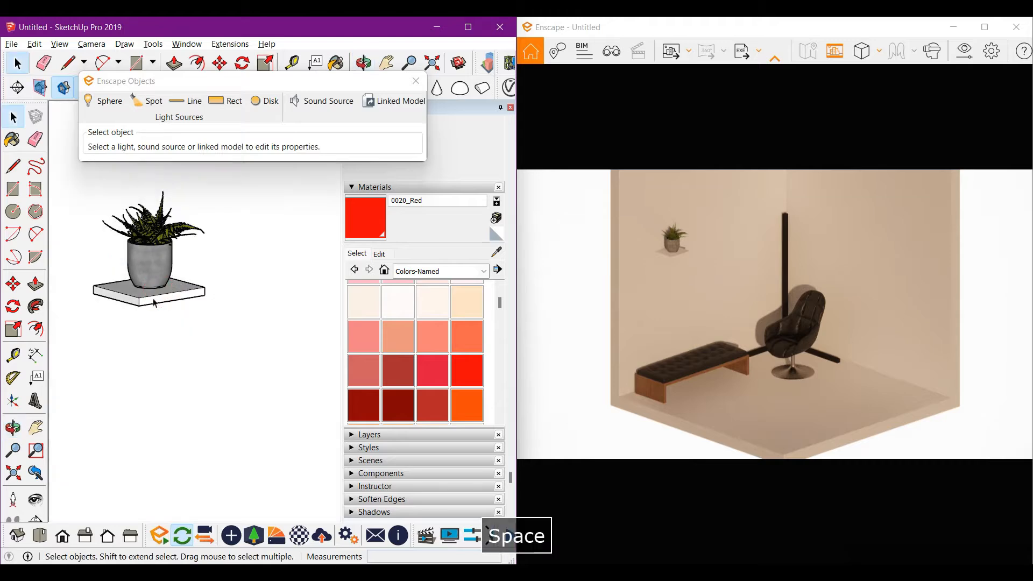
Select the whole shelf slab and make it a group.
triple_click(154, 300)
right_click(158, 297)
left_click(179, 411)
Open the shelf group and copy one bottom edge inward to divide off a narrow strip on its underside.
middle_click_drag(180, 357, 261, 455, "shift")
middle_click_drag(262, 455, 208, 378)
scroll(210, 378, "up", 3)
middle_click_drag(256, 410, 293, 446)
key("space")
double_click(144, 404)
double_click(144, 406)
key("m")
middle_click_drag(145, 409, 159, 392, "shift")
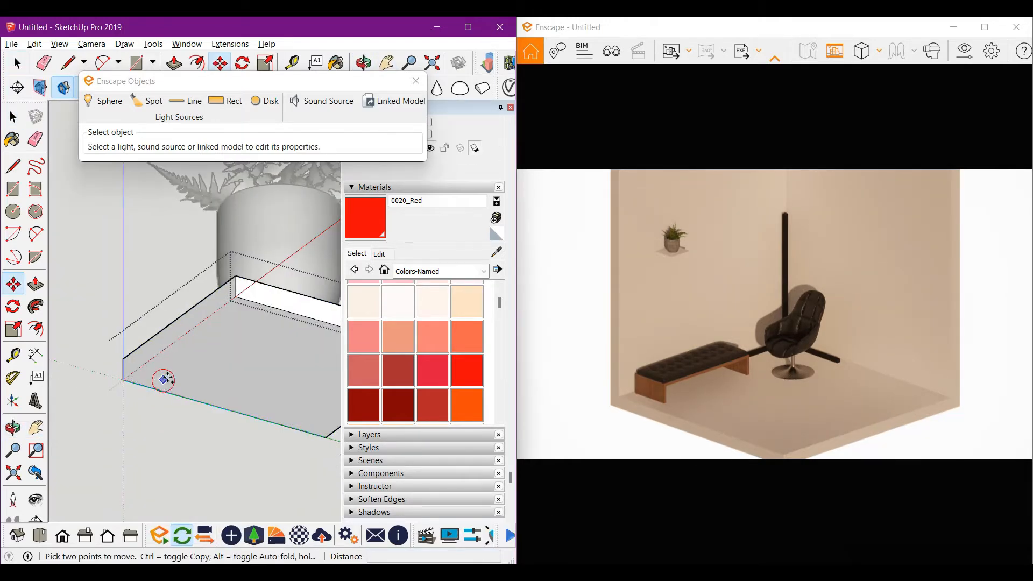
key("space")
Paint the underside strip with 0038_Orange, name the material "[0038_Orange]1 emissive" and close the Enscape Objects dialog.
scroll(399, 410, "down", 4)
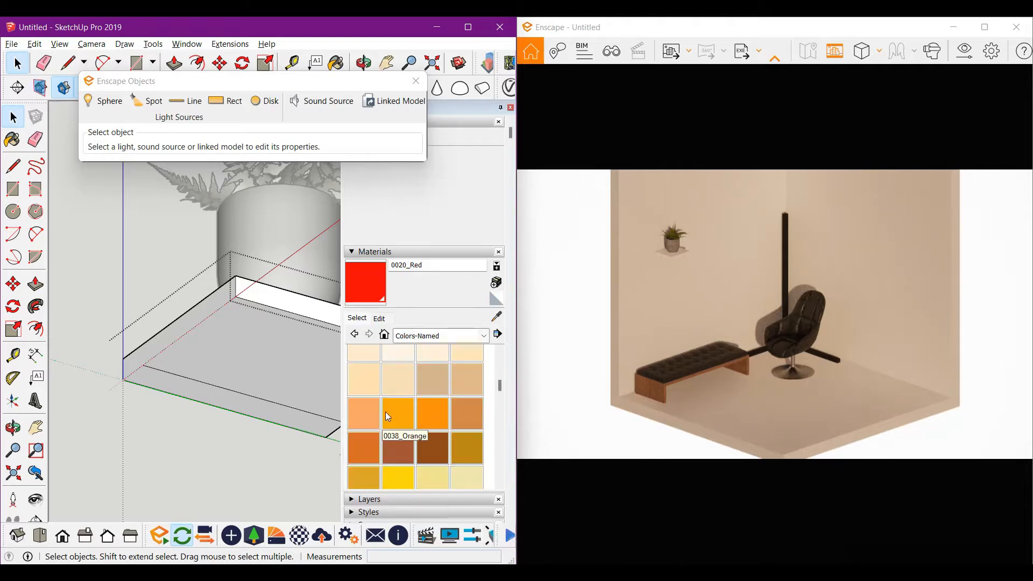
left_click(398, 413)
left_click(200, 398)
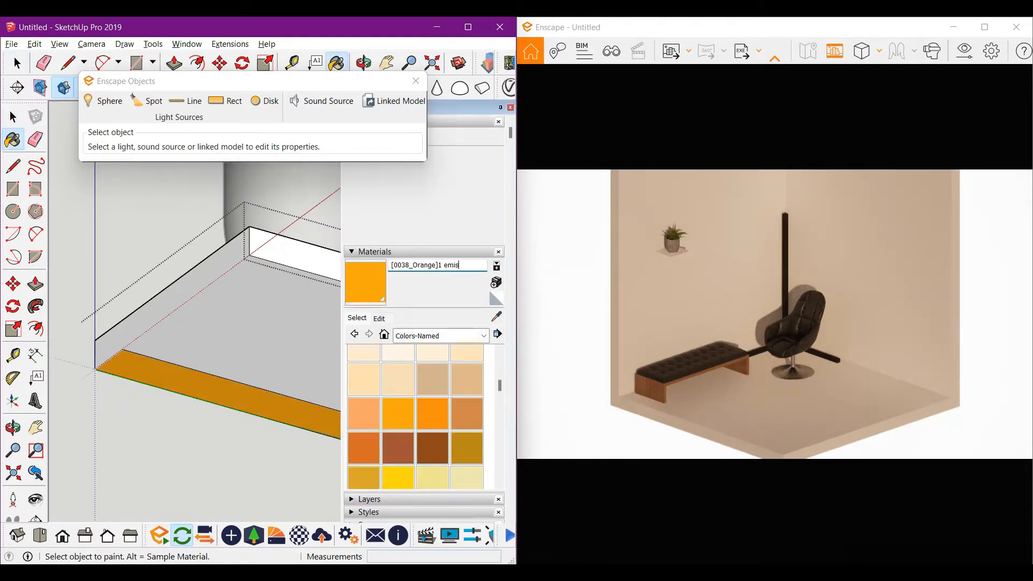
scroll(127, 211, "down", 3)
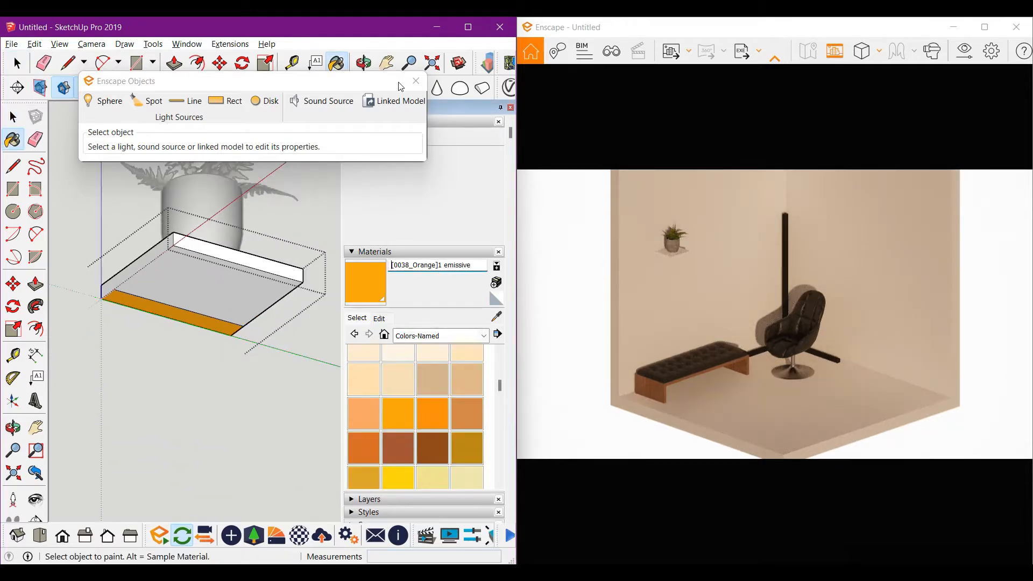
left_click(415, 81)
Copy the plant and its shelf twice along the wall toward the lamp to form a row of three.
scroll(167, 217, "down", 1)
key("space")
middle_click_drag(164, 216, 96, 312)
key("Escape")
key("space")
left_click_drag(100, 296, 208, 394)
middle_click_drag(151, 361, 132, 336, "shift")
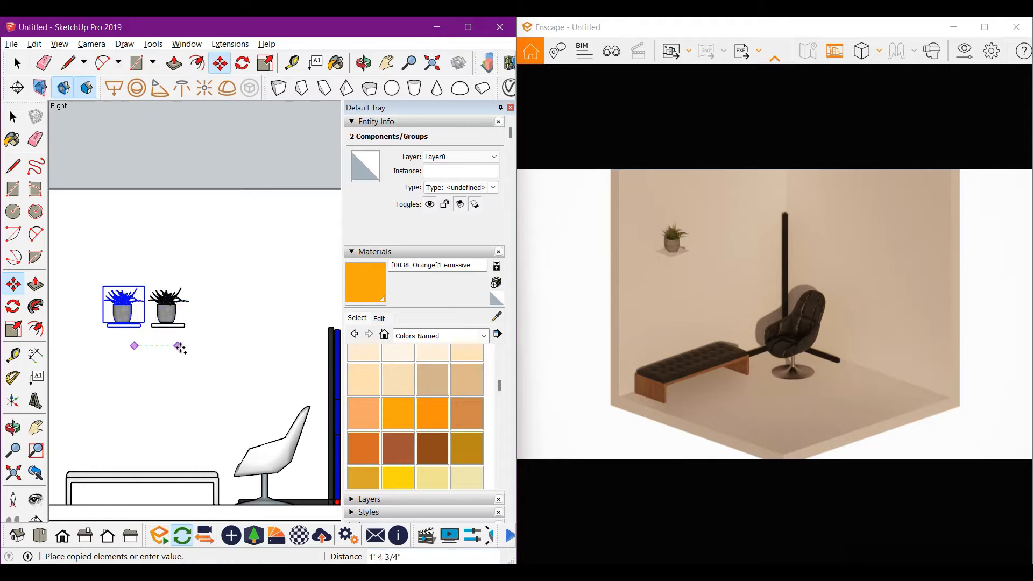
left_click(228, 358)
middle_click_drag(210, 353, 228, 314, "shift")
Lower the plant and shelf furthest from the lamp, and drop the middle pair about 11 1/4", forming a diagonal arrangement.
key("space")
left_click_drag(116, 235, 140, 266)
key("m")
left_click(167, 313)
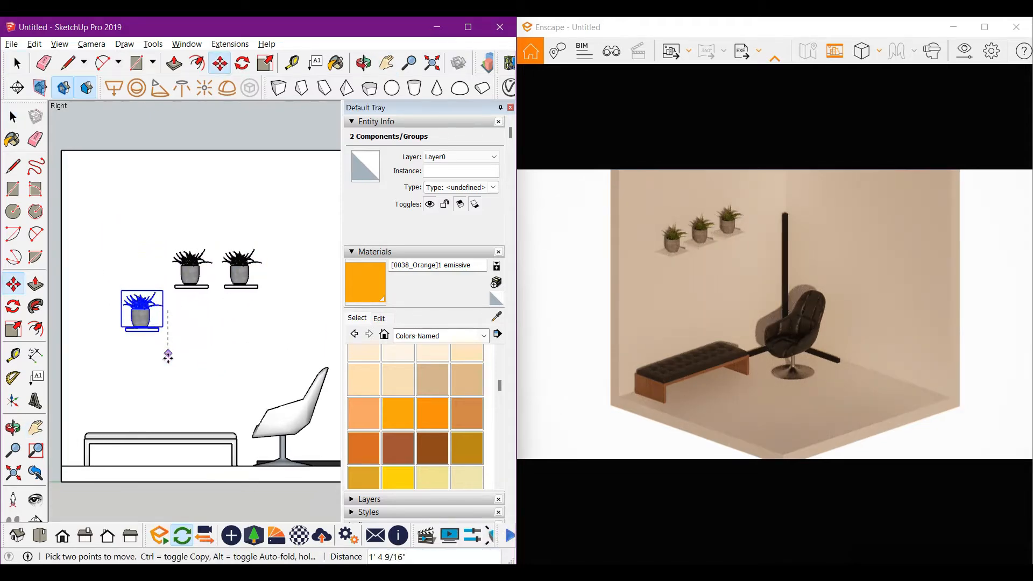
key("m")
left_click(220, 322)
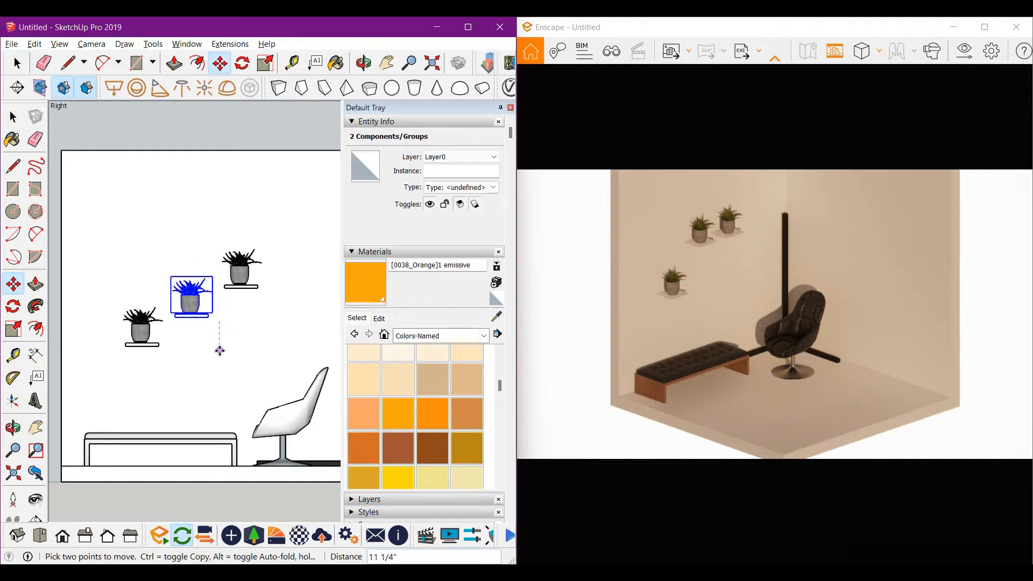
left_click(220, 351)
key("space")
left_click(210, 352)
middle_click_drag(210, 352, 216, 380)
key("Escape")
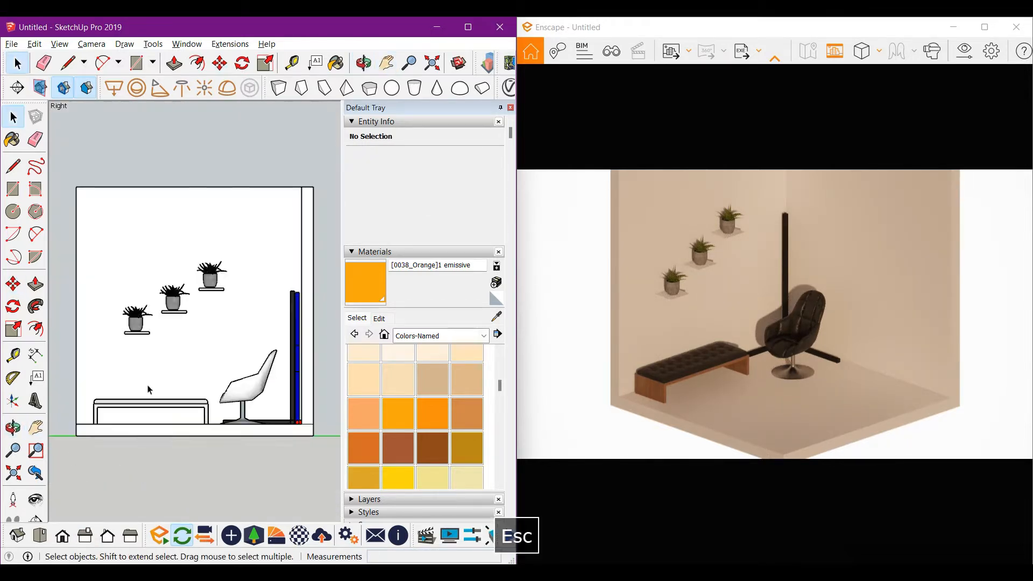
Draw a vertical guide line about 2' 4" long on the wall above the lowest plant.
scroll(154, 280, "up", 1)
mouse_move(154, 280)
middle_mouse_down("shift")
mouse_move(188, 315)
mouse_move(177, 307)
middle_mouse_up("shift")
key("l")
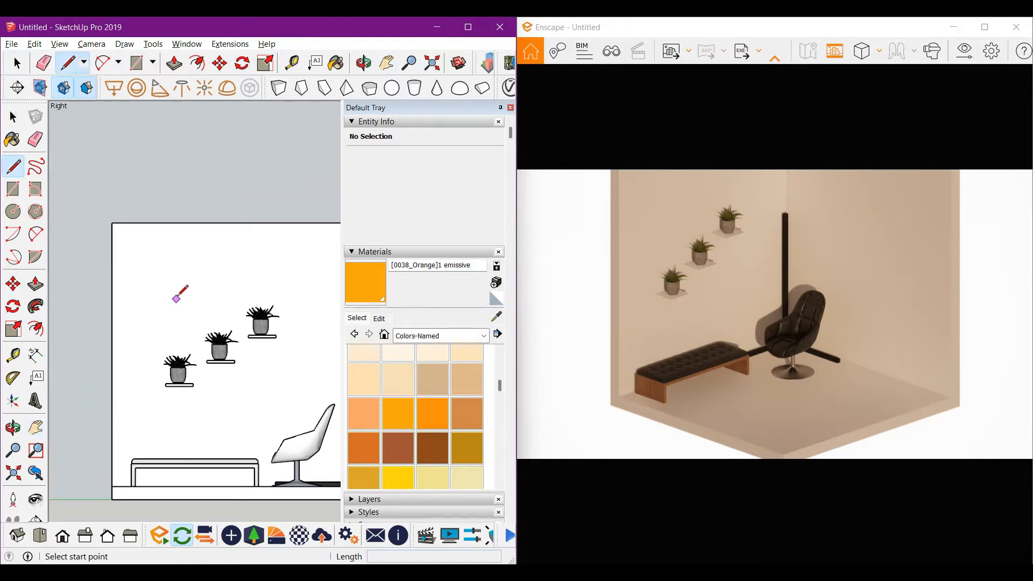
left_click(176, 239)
key("space")
middle_click_drag(226, 344, 240, 369)
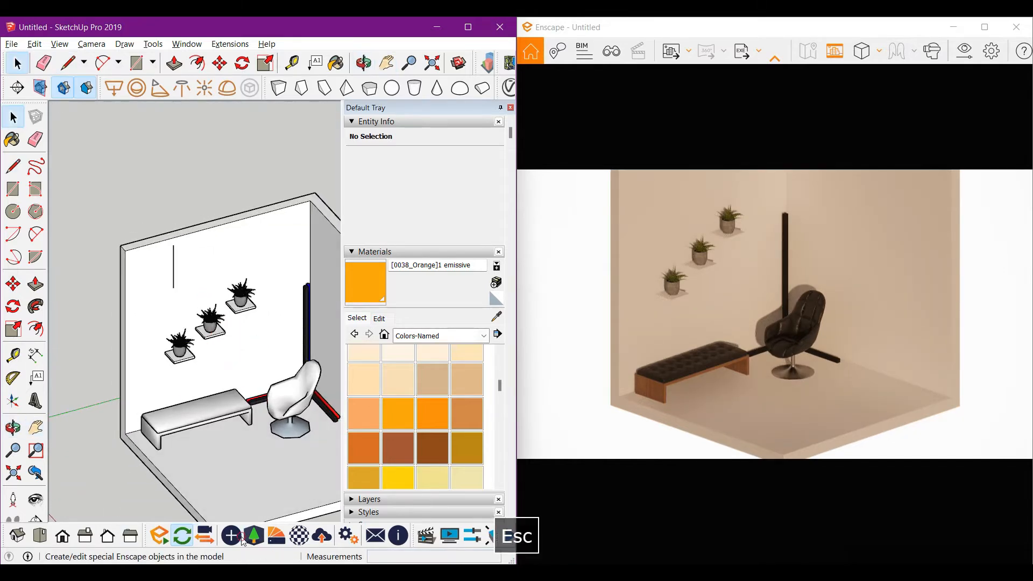
Place a downward-facing Enscape spot light along the guide line above the lowest plant and delete the line.
left_click(241, 539)
scroll(174, 253, "up", 2)
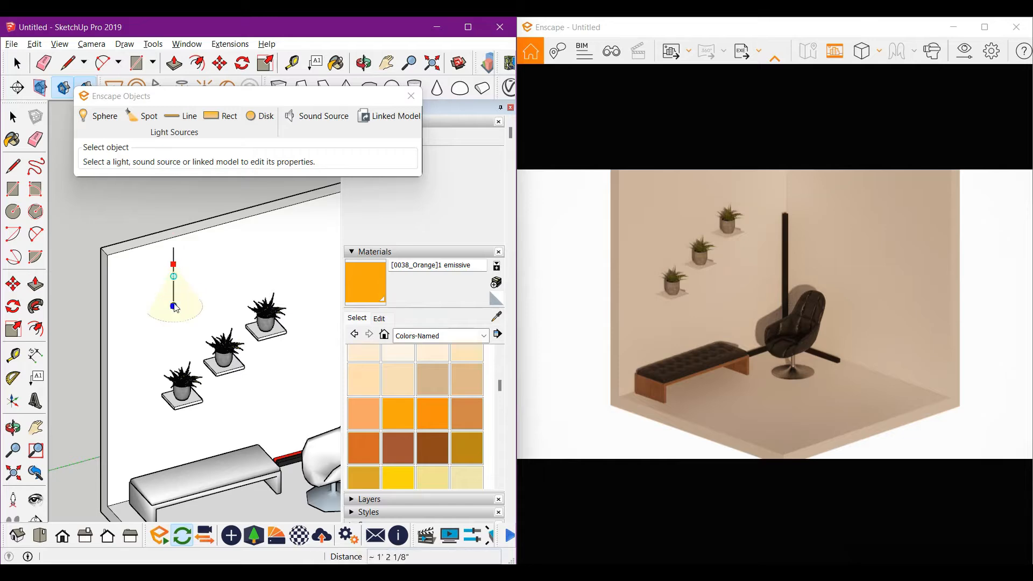
left_click(174, 307)
left_click(174, 252)
key("Delete")
Load the IES profile 8.IES from the Best IES 3 pack folder onto the spot light.
left_click(173, 274)
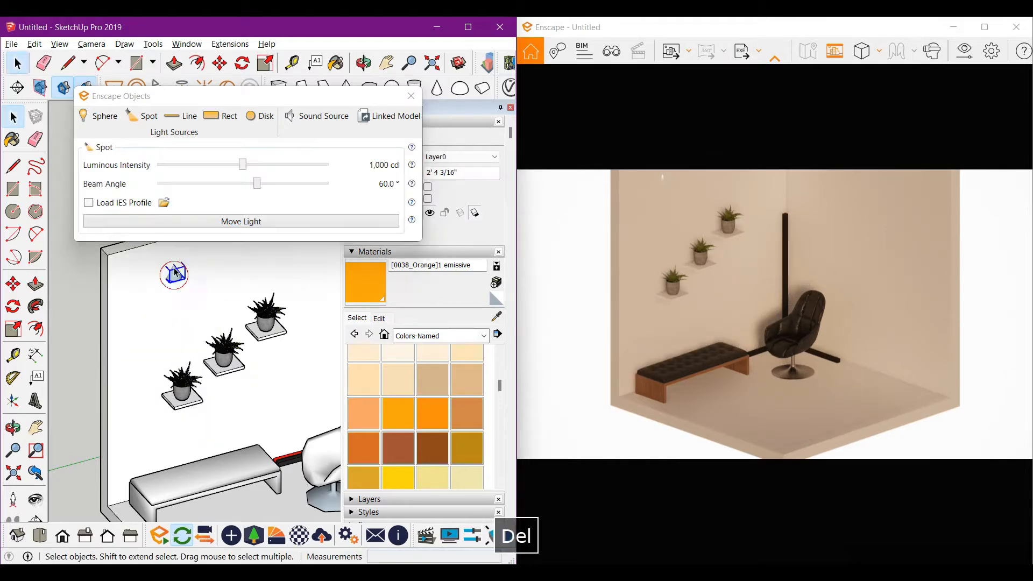
left_click(162, 202)
scroll(132, 431, "down", 1)
left_click(132, 443)
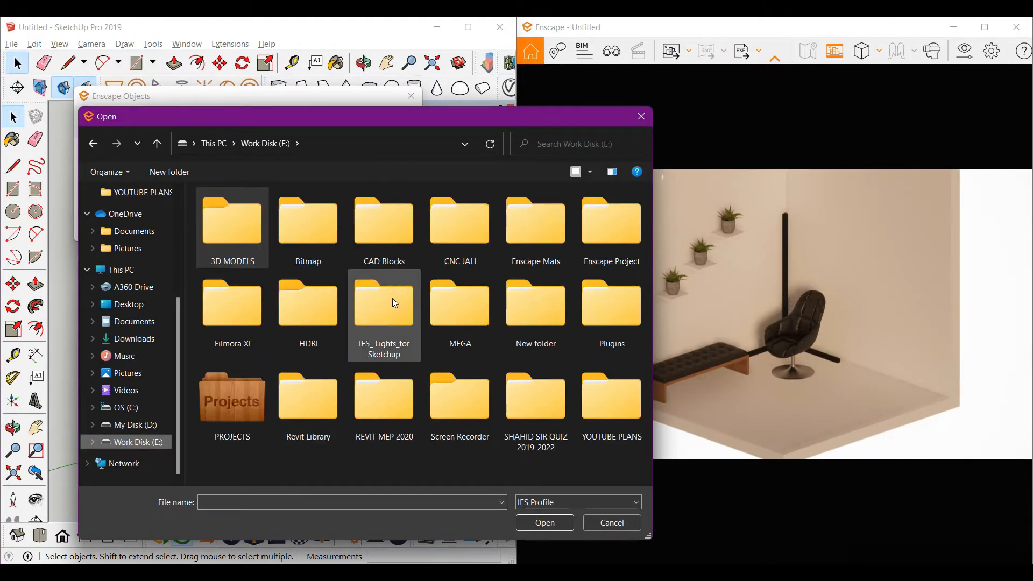
double_click(392, 298)
double_click(258, 214)
double_click(266, 256)
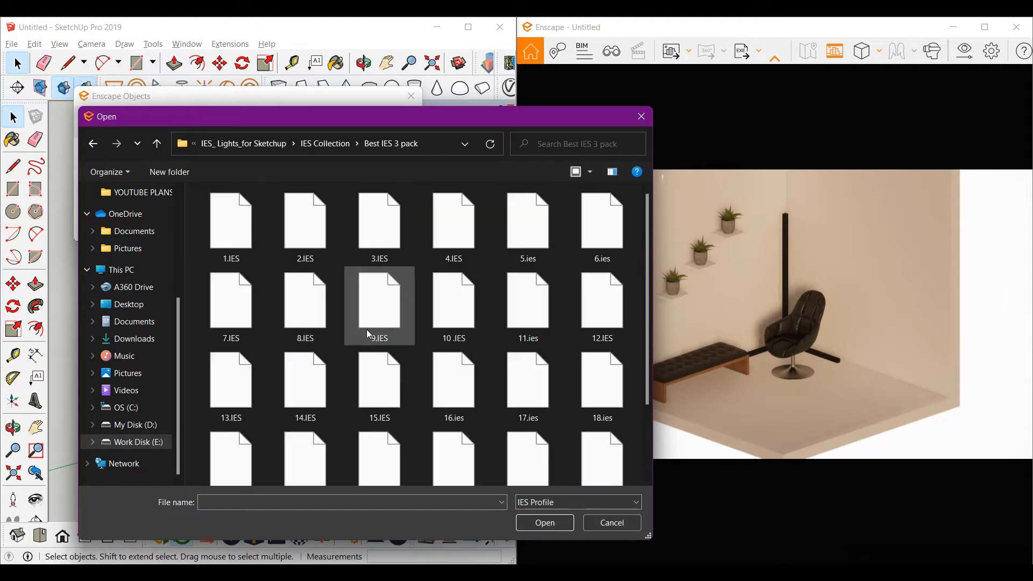
left_click(570, 528)
Return the Enscape preview to night and set the spot light's luminous intensity to 27 cd.
left_click(700, 300)
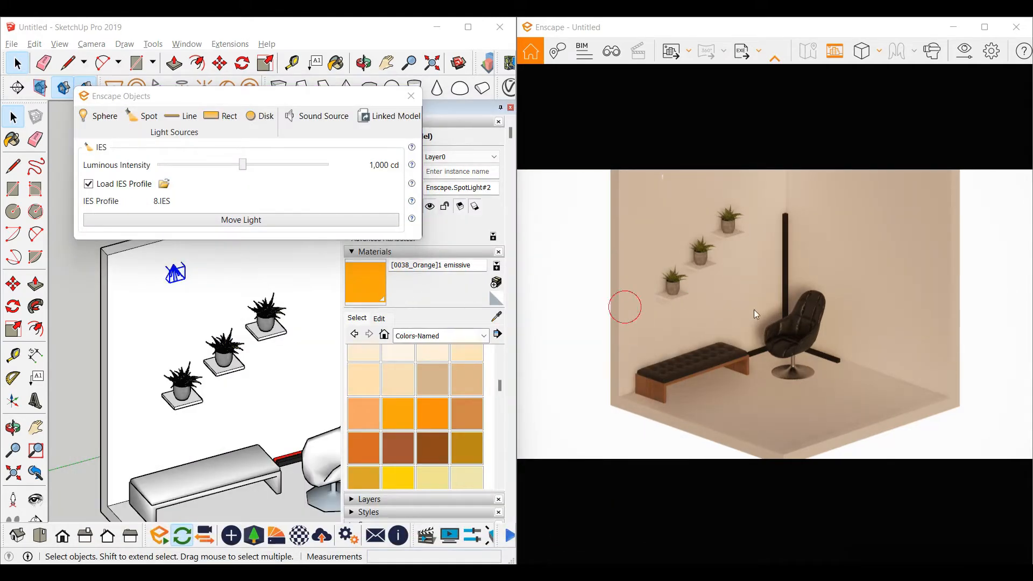
right_click_drag(716, 287, 619, 286, "shift")
left_click_drag(242, 170, 198, 167)
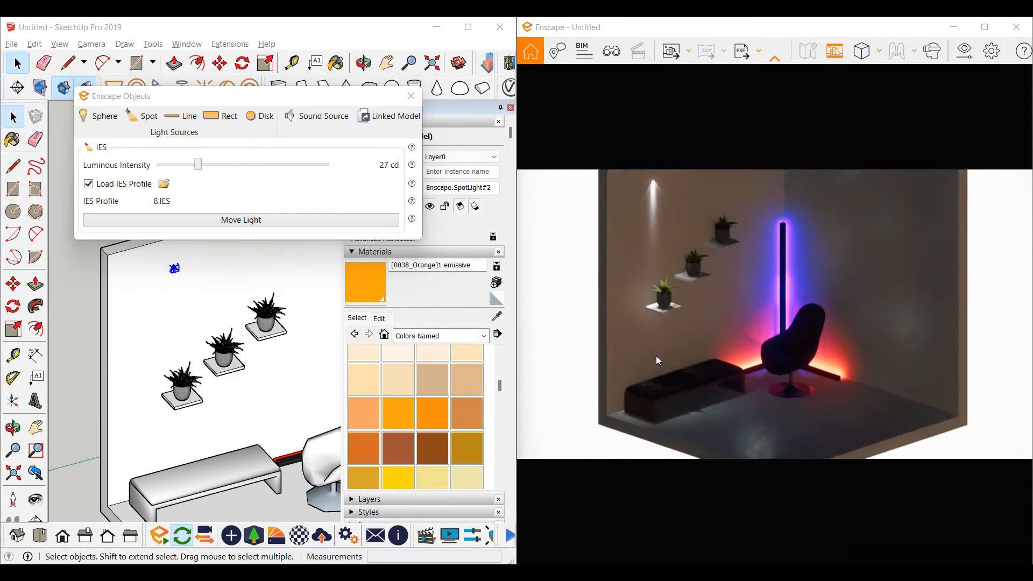
scroll(654, 356, "up", 5)
mouse_move(654, 352)
left_mouse_down()
mouse_move(654, 341)
mouse_move(644, 350)
left_mouse_up()
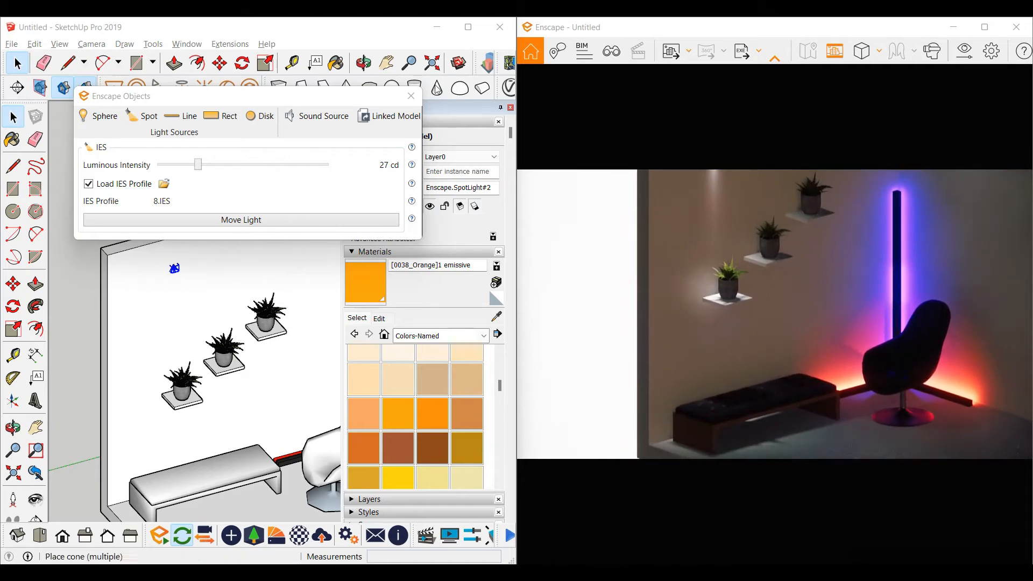
Move the spot light away from the wall in the top view so it sits over the lowest plant.
left_click(411, 96)
left_click(233, 260)
key("t")
scroll(184, 272, "up", 1)
middle_click_drag(183, 274, 242, 212, "shift")
scroll(128, 343, "up", 5)
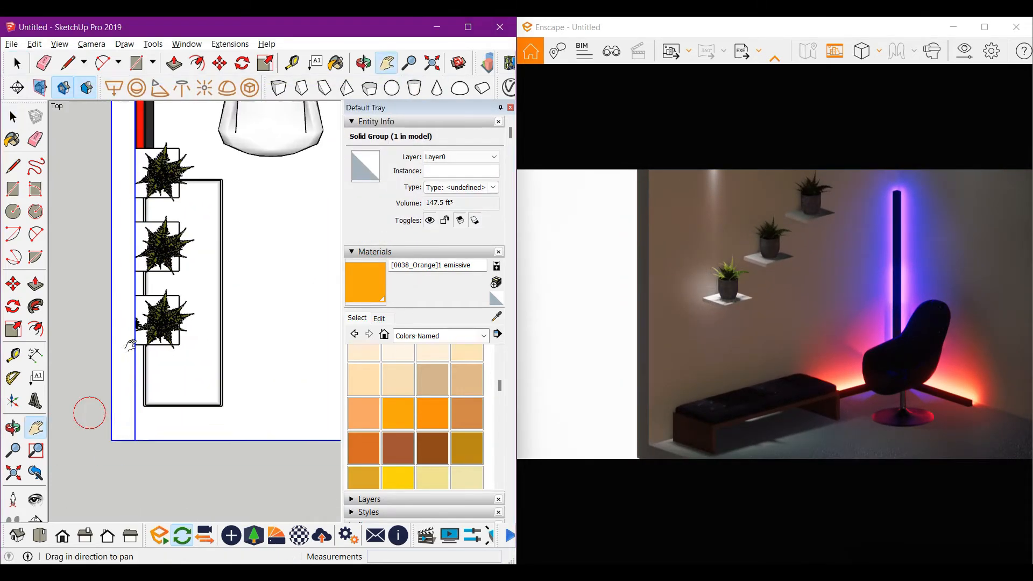
key("space")
left_click(143, 298)
scroll(145, 298, "up", 2)
key("m")
middle_click_drag(322, 331, 263, 353, "shift")
left_click(295, 348)
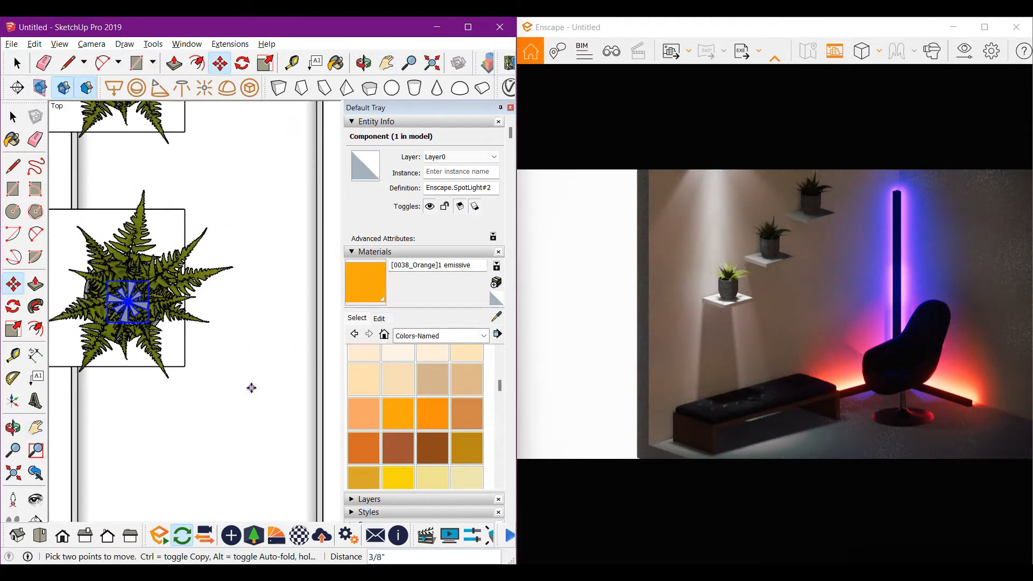
key("Escape")
Reduce the spot light's luminous intensity to 8 cd and shift it slightly further from the wall.
key("space")
left_click(231, 535)
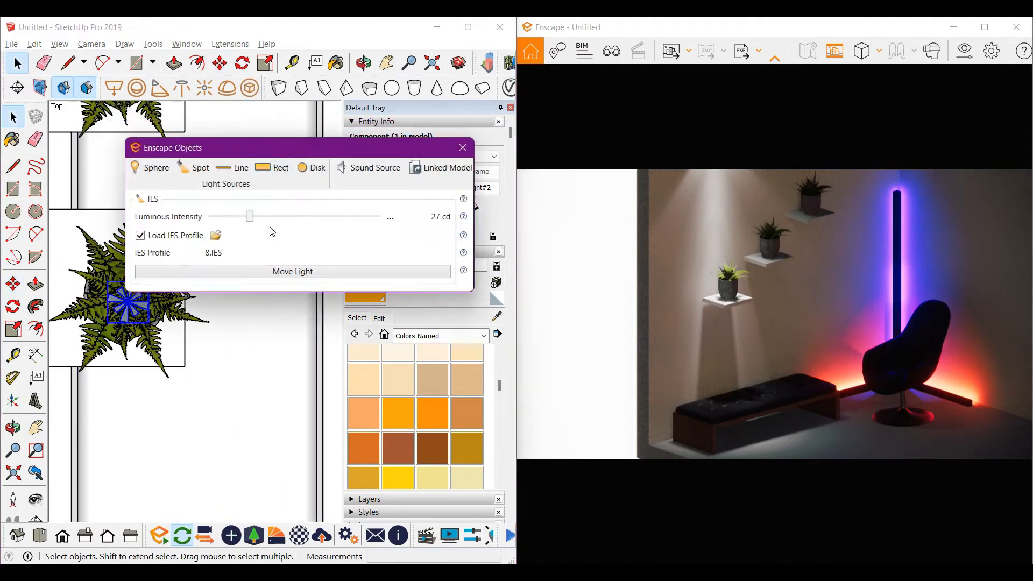
left_click_drag(250, 216, 235, 218)
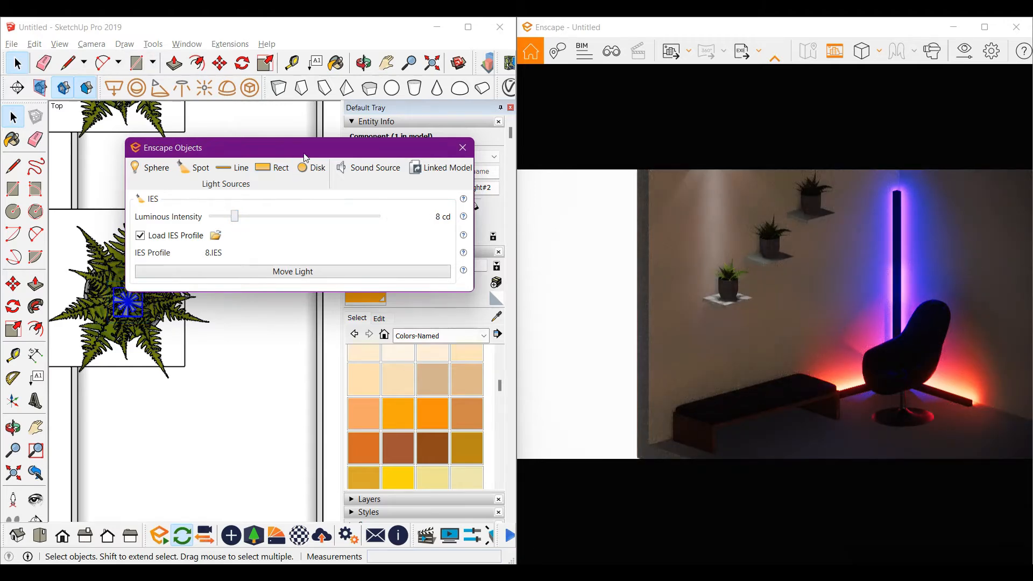
left_click_drag(305, 157, 310, 142)
left_click(134, 302)
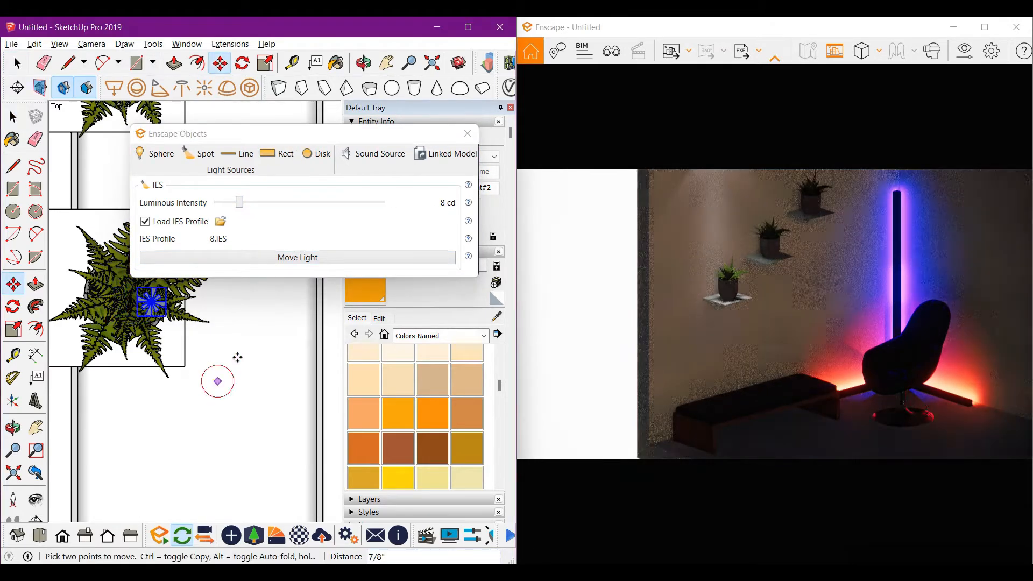
Raise the spot light's luminous intensity to 13 cd and fine-tune its position over the plant.
left_click_drag(241, 203, 245, 202)
left_click_drag(237, 134, 238, 108)
left_click(151, 293)
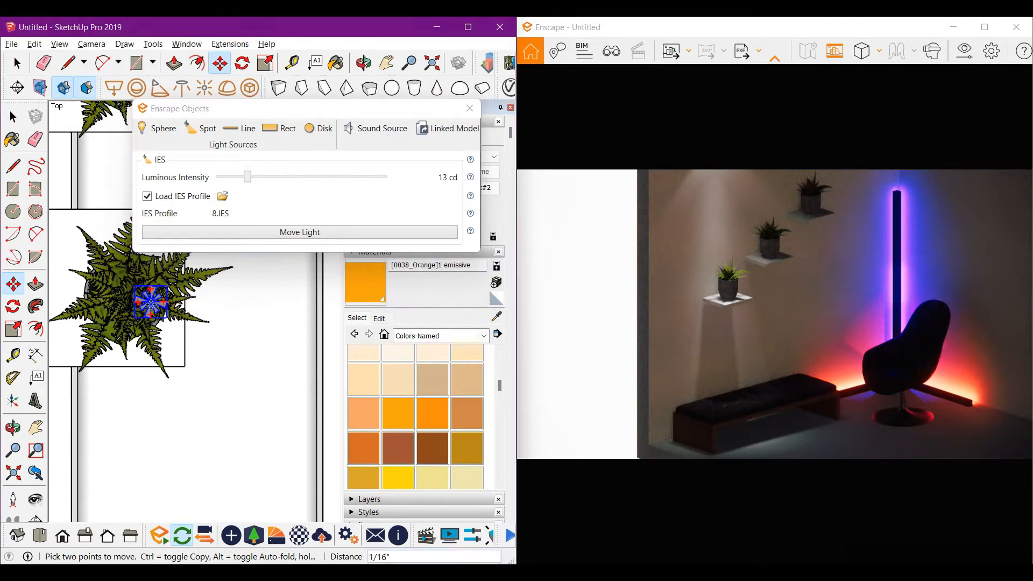
Copy the spot light along the wall in the right view so a copy hangs over each of the other two plants.
key("Escape")
key("space")
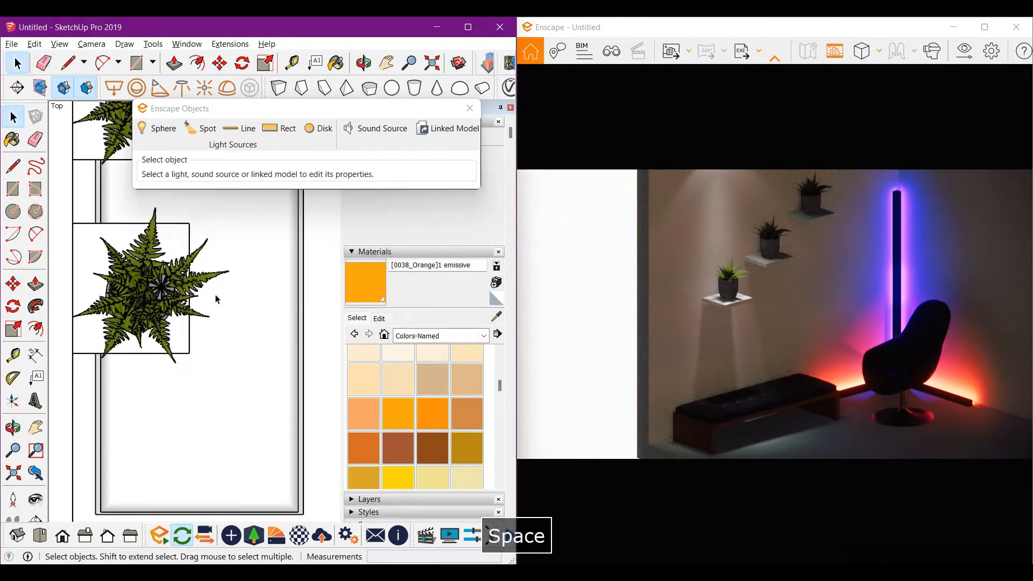
left_click(85, 535)
left_click(162, 261)
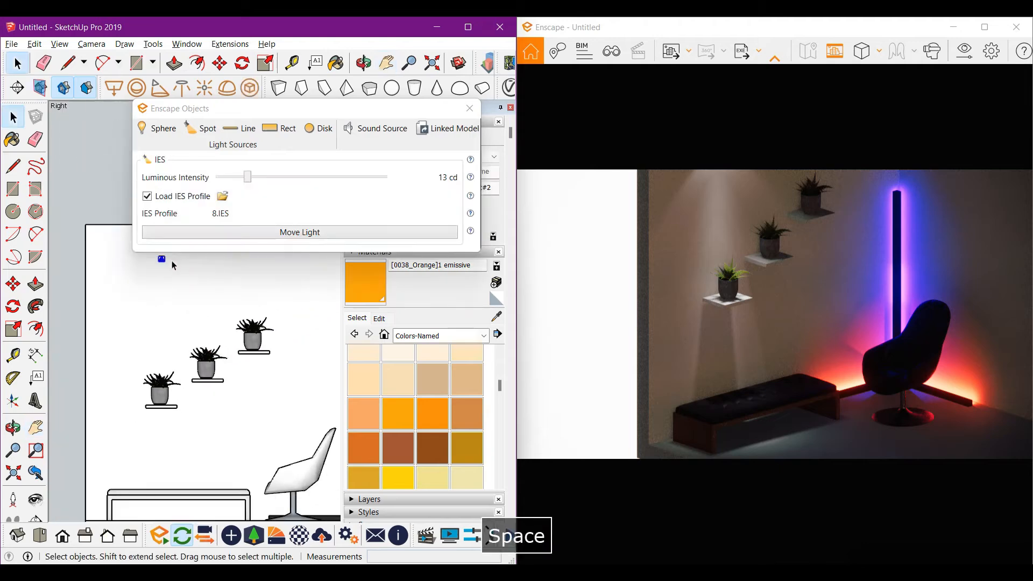
middle_click_drag(172, 260, 174, 298, "shift")
key("m")
left_click(194, 333)
left_click(196, 332)
key("ctrl")
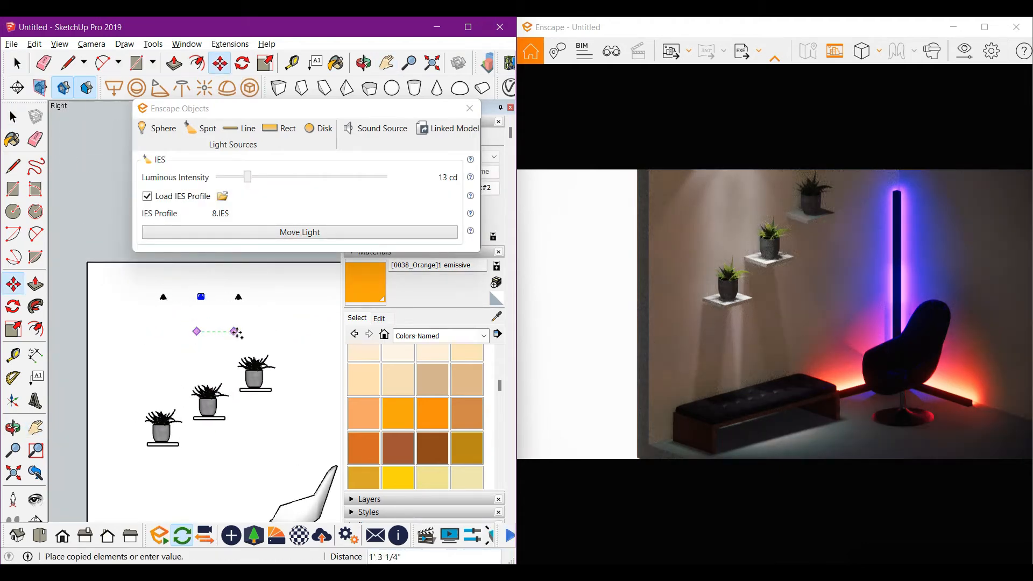
left_click(244, 332)
key("space")
Shift the first spot light slightly along the wall so it lines up with the lowest plant.
left_click(168, 318)
scroll(164, 295, "up", 1)
left_click(164, 296)
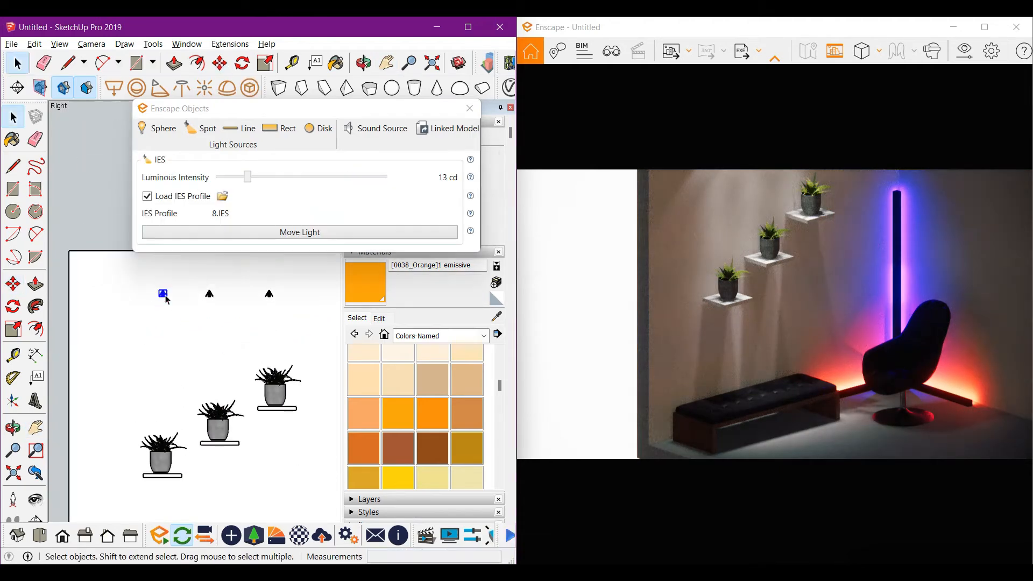
scroll(163, 295, "up", 1)
key("m")
middle_click_drag(181, 316, 160, 271, "shift")
left_click(198, 310)
left_click(192, 309)
key("space")
left_click(198, 309)
scroll(189, 302, "down", 5)
scroll(162, 302, "down", 2)
key("space")
middle_click_drag(196, 410, 274, 502)
key("Escape")
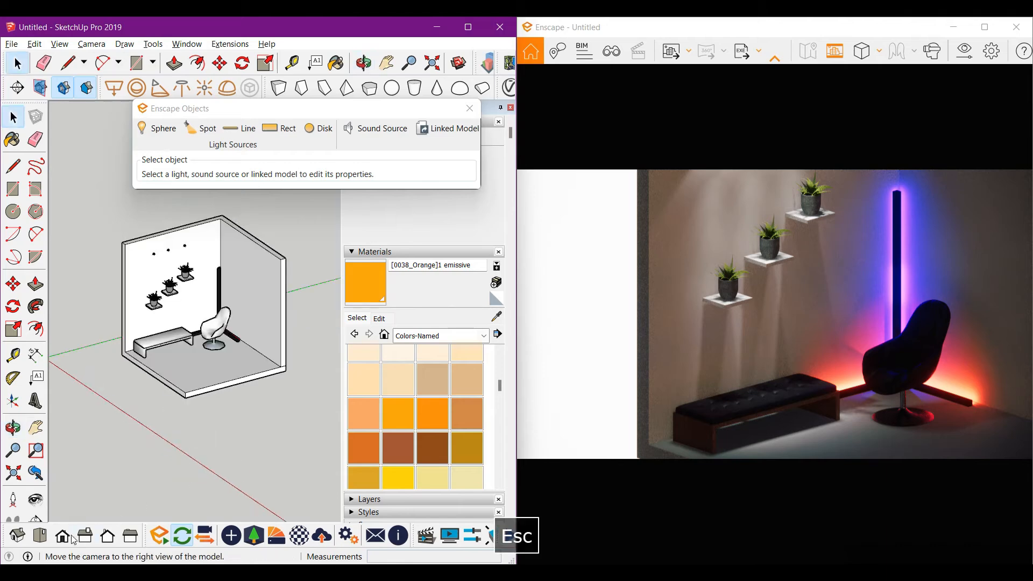
Adjust the position of the spot light over the highest plant in the top view.
left_click(41, 536)
scroll(192, 296, "up", 8)
key("space")
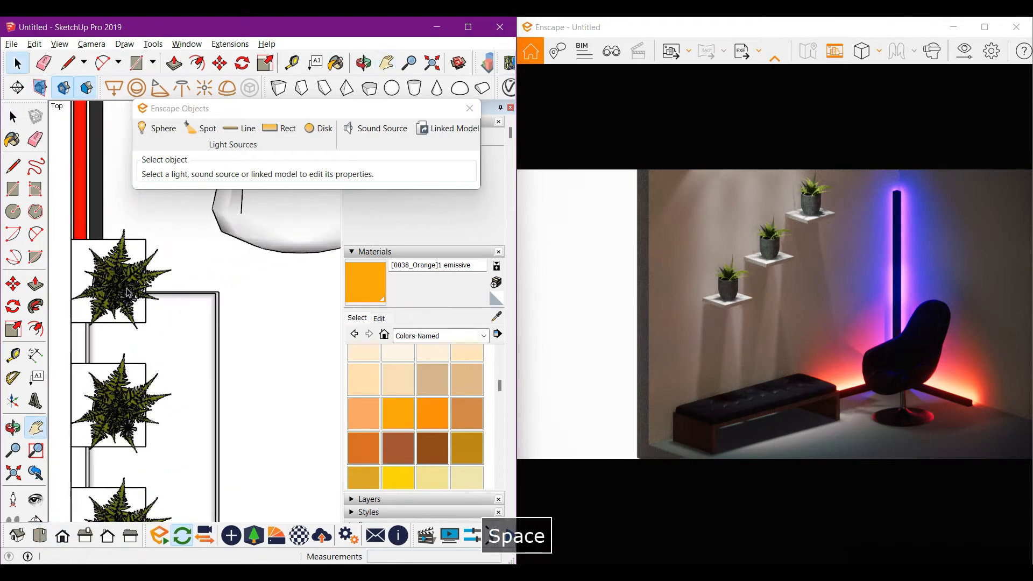
scroll(113, 289, "up", 2)
left_click(156, 309)
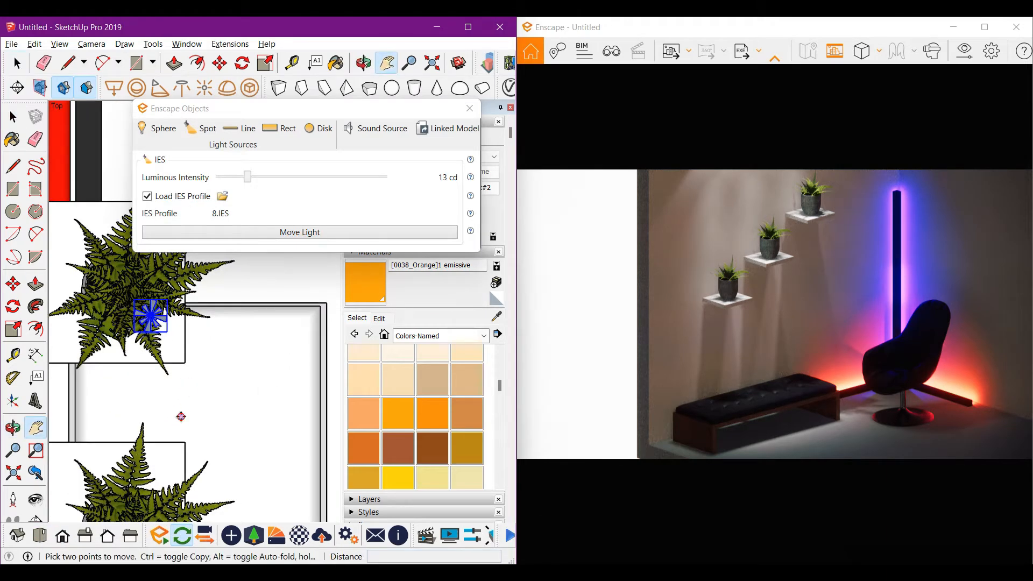
scroll(144, 404, "down", 3)
middle_click_drag(99, 415, 151, 417, "shift")
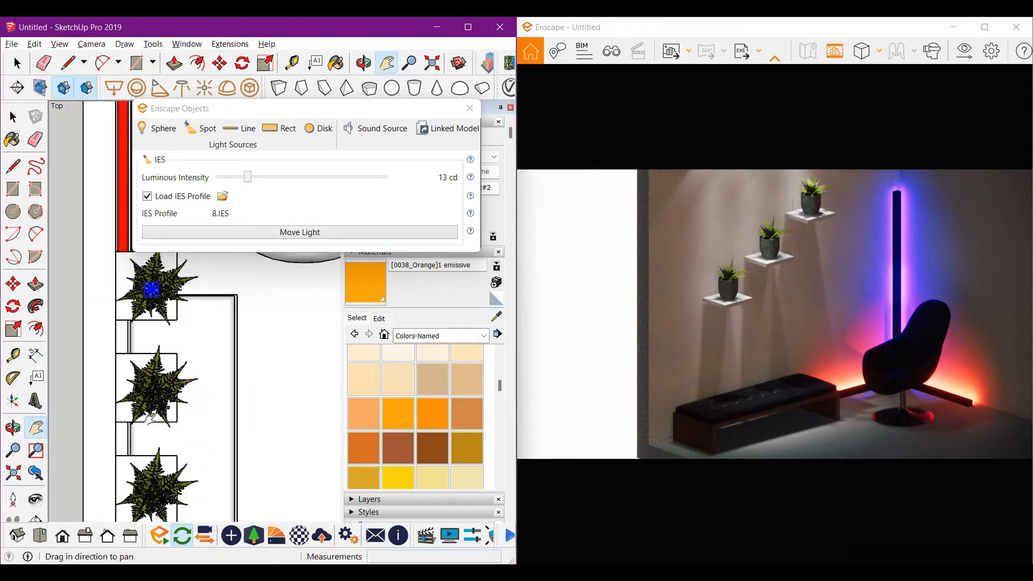
scroll(178, 365, "up", 5)
key("Escape")
key("space")
key("m")
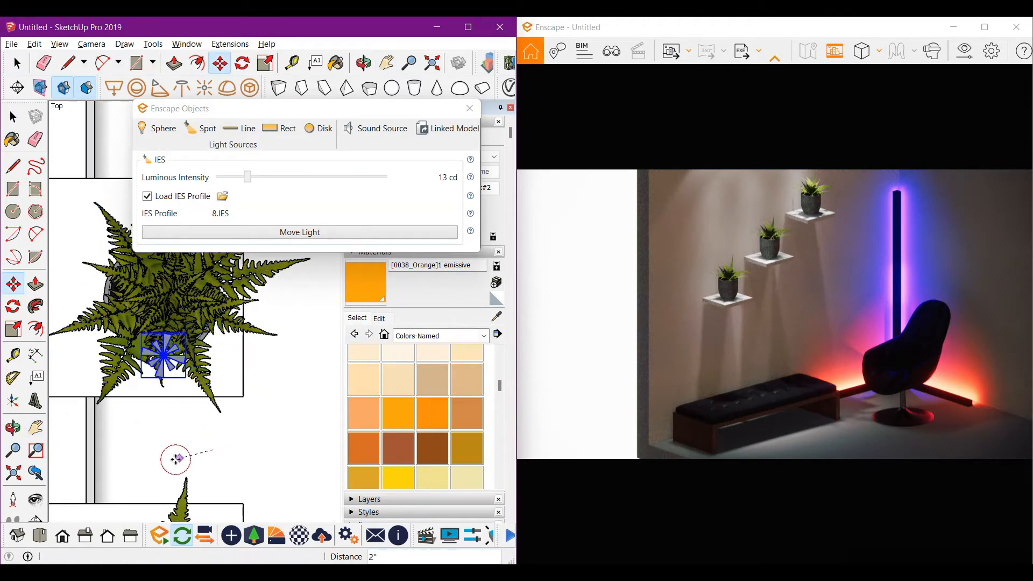
left_click(301, 415)
Move the middle plant's spot light about 1 3/16" so it sits over the plant's centre in the top view.
scroll(285, 406, "down", 3)
middle_click_drag(242, 431, 214, 301, "shift")
key("space")
left_click(207, 379)
scroll(207, 379, "up", 2)
middle_click_drag(207, 379, 219, 321, "shift")
key("m")
left_click(241, 430)
left_click(211, 410)
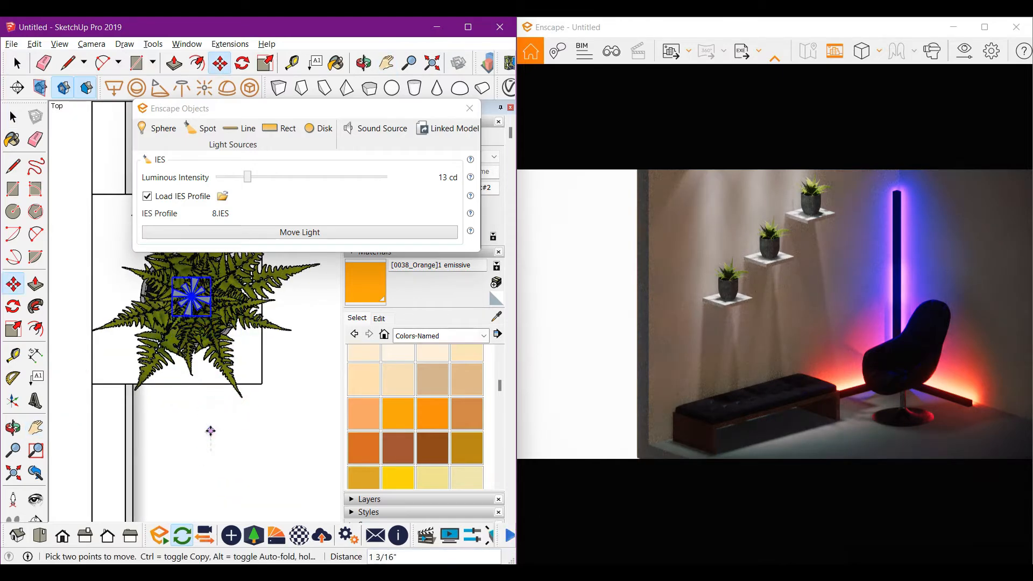
scroll(169, 421, "down", 3)
middle_click_drag(169, 421, 155, 480, "shift")
scroll(155, 479, "down", 3)
middle_click_drag(173, 369, 127, 404, "shift")
scroll(119, 353, "up", 2)
key("space")
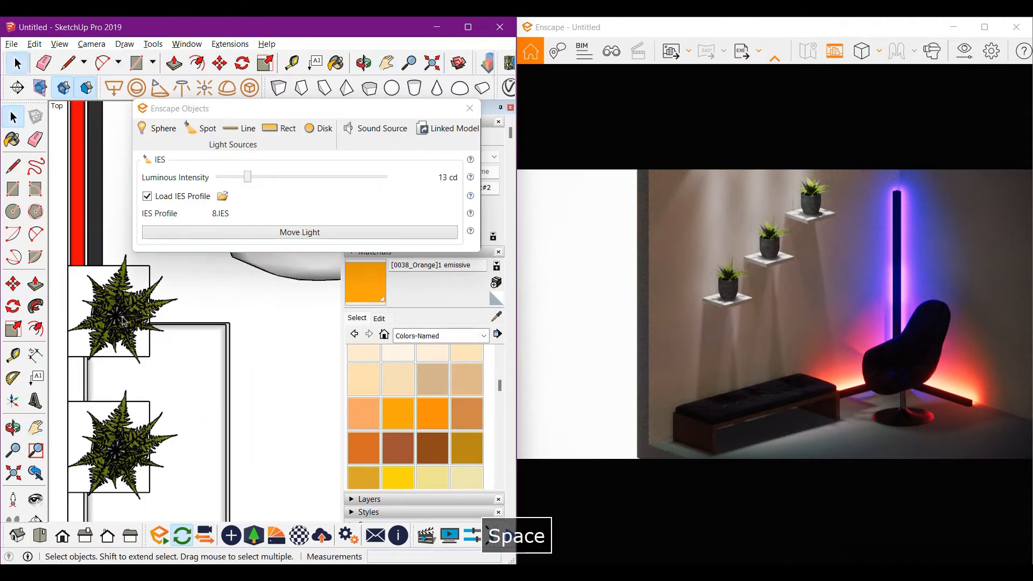
left_click(117, 316)
scroll(134, 339, "down", 3)
middle_click_drag(139, 346, 96, 375, "shift")
key("m")
key("space")
left_click(118, 397)
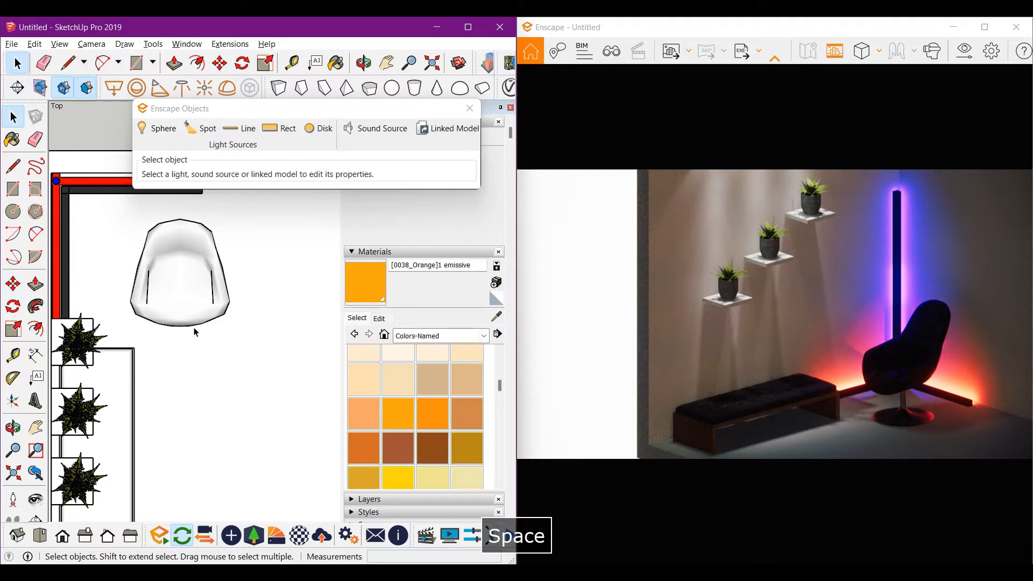
Place an Enscape spot light aimed straight down near the ceiling in the front view, using a temporary vertical guide line that is then deleted.
left_click(67, 542)
key("Escape")
key("l")
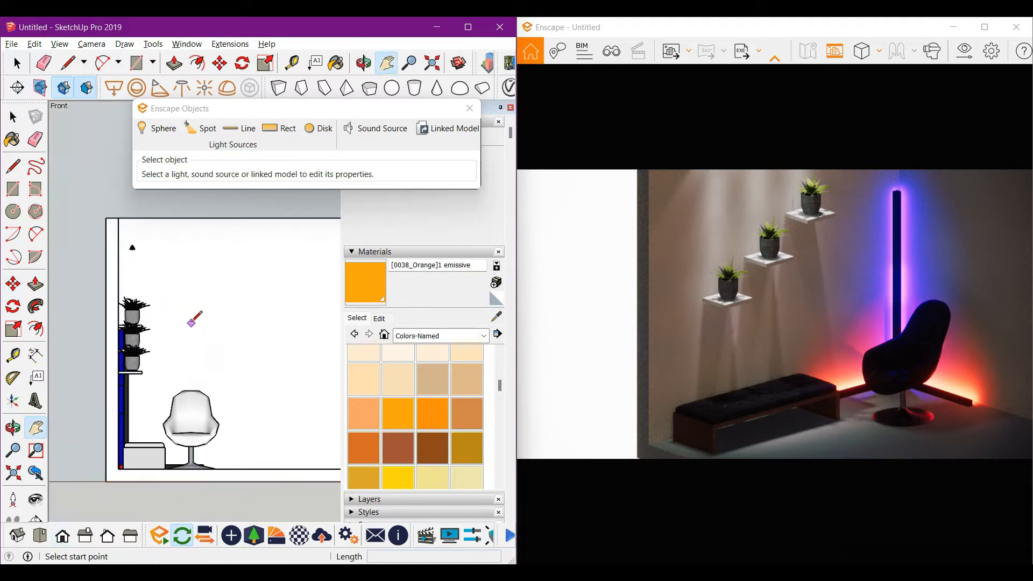
left_click(207, 124)
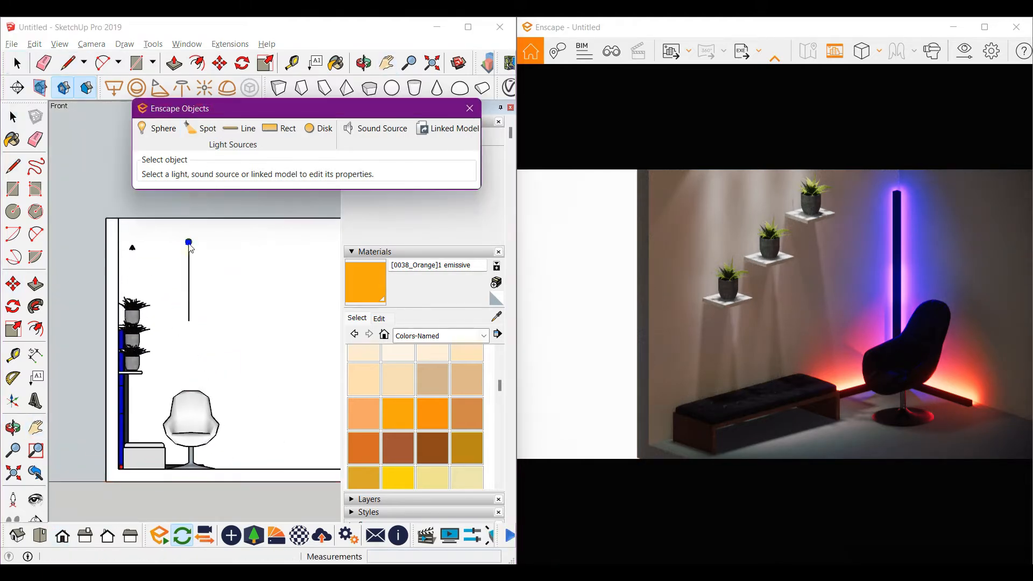
left_click(189, 321)
key("space")
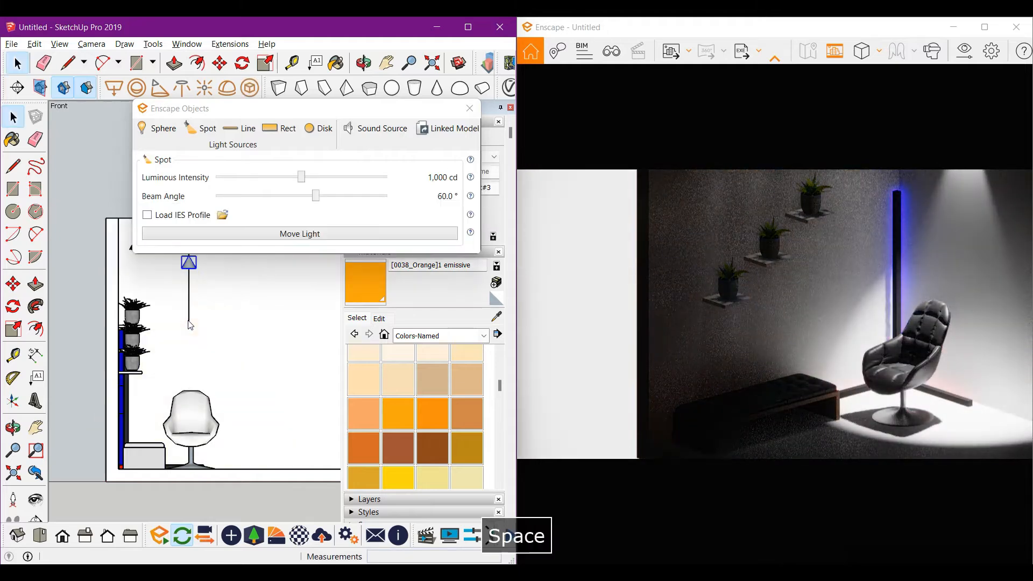
left_click(189, 321)
key("Delete")
Move the new spot light about 2' 2 5/16" in the top view so it sits over the chair.
scroll(188, 323, "down", 1)
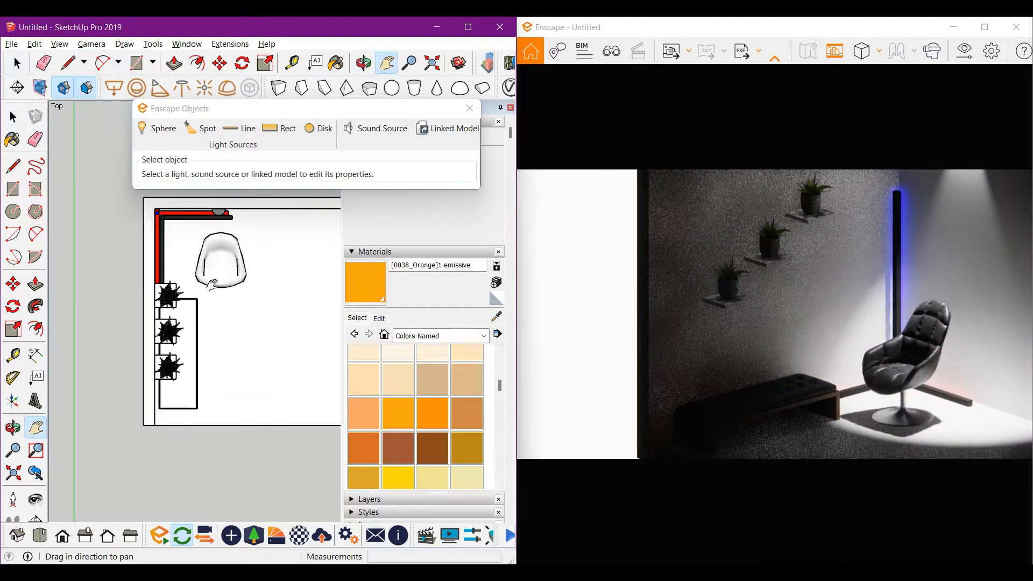
left_click_drag(212, 285, 203, 342)
key("space")
left_click(210, 274)
key("m")
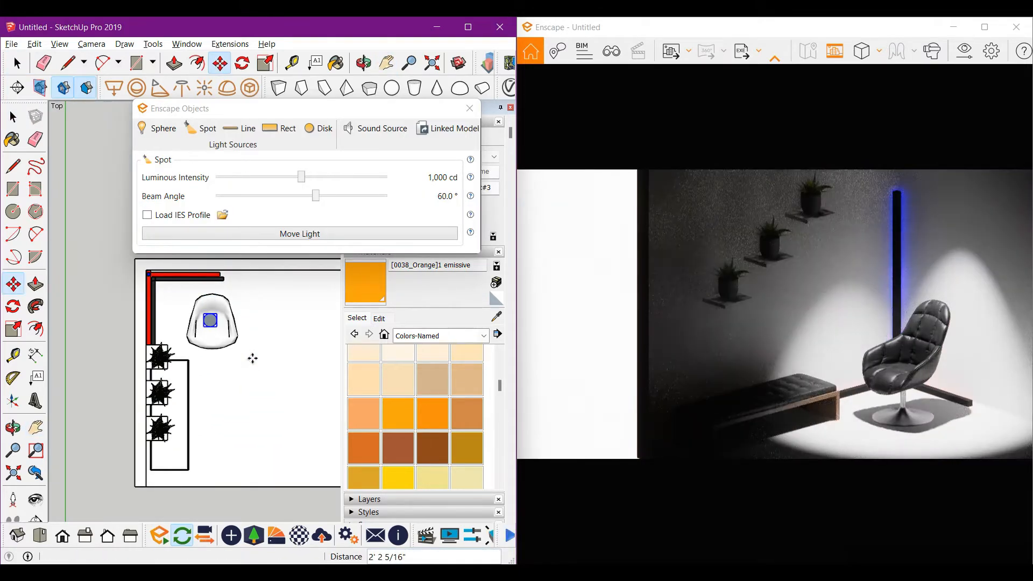
Set the chair spot light's luminous intensity to 21 cd and load the IES profile 10 .IES.
left_click_drag(301, 177, 255, 182)
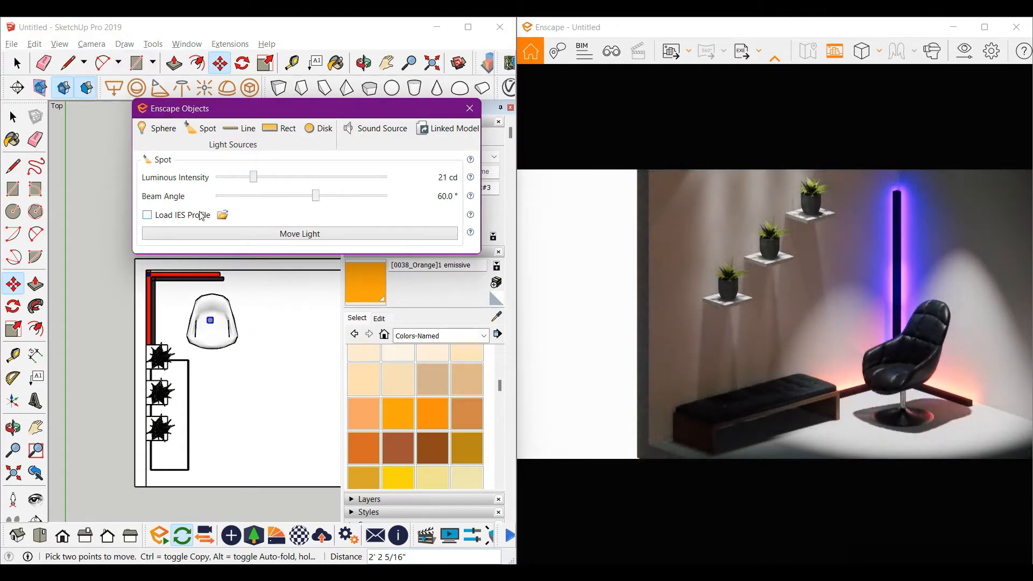
left_click(222, 216)
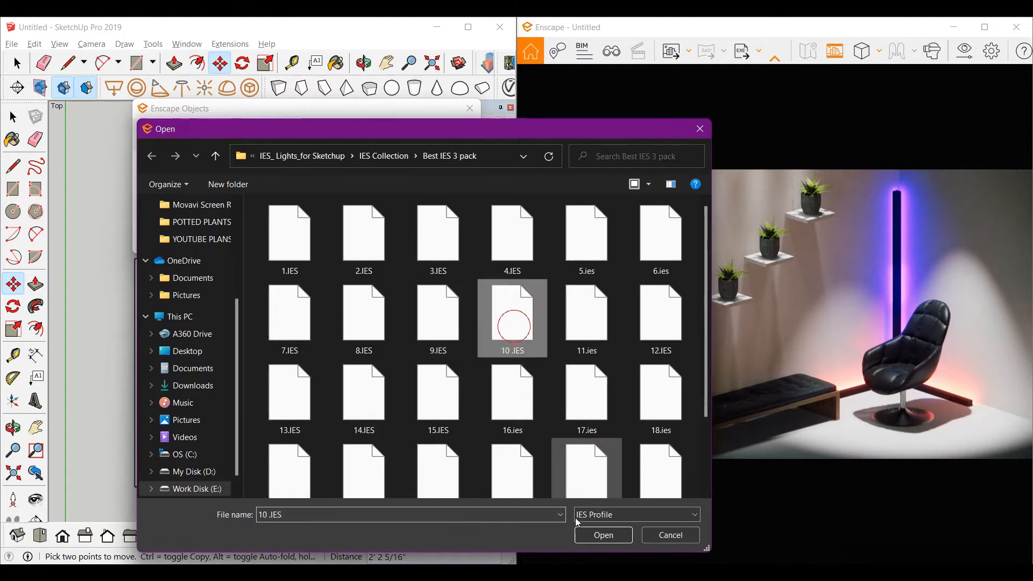
left_click(592, 533)
scroll(290, 368, "down", 3)
key("Escape")
left_click(15, 60)
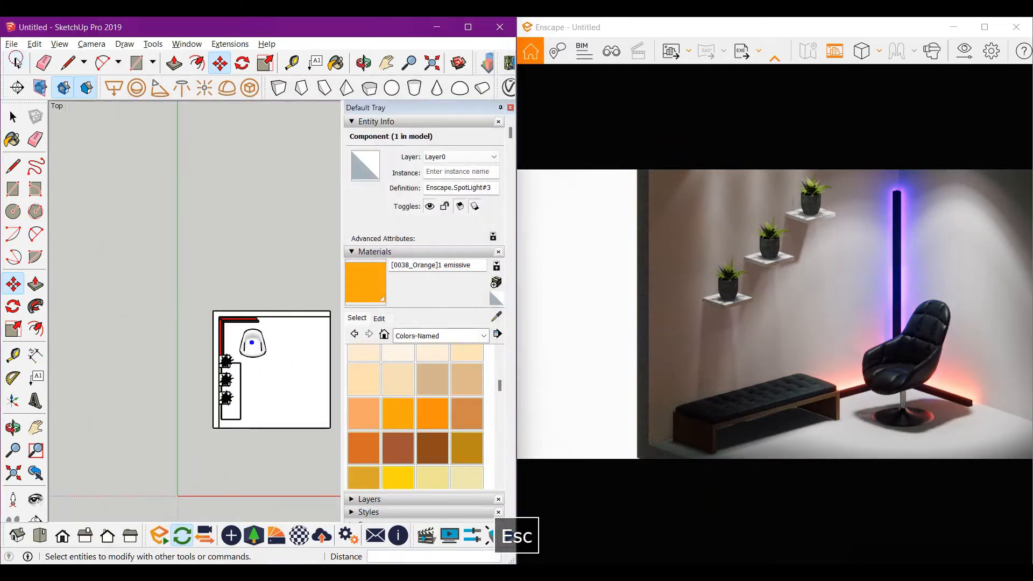
left_click(162, 207)
Paint the room's walls and floor with the LightSteelBlue colour.
scroll(161, 208, "down", 1)
middle_click_drag(200, 282, 129, 210)
scroll(425, 403, "down", 4)
scroll(421, 429, "up", 1)
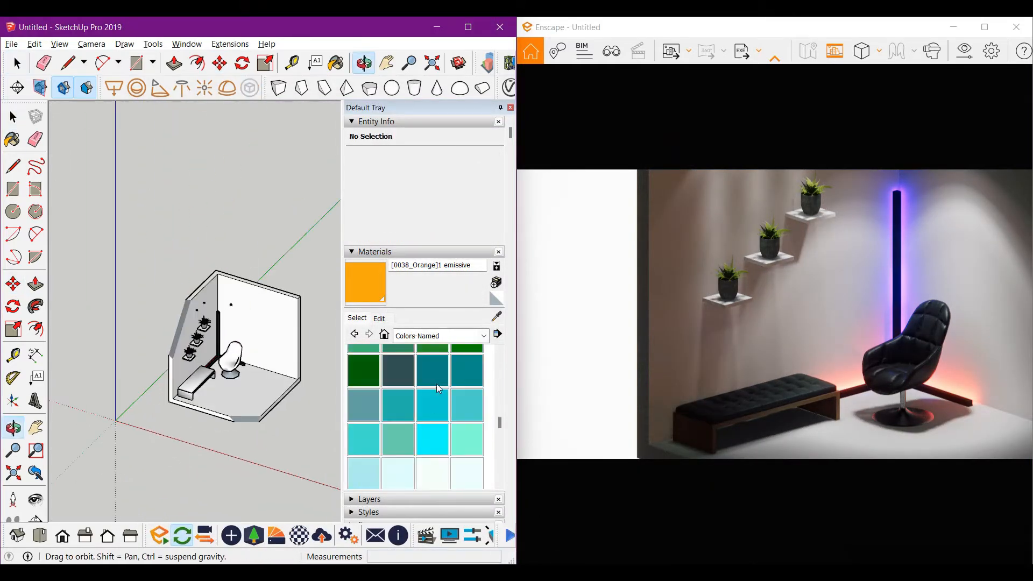
scroll(457, 419, "down", 2)
left_click(275, 315)
scroll(256, 303, "down", 1)
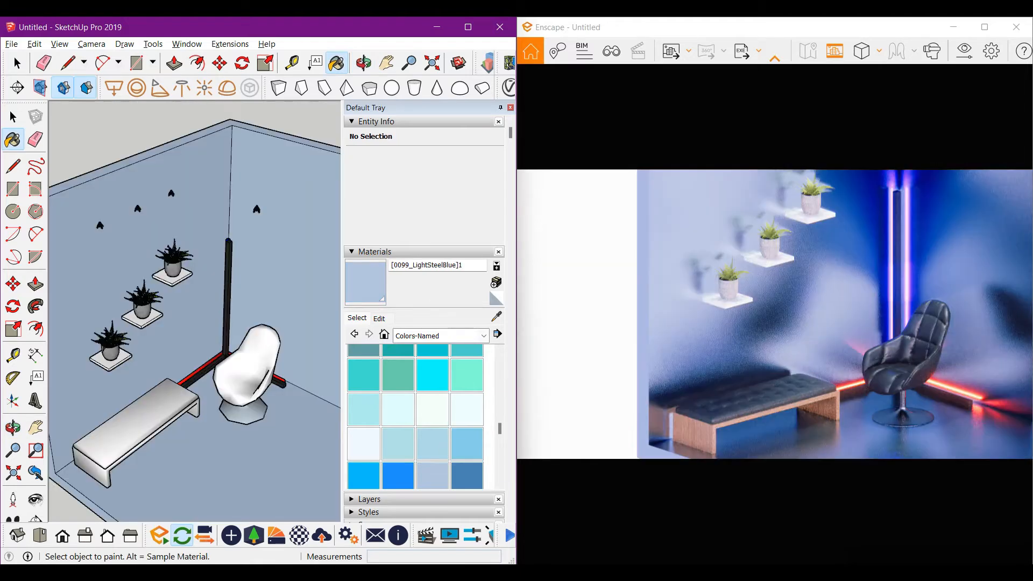
scroll(238, 189, "down", 3)
key("space")
Draw a narrow rectangle about 3" wide and 37' long in the top view, beside the outside of the plant wall.
key("F2")
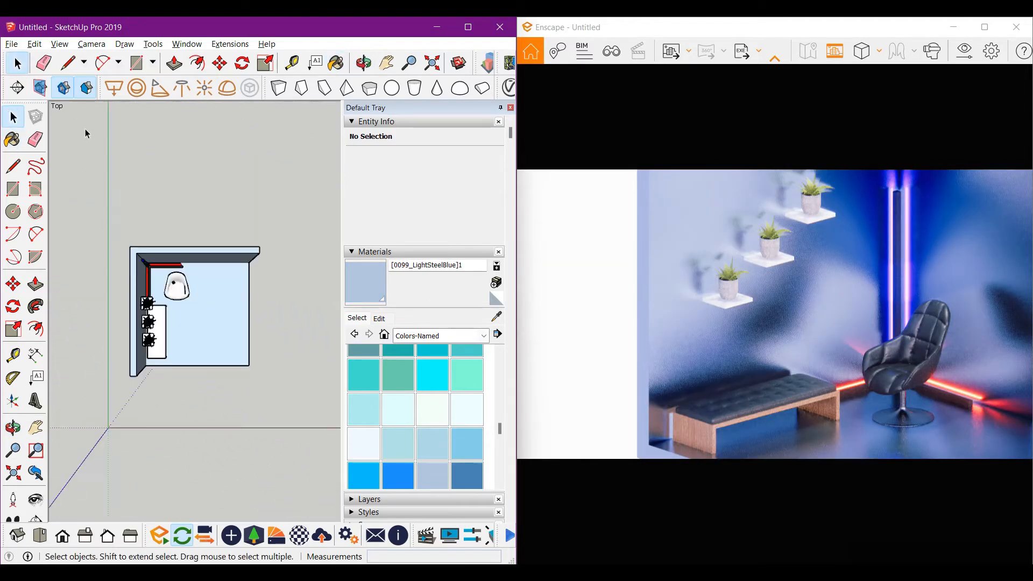
scroll(264, 291, "down", 1)
middle_click_drag(265, 291, 259, 291, "shift")
key("alt+1")
middle_click_drag(145, 304, 200, 296, "shift")
scroll(197, 298, "up", 1)
key("r")
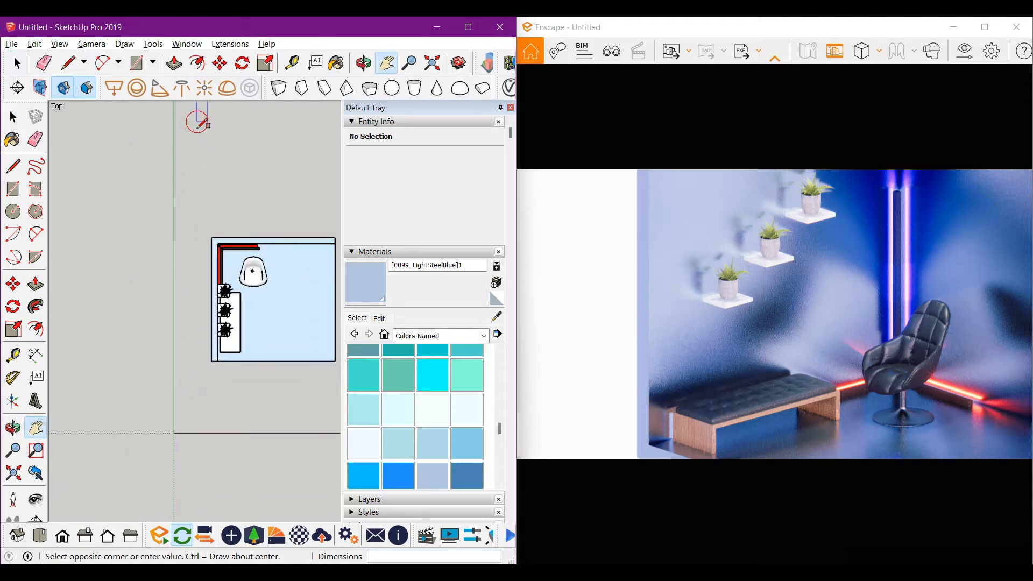
middle_click_drag(192, 511, 214, 314, "shift")
scroll(217, 383, "up", 3)
key("Escape")
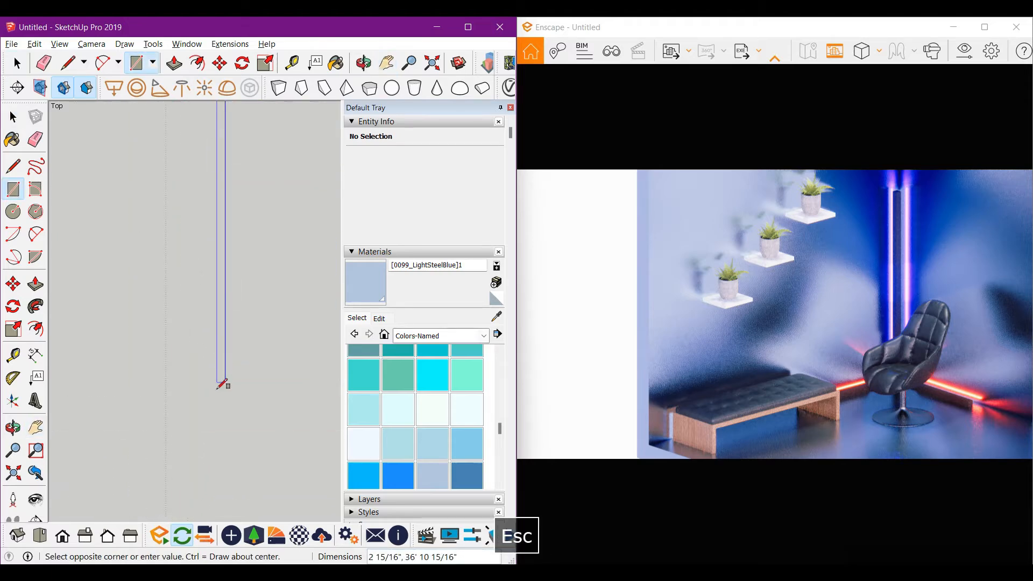
left_click(218, 397)
Extrude the narrow rectangle upward into a tall background wall that rises well above the room.
scroll(223, 379, "down", 2)
middle_click_drag(250, 347, 62, 262, "shift")
scroll(208, 465, "down", 1)
key("p")
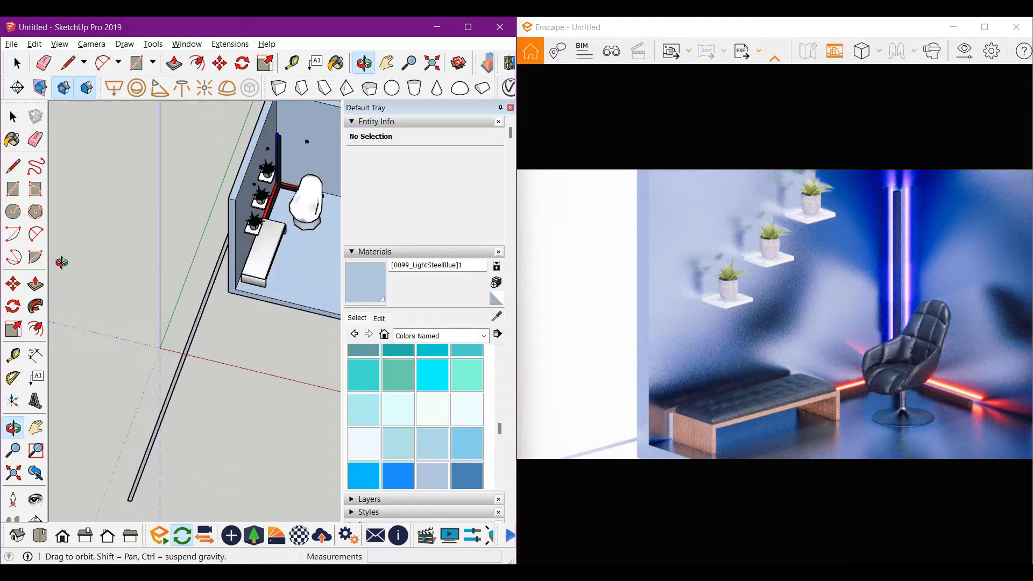
scroll(163, 282, "down", 2)
middle_click_drag(175, 271, 174, 323, "shift")
middle_click_drag(175, 323, 120, 208)
key("Escape")
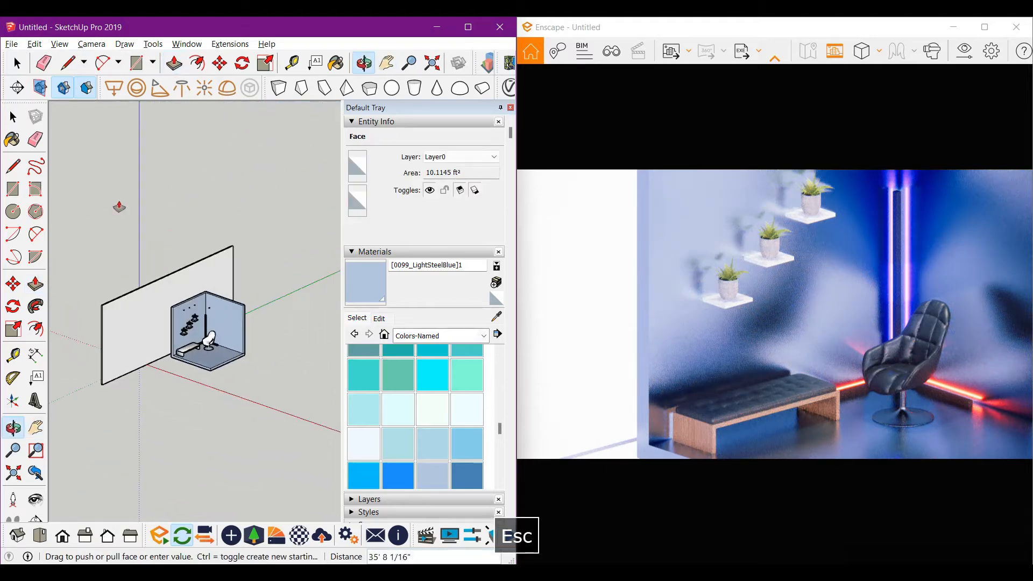
left_click(136, 191)
Group the background wall and move it down in the front view so it extends below the room's floor.
key("space")
triple_click(172, 184)
right_click(180, 189)
left_click(219, 297)
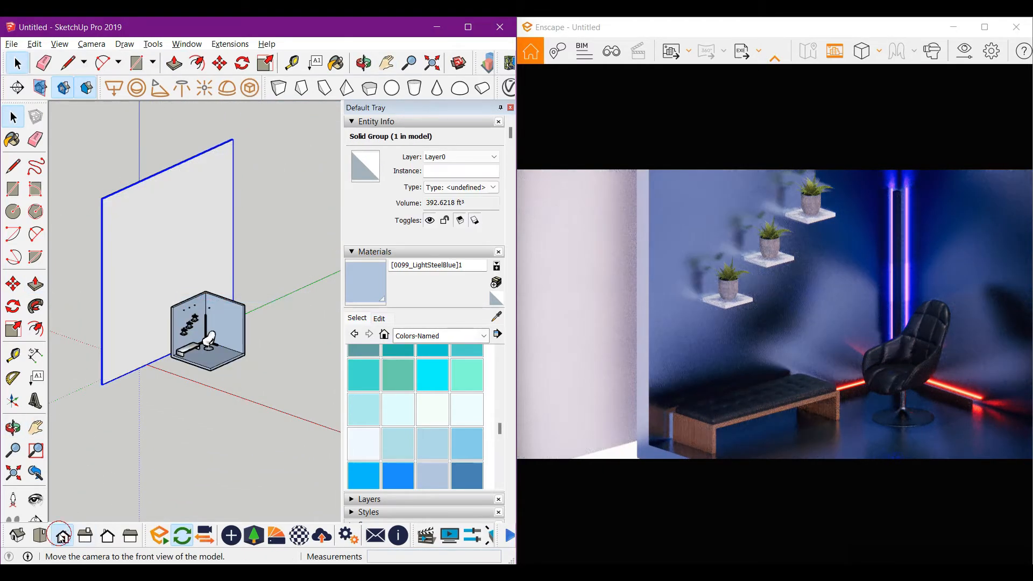
left_click(62, 535)
left_click(237, 300)
key("space")
left_click(226, 294)
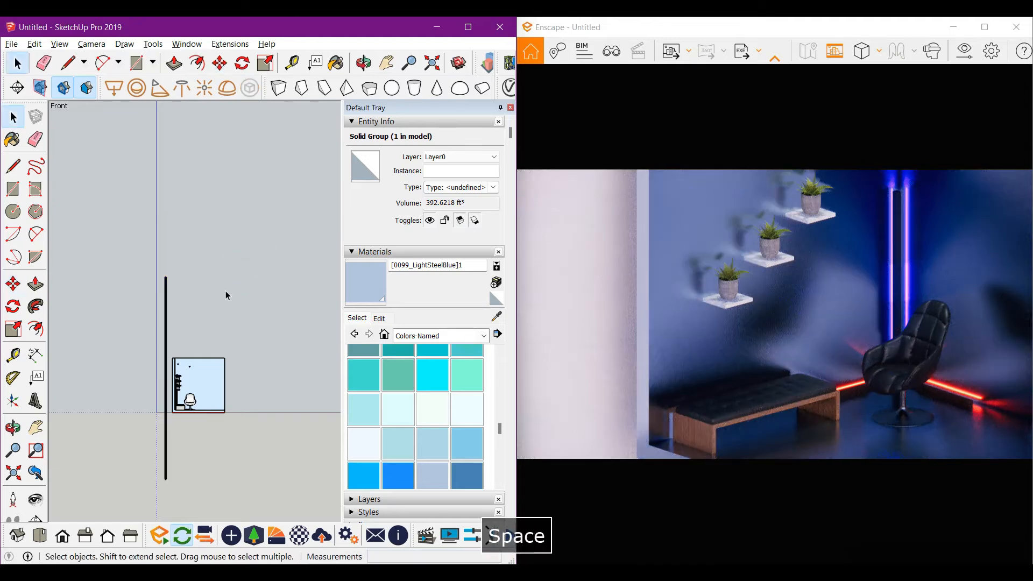
Open the room group and copy the plant wall's outer front vertical edge to mark off a narrow strip on the outer face.
middle_click_drag(226, 295, 90, 240)
key("alt+1")
middle_click_drag(94, 337, 195, 383, "shift")
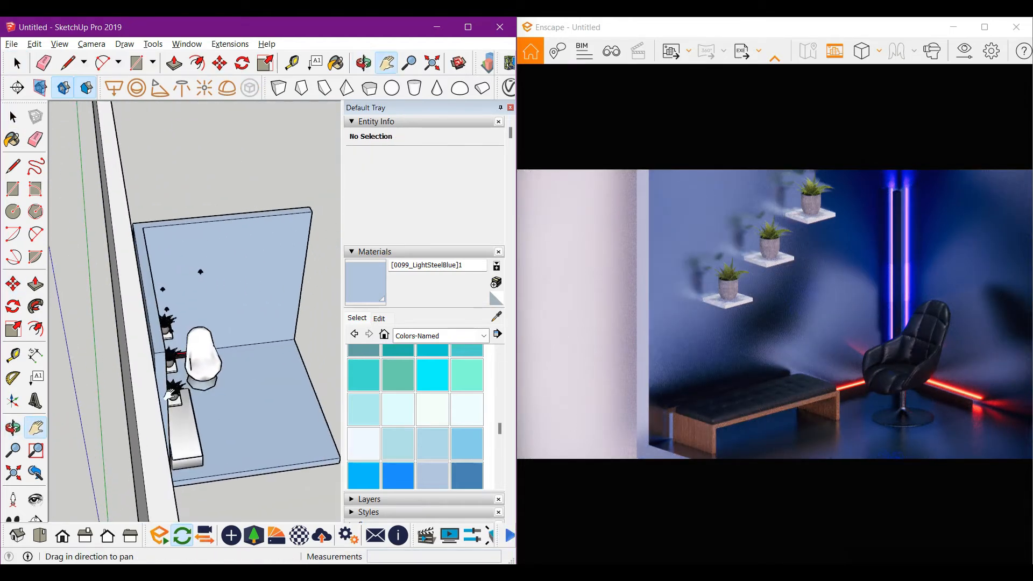
scroll(171, 376, "up", 4)
key("space")
middle_click_drag(140, 362, 189, 393, "shift")
double_click(170, 379)
left_click(169, 377)
key("m")
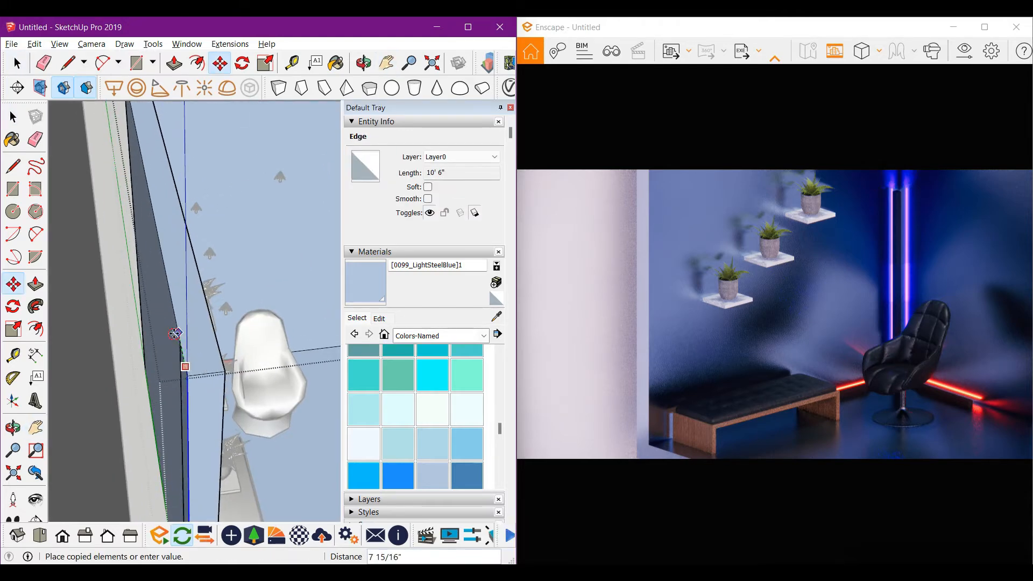
key("space")
Paint the narrow outer strip with DarkOrange and rename the material 0039_DarkOrange emissive.
scroll(420, 414, "up", 5)
left_click(432, 413)
scroll(190, 386, "up", 1)
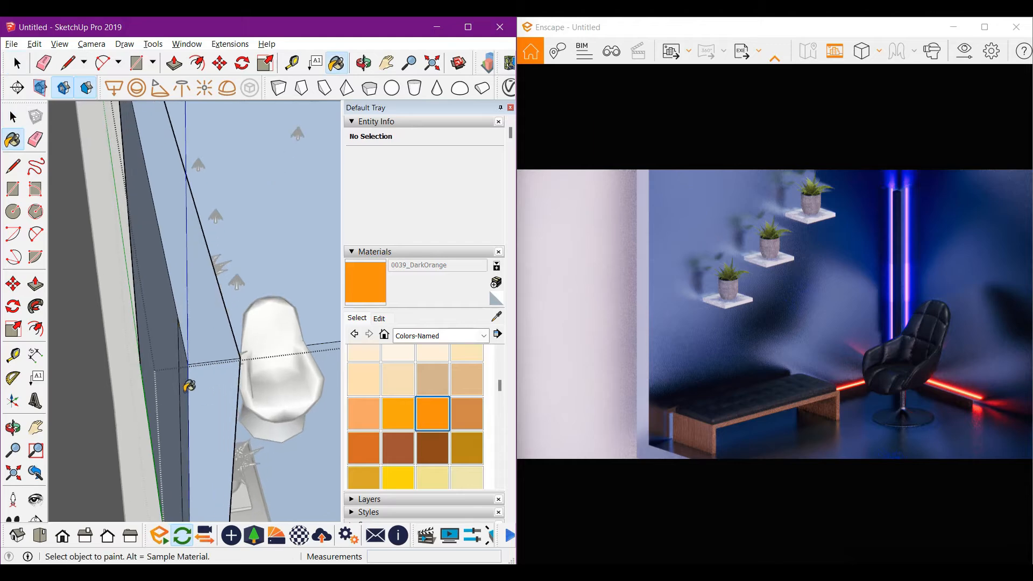
left_click(185, 387)
type("issive")
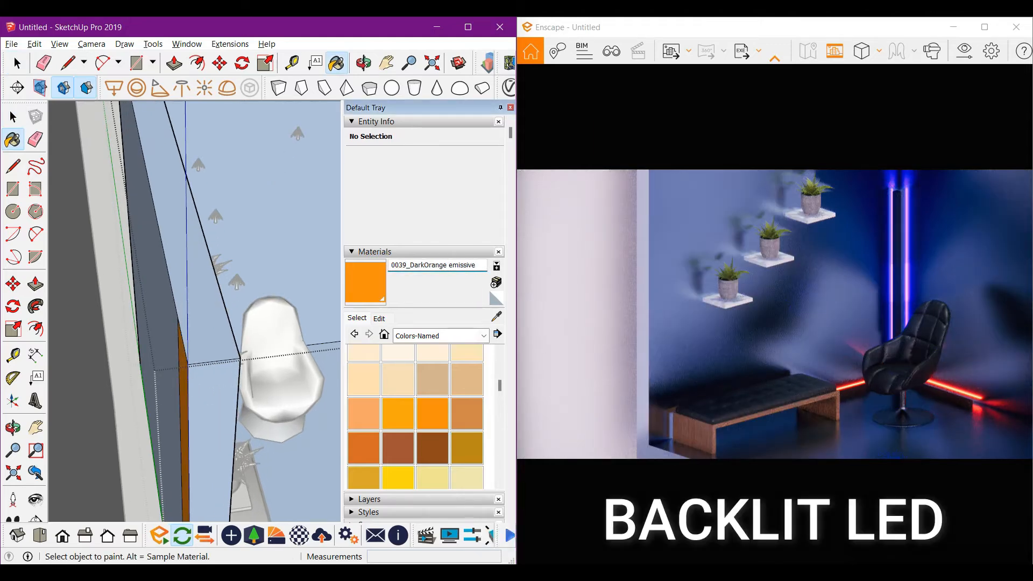
key("Return")
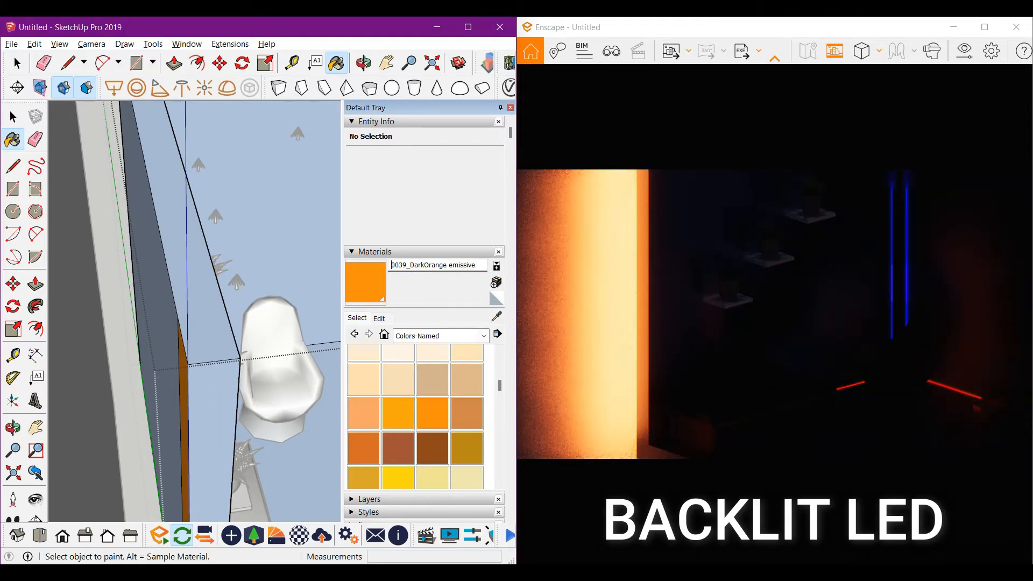
left_click(680, 264)
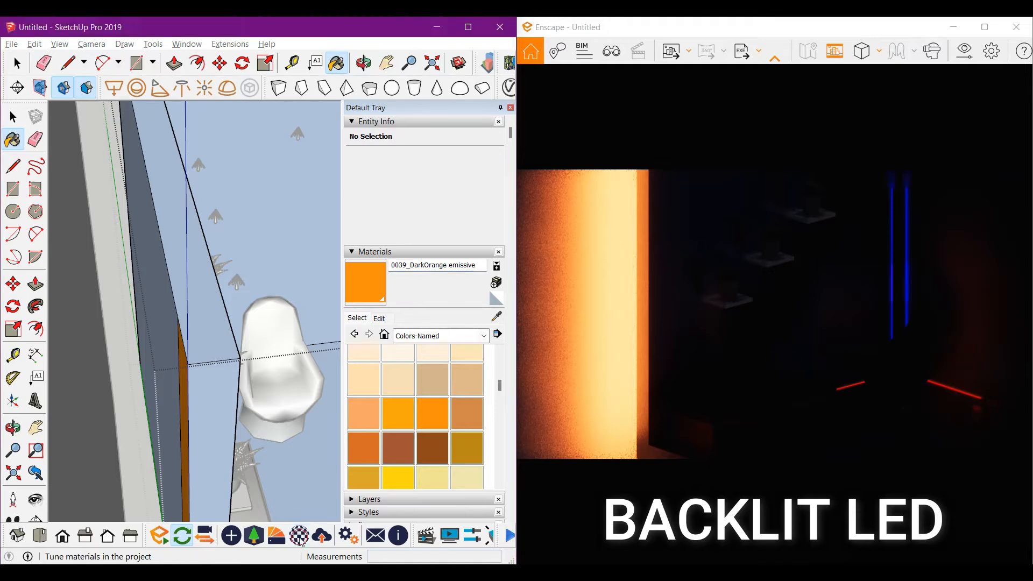
Set the self-illumination luminance of the 0039_DarkOrange emissive material to 183 cd/m².
left_click(299, 536)
left_click_drag(337, 138, 310, 133)
left_click(403, 30)
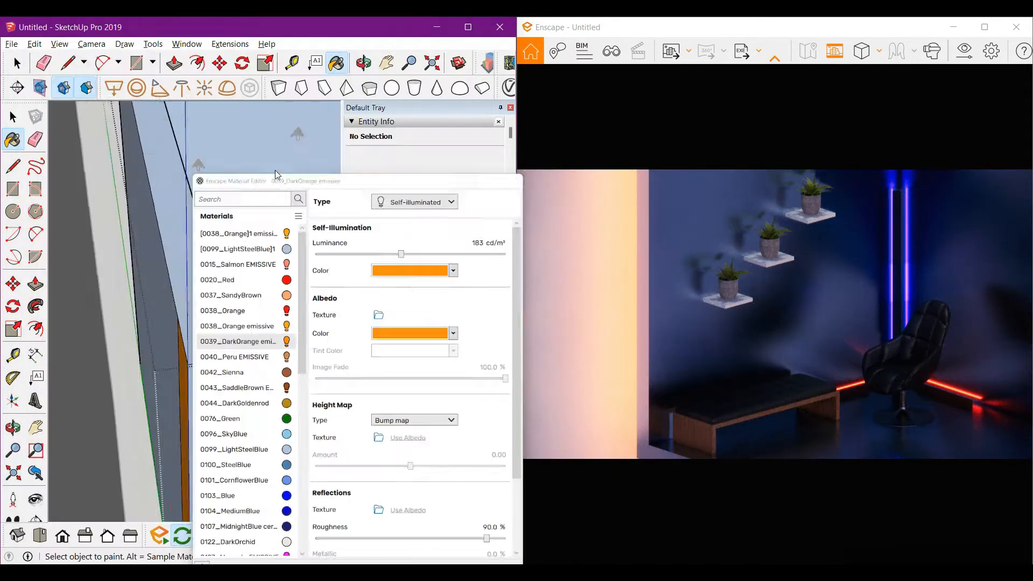
Set the roughness of the wall material [0099_LightSteelBlue]1 to 60.2% in the Enscape material settings.
scroll(112, 189, "down", 10)
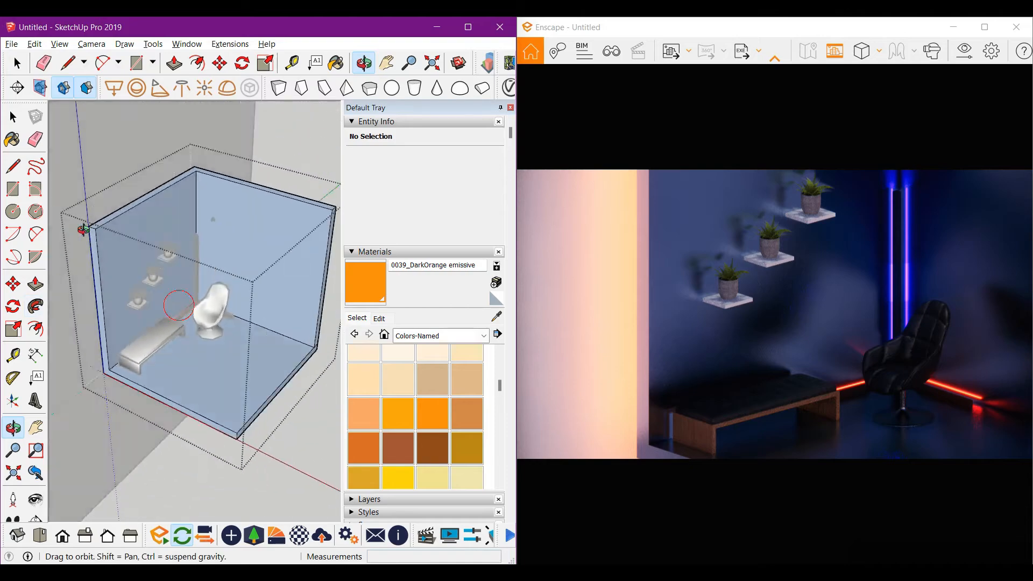
left_click(299, 535)
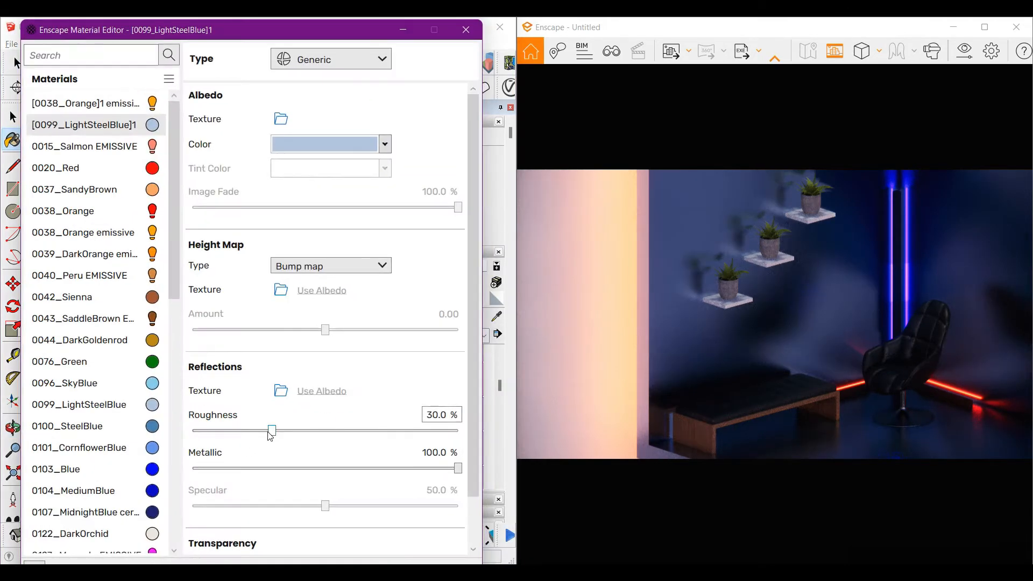
left_click_drag(308, 436, 359, 446)
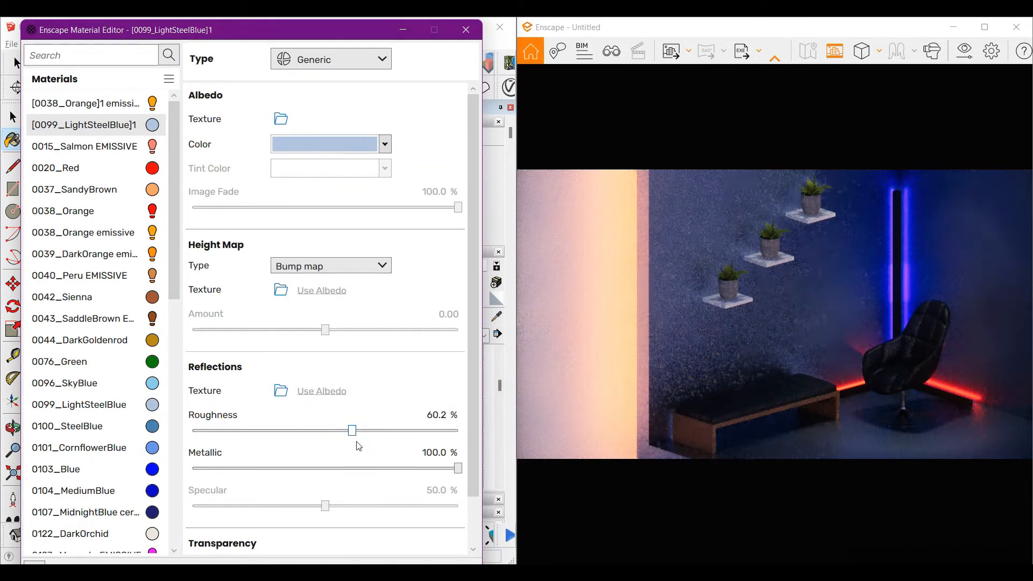
scroll(361, 445, "down", 1)
left_click(403, 29)
Move the two lower potted plants closer to the wall in the top view.
scroll(206, 474, "down", 3)
key("space")
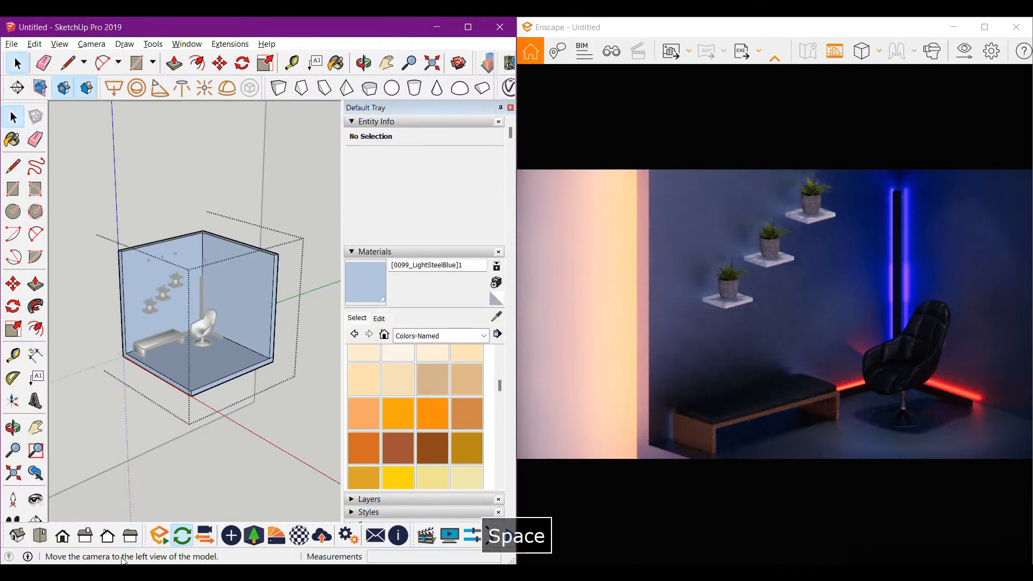
key("alt+1")
scroll(149, 389, "up", 7)
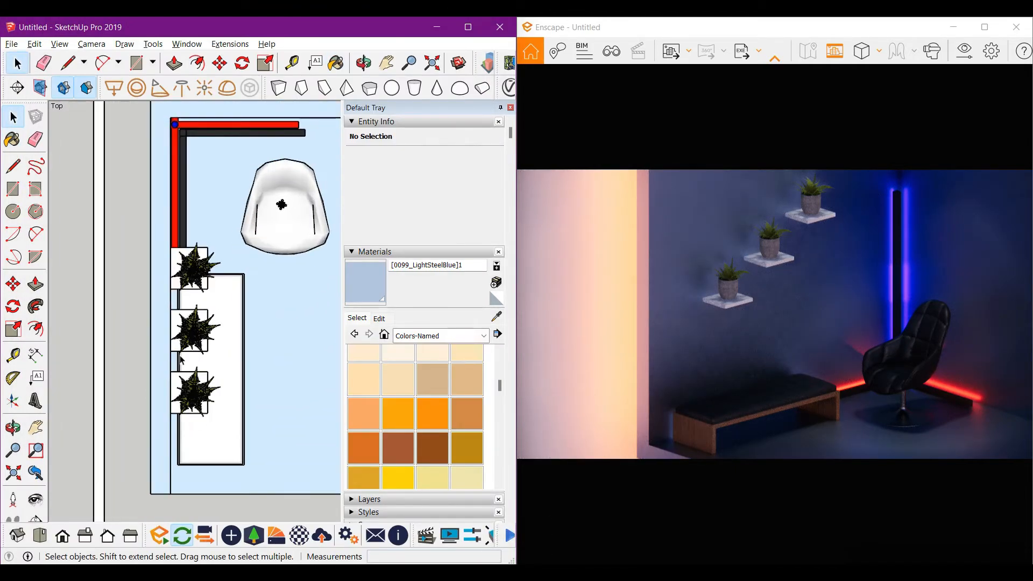
left_click(202, 293)
left_click(206, 434, "ctrl")
scroll(153, 392, "up", 4)
mouse_move(151, 392)
middle_mouse_down("shift")
mouse_move(138, 346)
mouse_move(157, 333)
middle_mouse_up("shift")
key("m")
left_click(157, 387)
left_click(138, 388)
key("space")
scroll(158, 364, "up", 4)
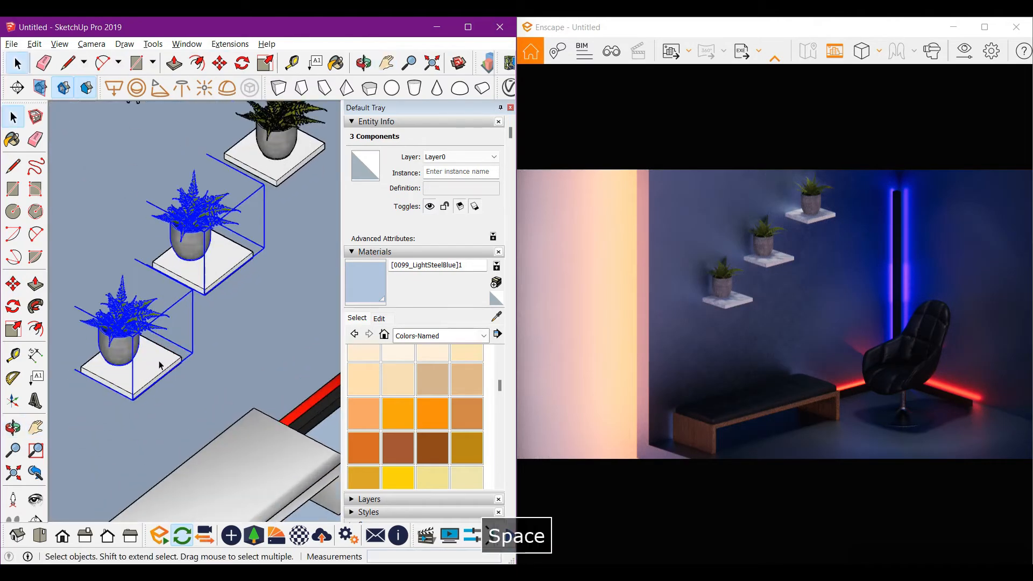
Open the lowest plant shelf and push its front face back toward the wall by about 3 7/16".
key("Escape")
double_click(158, 368)
key("f")
key("p")
middle_click_drag(158, 373, 167, 361, "shift")
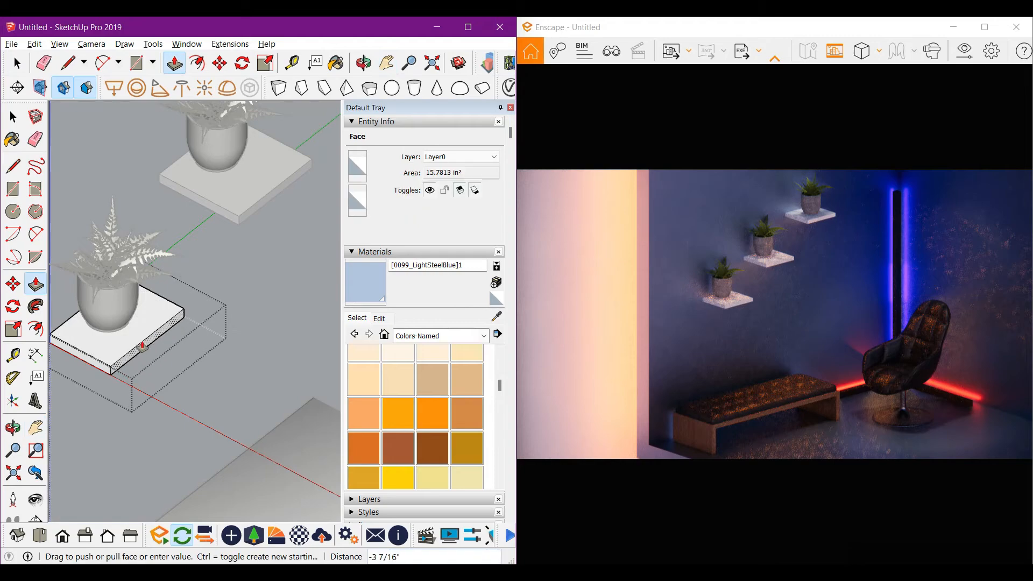
left_click(140, 346)
mouse_move(183, 274)
middle_mouse_down("shift")
mouse_move(157, 305)
mouse_move(212, 240)
middle_mouse_up("shift")
key("Escape")
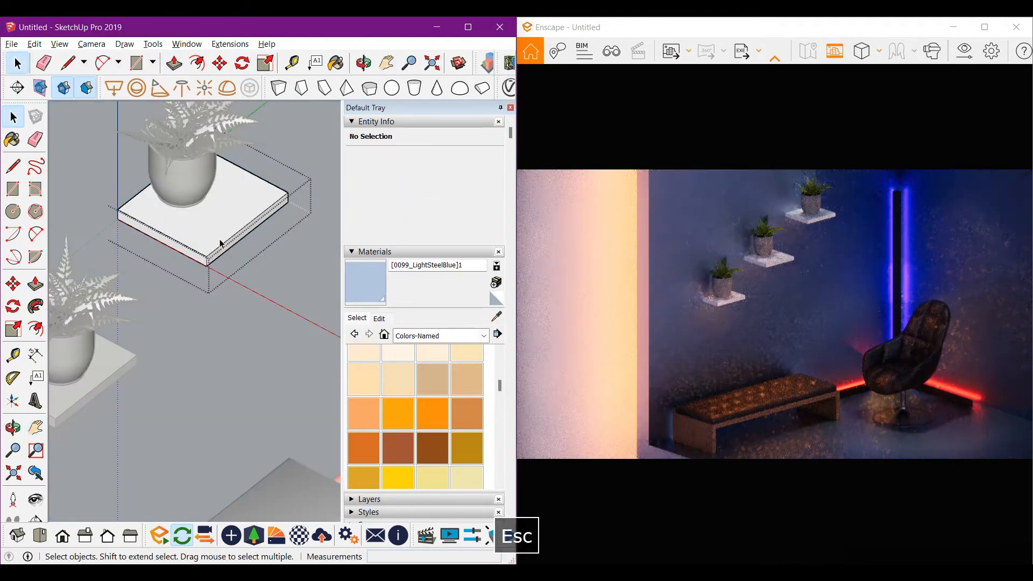
Shorten the middle and highest plant shelves by pushing their front faces back toward the wall.
left_click(122, 375)
scroll(150, 352, "down", 1)
middle_click_drag(266, 136, 183, 284, "shift")
key("Escape")
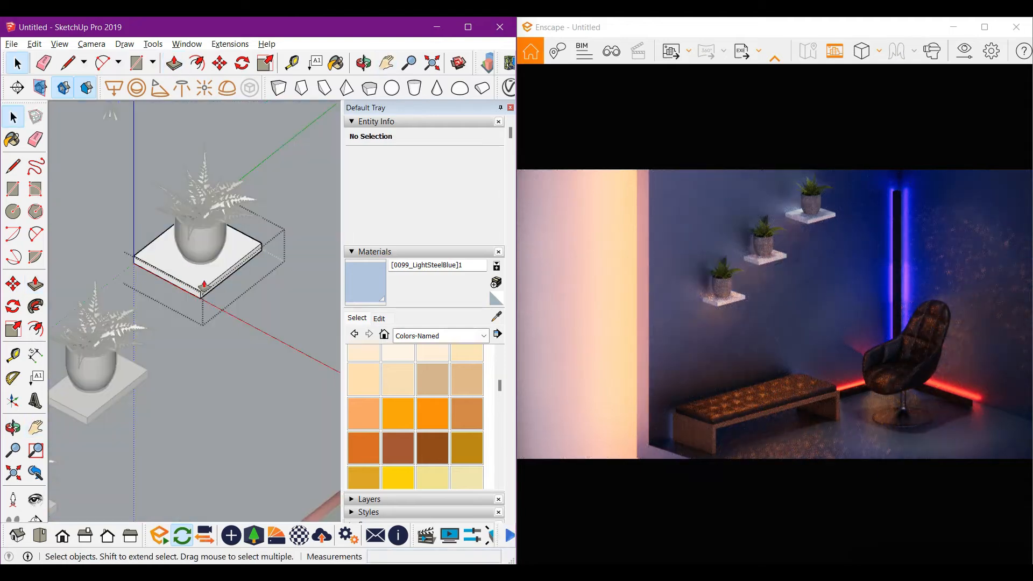
left_click(147, 381)
scroll(164, 331, "down", 3)
key("Escape")
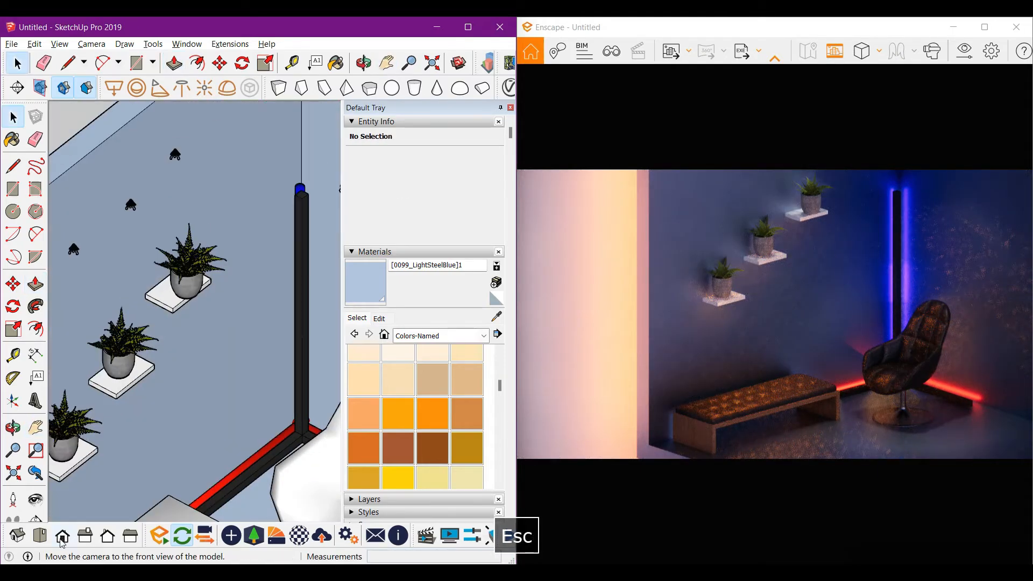
Move the highest potted plant 3 1/2" toward the wall in the top view.
left_click(39, 536)
scroll(190, 361, "down", 1)
middle_click_drag(186, 356, 213, 356, "shift")
key("space")
left_click(169, 319)
scroll(139, 287, "up", 3)
key("m")
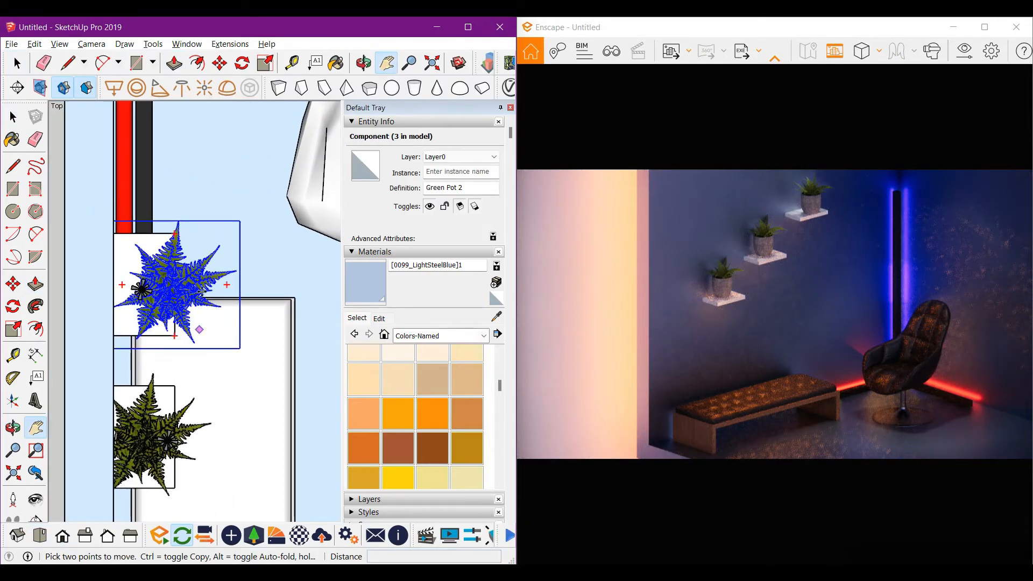
left_click(226, 210)
left_click(198, 211)
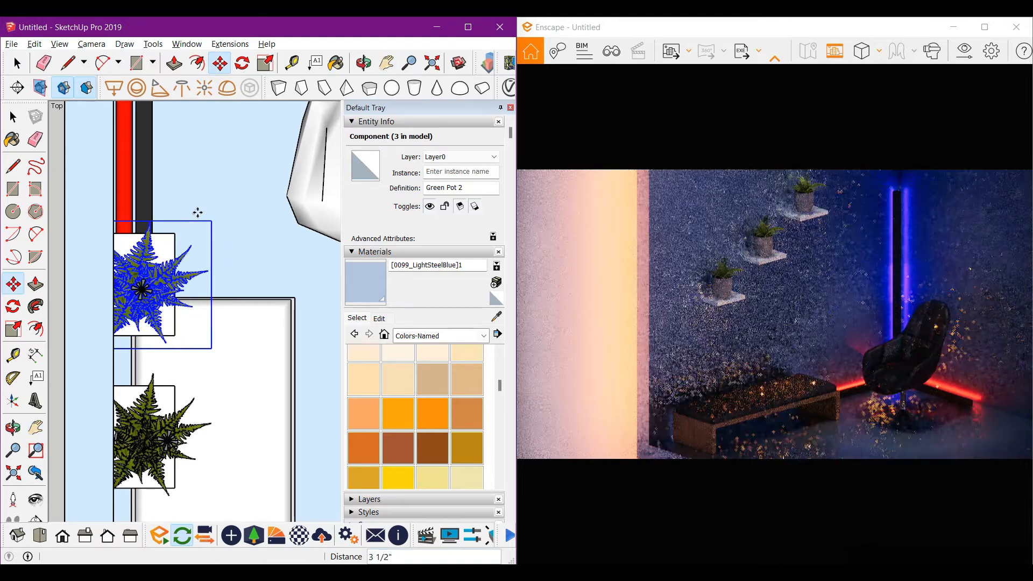
key("space")
left_click(199, 216)
Set the luminous intensity of the spot light above the chair to 52 cd.
scroll(199, 220, "down", 2)
scroll(200, 222, "down", 4)
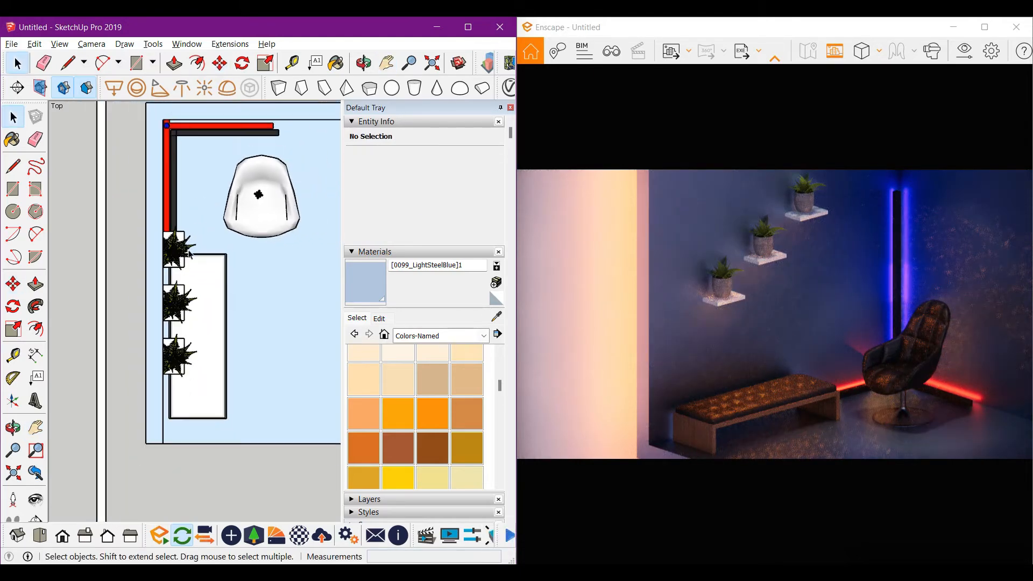
middle_click_drag(252, 220, 174, 297, "shift")
left_click(233, 293)
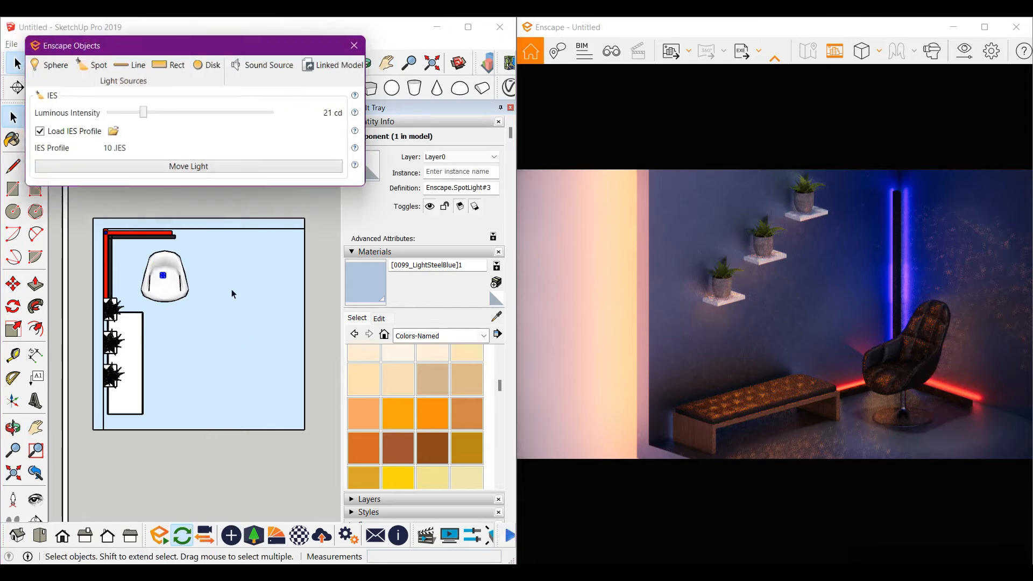
left_click_drag(141, 114, 157, 115)
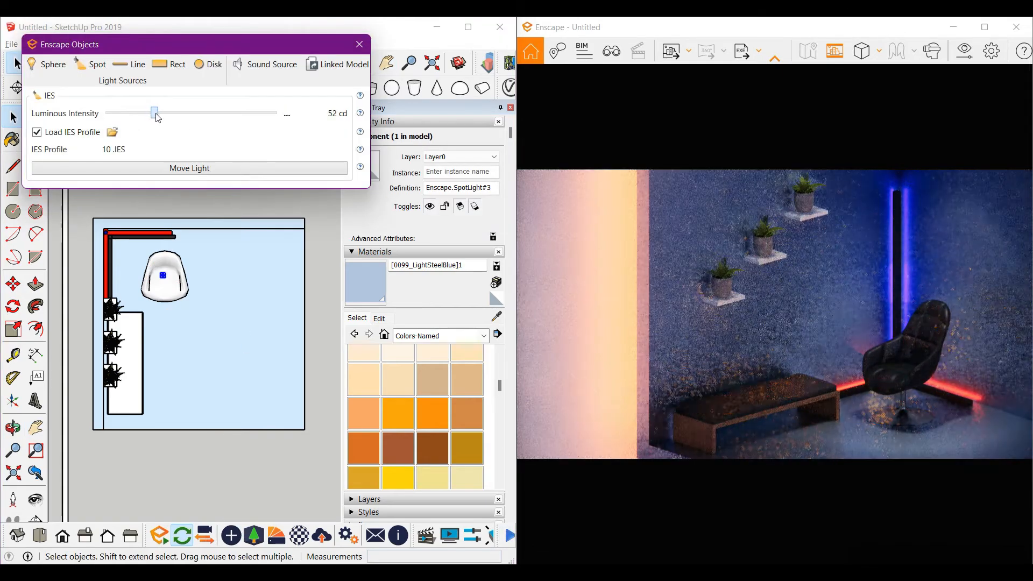
left_click(359, 44)
scroll(215, 307, "down", 3)
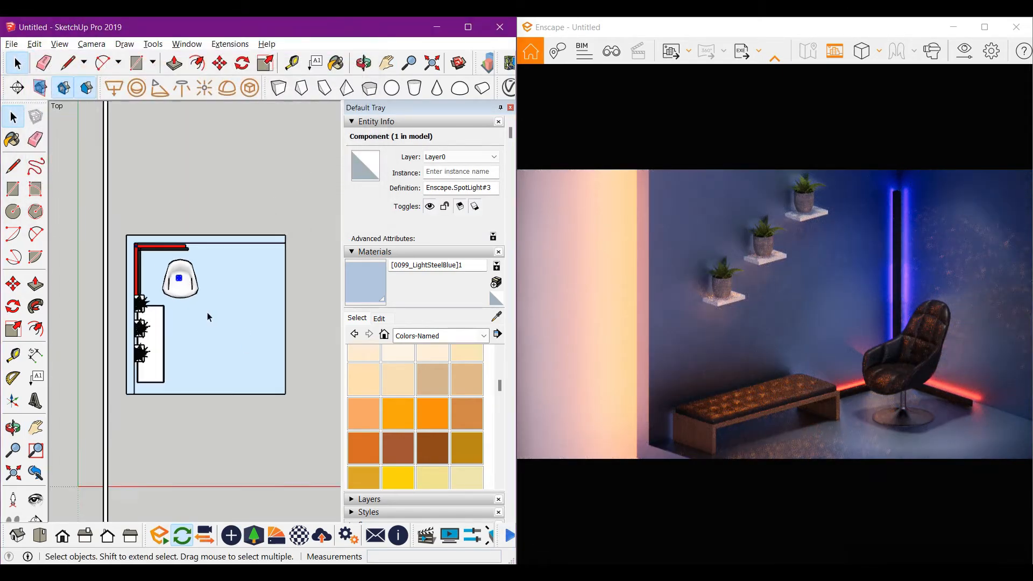
left_click(218, 191)
Set the time of day in the Enscape preview to 05:44 for a night scene.
middle_click_drag(218, 350, 185, 285)
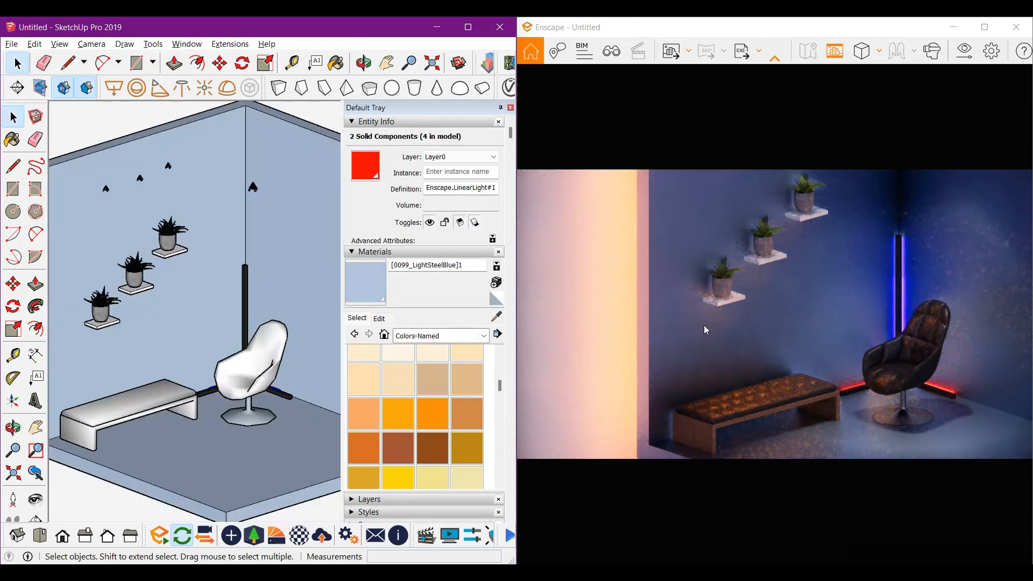
left_click(865, 286)
right_click_drag(840, 280, 807, 279, "shift")
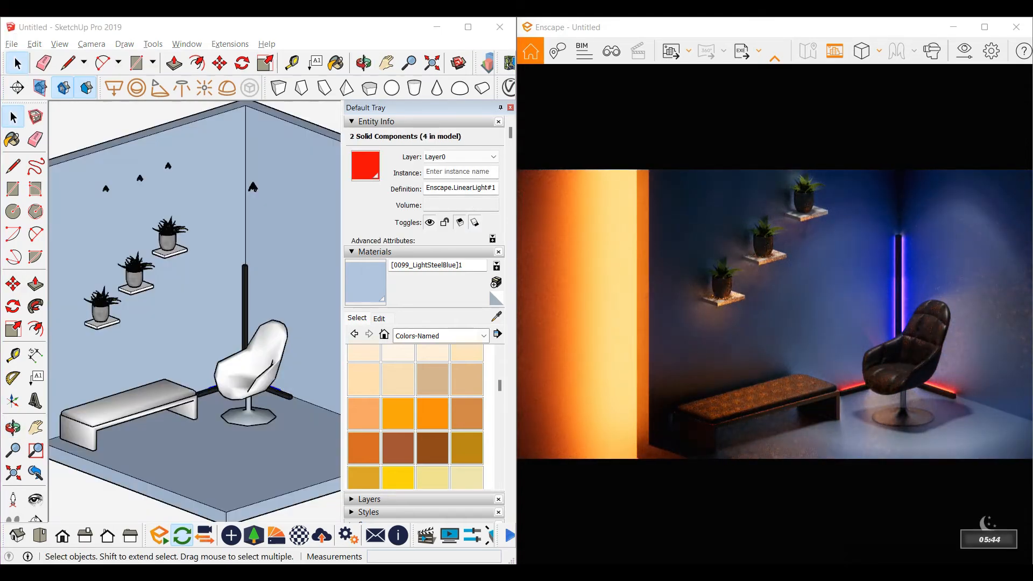
Set the luminous intensity of the spot lights above the plants to 96 cd.
left_click(168, 166)
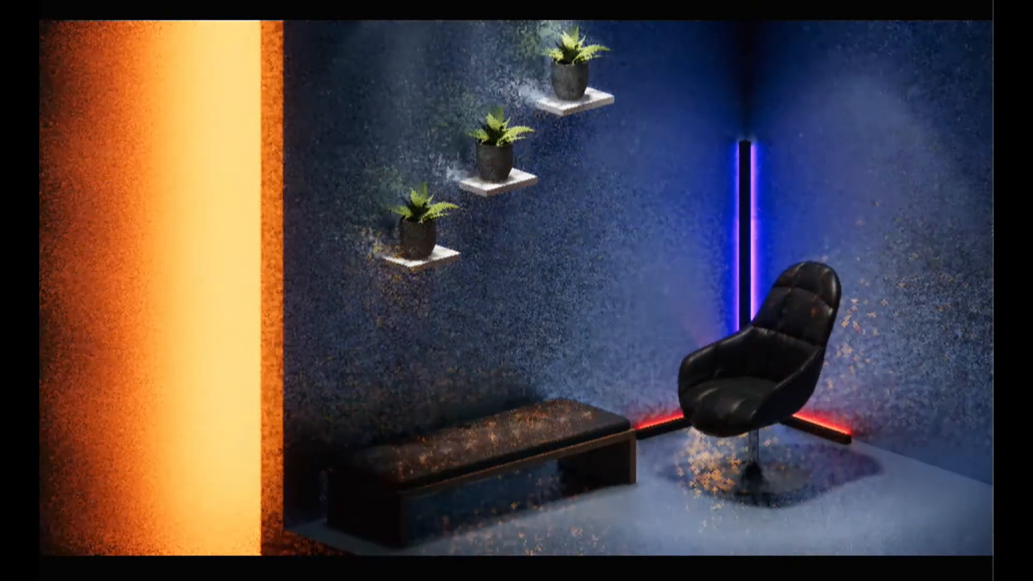
left_click(639, 47)
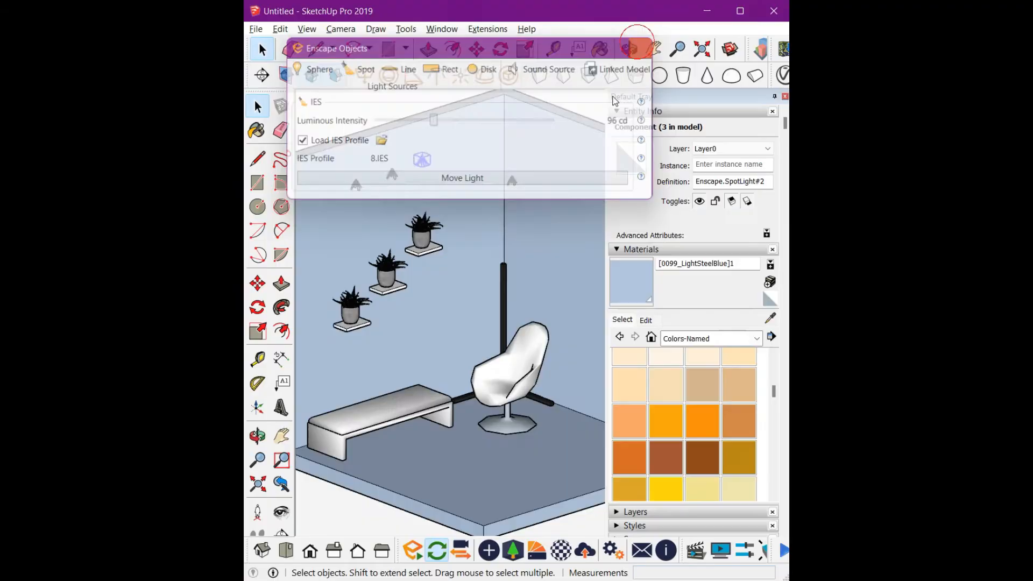
In the front view, create filled, centred 3D text reading GAMING STUDIO in ISOCPEUR, 6" high and extruded 2".
scroll(452, 274, "down", 4)
left_click(478, 162)
middle_click_drag(439, 300, 461, 300)
left_click(334, 550)
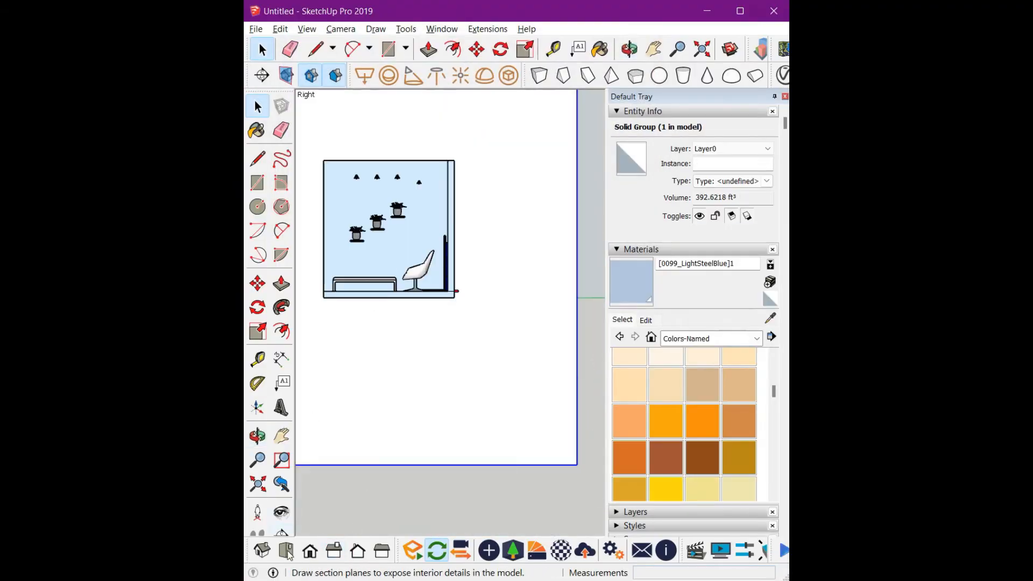
left_click(310, 550)
left_click(525, 341)
middle_click_drag(411, 474, 402, 534, "shift")
left_click(281, 408)
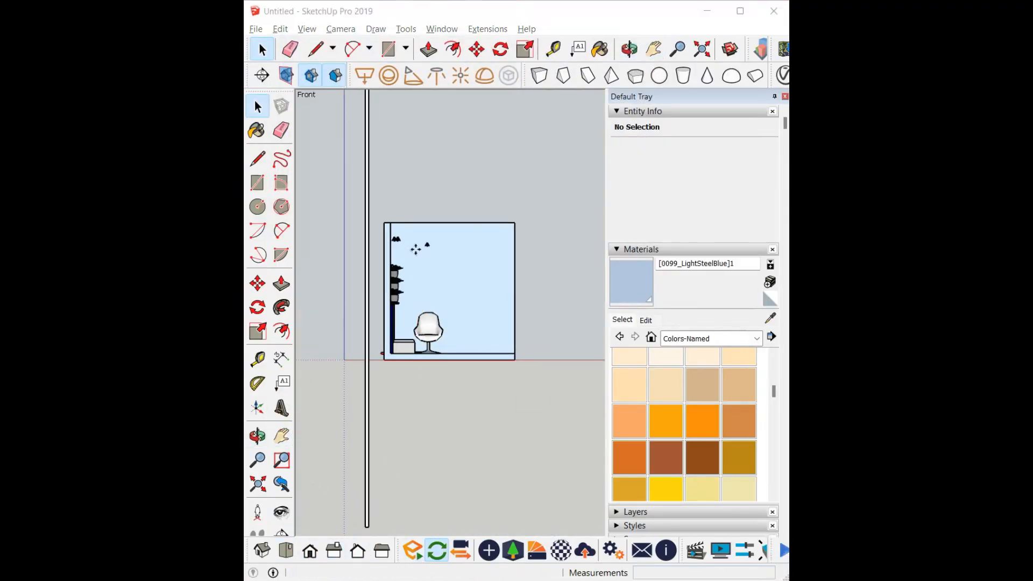
left_click(596, 258)
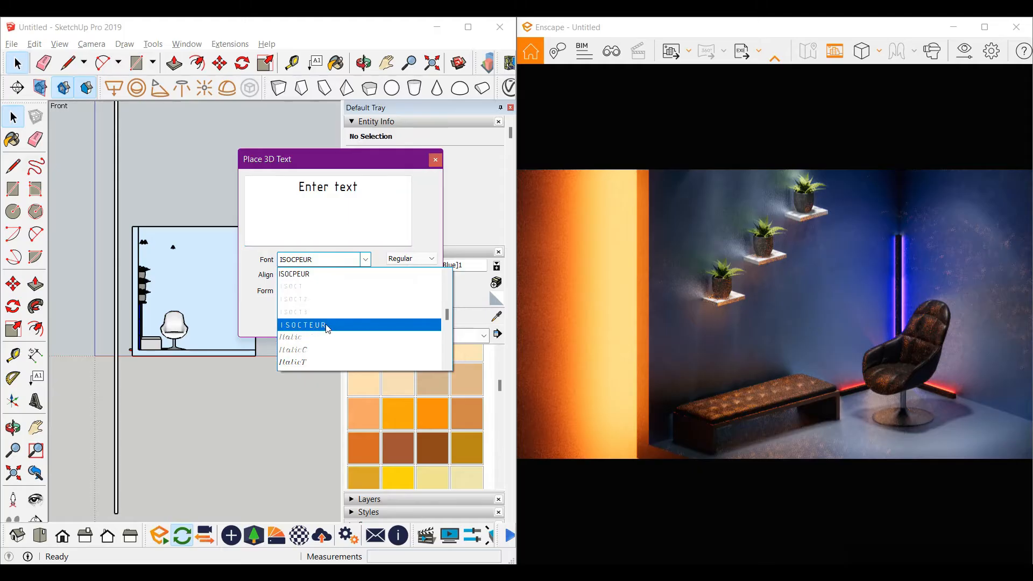
left_click(332, 245)
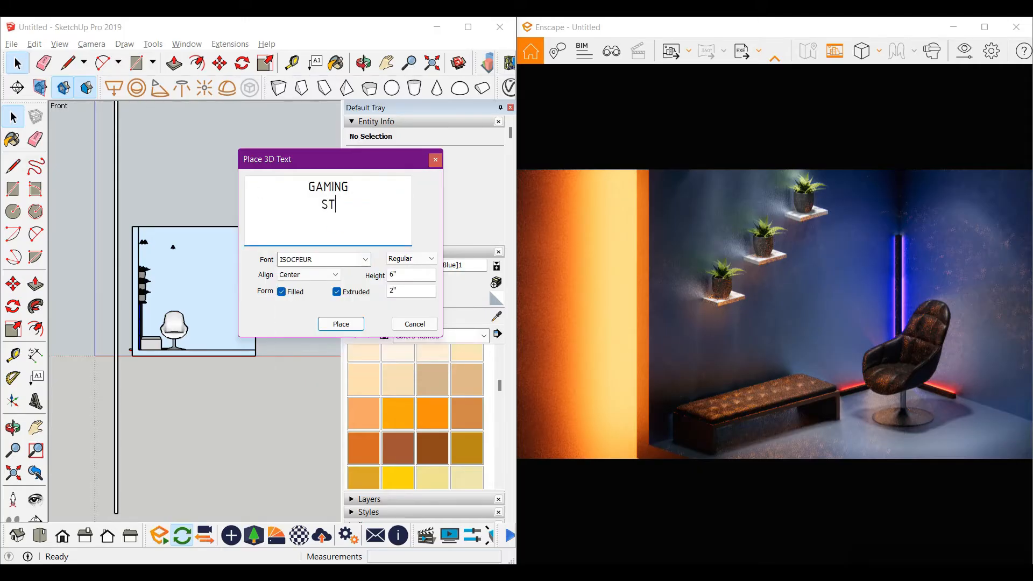
left_click(342, 324)
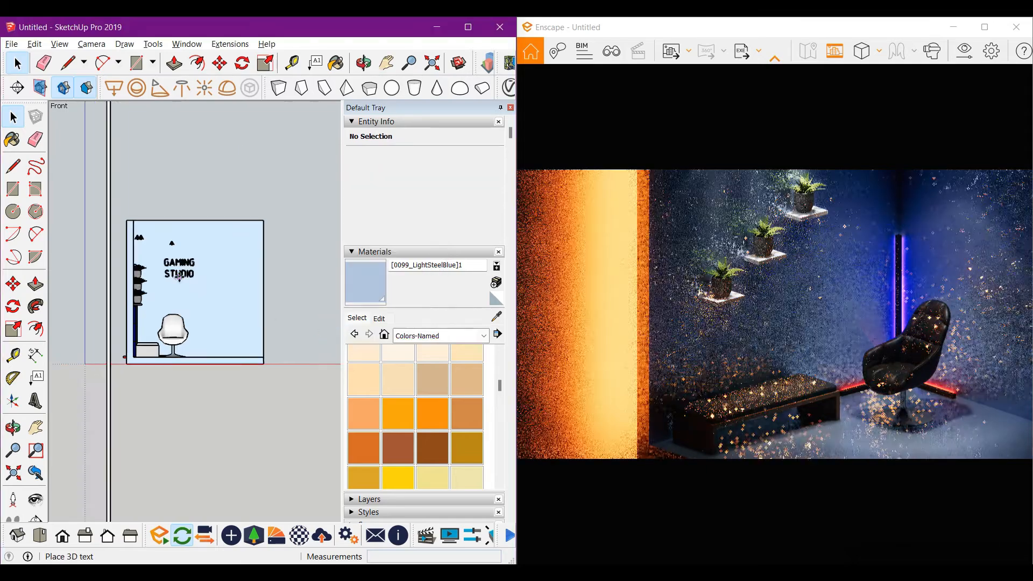
Place the GAMING STUDIO text on the back wall above the chair.
scroll(180, 280, "up", 3)
left_click(180, 293)
key("space")
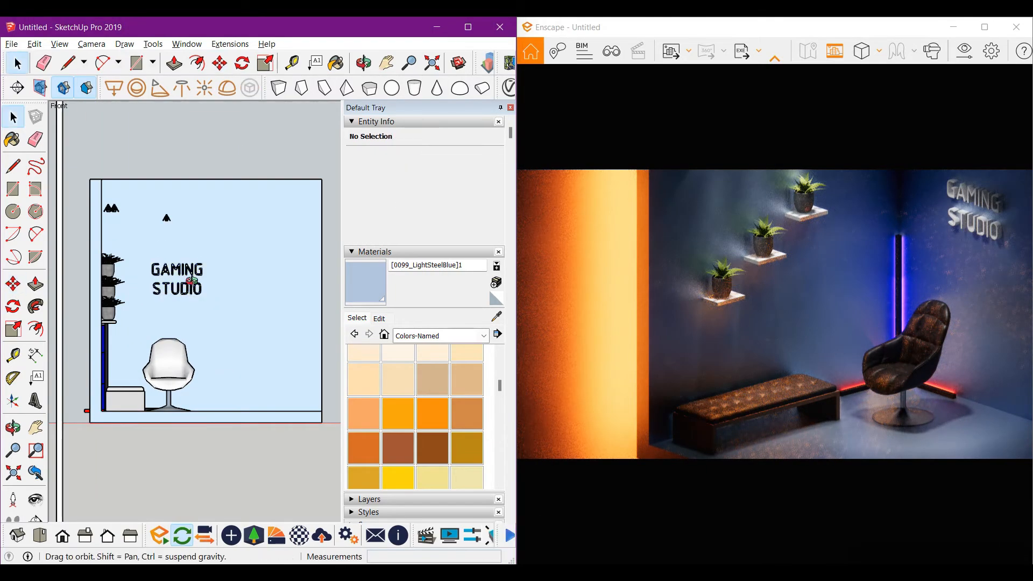
Try to scale the depth of the GAMING STUDIO text from its front face.
middle_click_drag(191, 281, 62, 359)
scroll(226, 258, "up", 2)
middle_click_drag(253, 253, 236, 256)
scroll(237, 254, "up", 2)
key("space")
left_click(233, 254)
scroll(237, 250, "up", 2)
key("s")
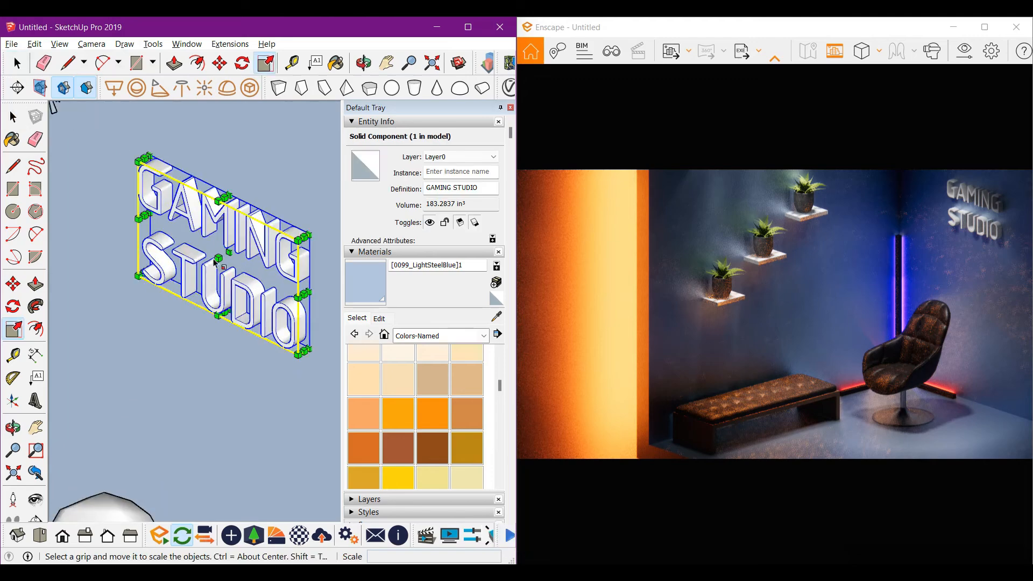
scroll(219, 257, "up", 4)
key("Escape")
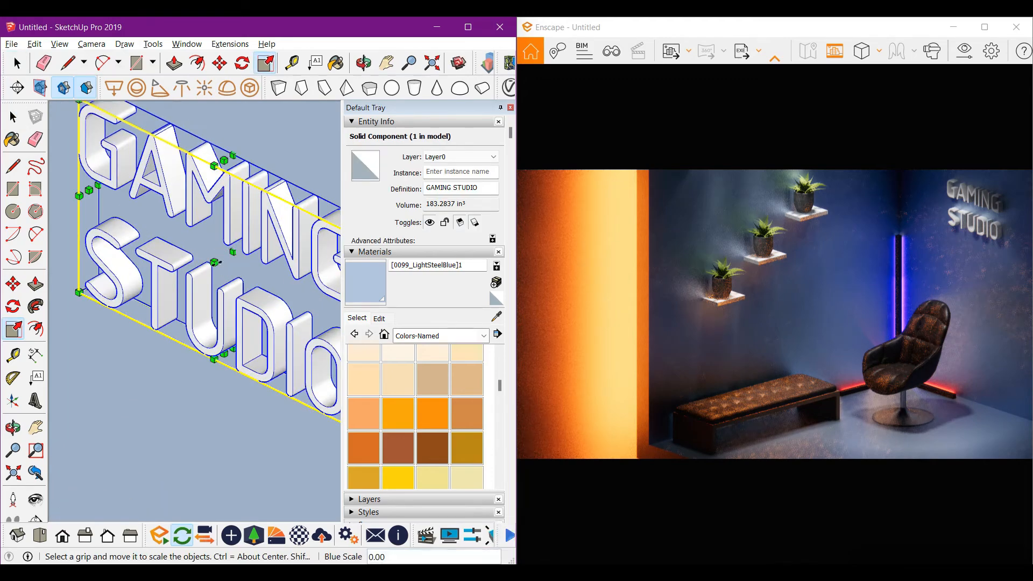
left_click_drag(215, 262, 237, 252)
key("space")
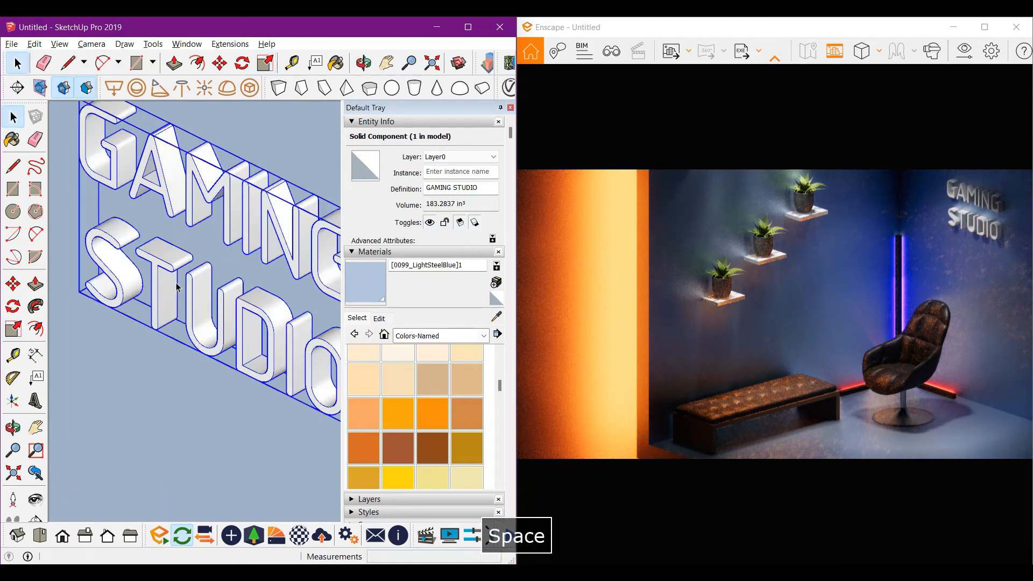
Scale the GAMING STUDIO text along its depth so the letters stand out less from the wall.
scroll(230, 265, "down", 2)
middle_click_drag(231, 263, 188, 348, "shift")
scroll(220, 271, "up", 2)
key("s")
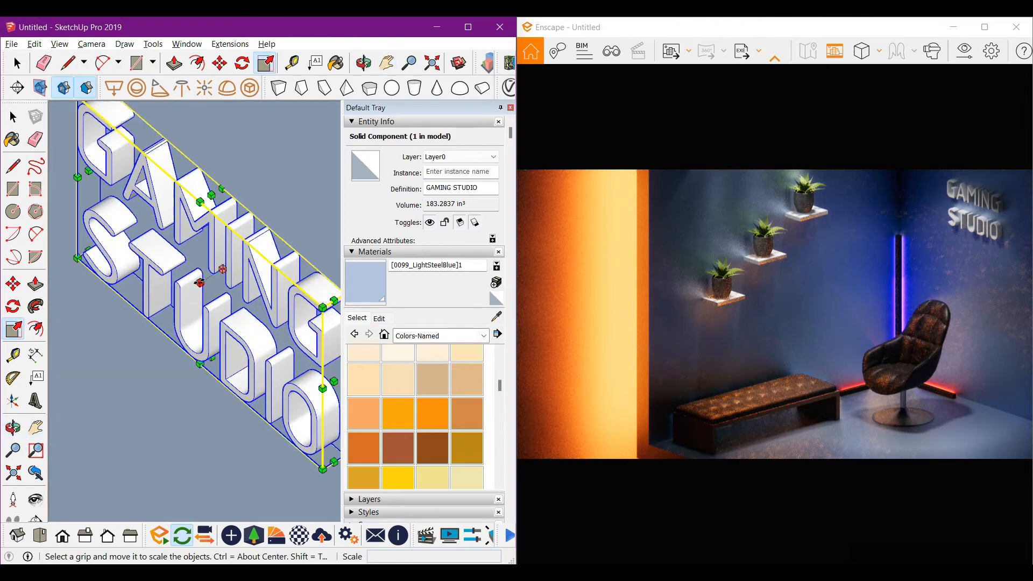
key("space")
scroll(202, 281, "down", 2)
middle_click_drag(215, 269, 227, 264, "shift")
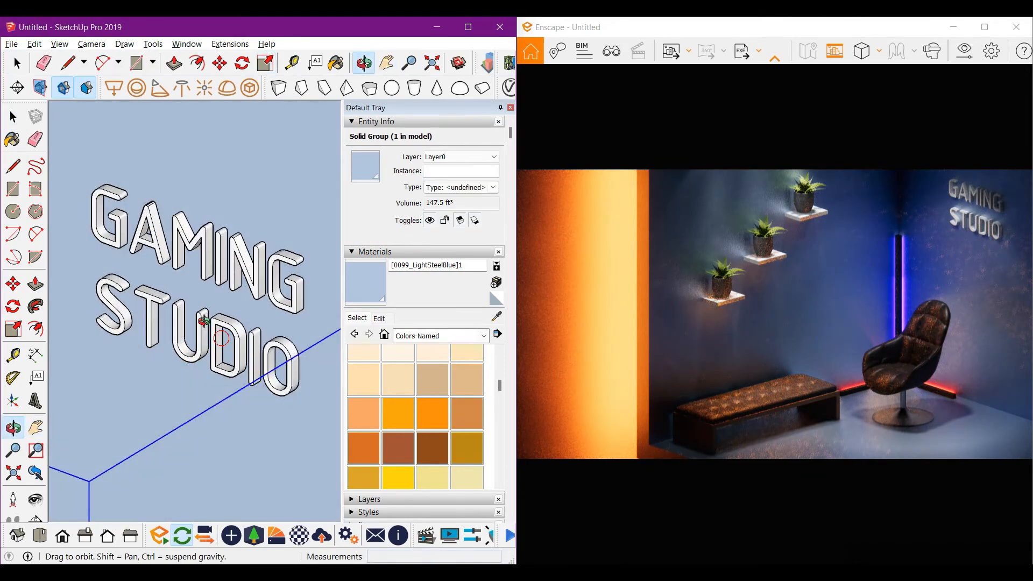
Open the GAMING STUDIO text component for editing at the letter G.
key("space")
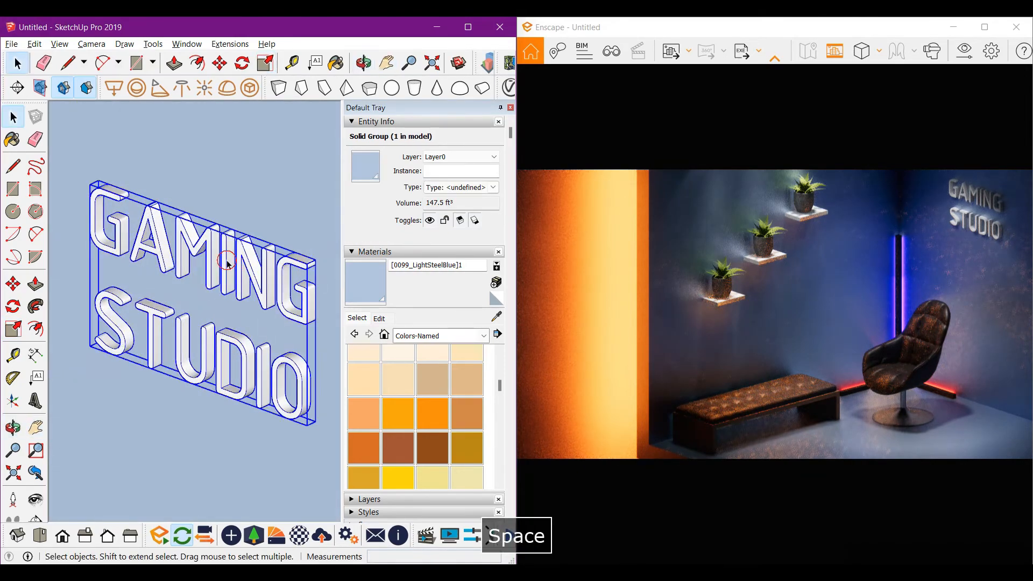
double_click(227, 264)
scroll(99, 237, "up", 2)
middle_click_drag(100, 237, 254, 258, "shift")
scroll(164, 232, "up", 4)
scroll(254, 259, "up", 2)
Try to offset the front face of the letter G inward by about 3/16".
key("f")
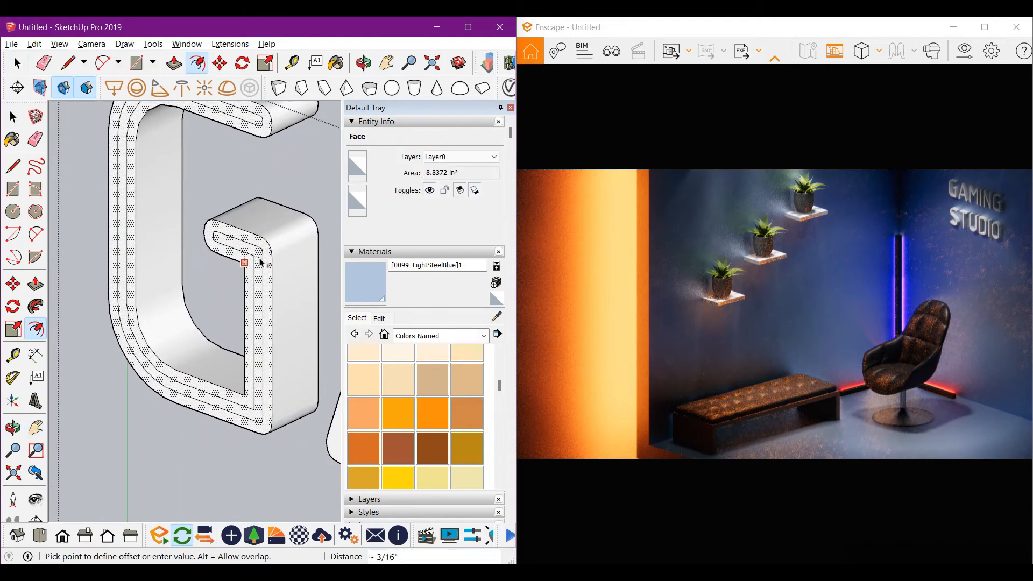
left_click(260, 262)
key("ctrl+z")
Try to paint the whole GAMING STUDIO text with 0127_Magenta.
scroll(427, 388, "down", 8)
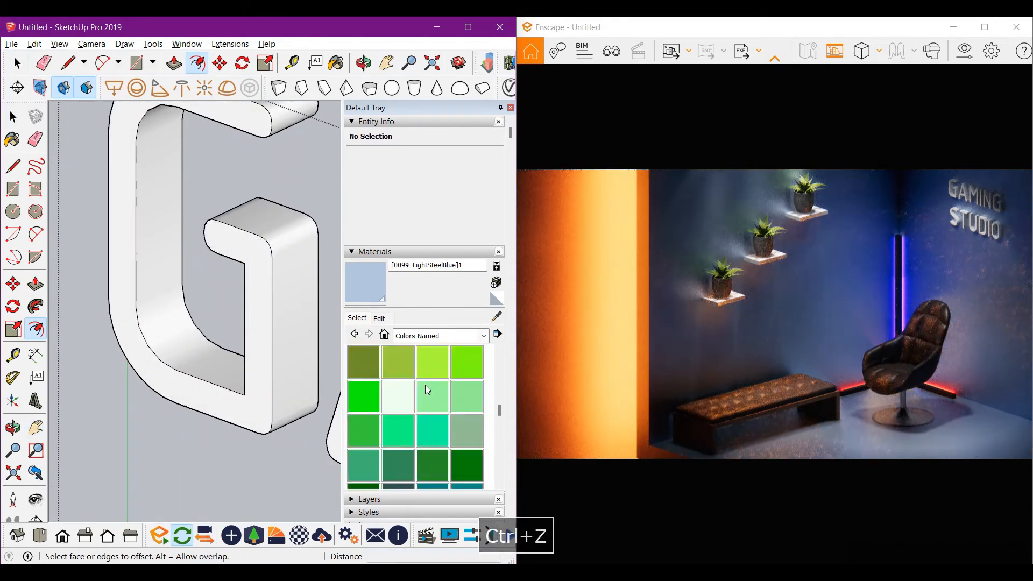
left_click(432, 464)
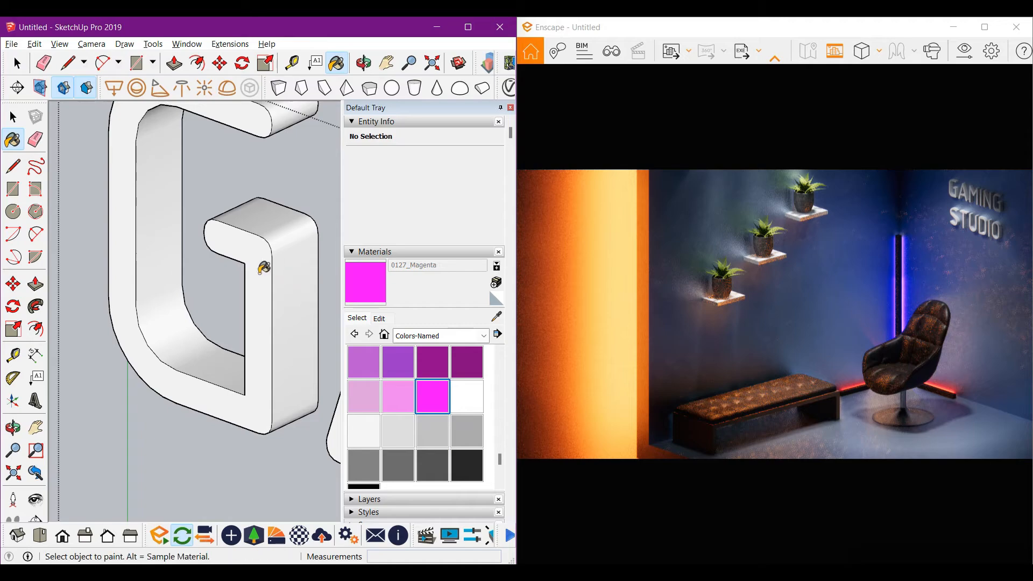
scroll(226, 262, "down", 2)
key("space")
key("Escape")
left_click(378, 273)
left_click(262, 286)
scroll(242, 333, "down", 3)
middle_click_drag(237, 350, 151, 227, "shift")
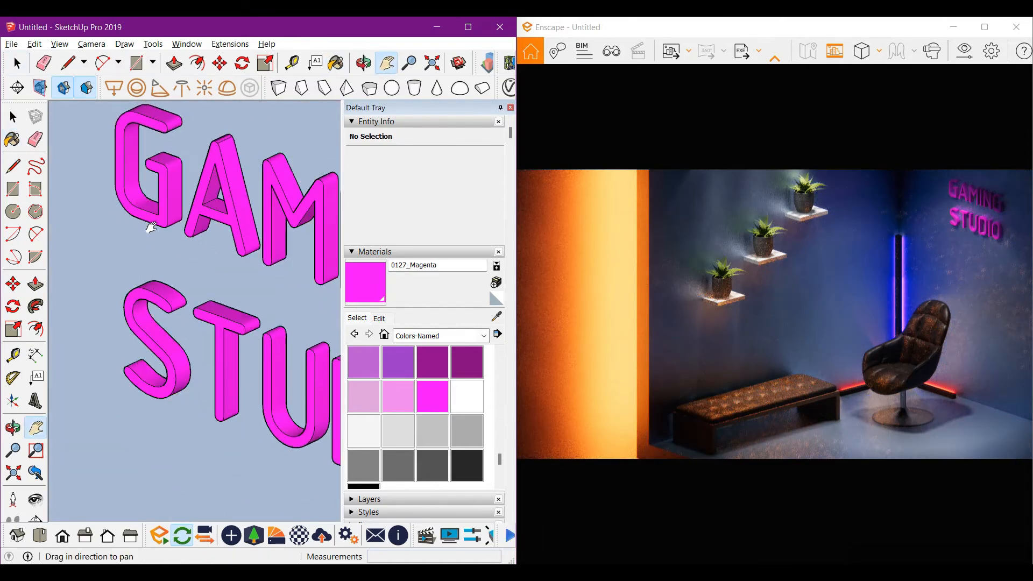
middle_click_drag(207, 289, 168, 300, "shift")
scroll(171, 300, "down", 2)
key("ctrl+z")
Open the GAMING STUDIO text component for editing and show it in the front view.
key("space")
double_click(288, 301)
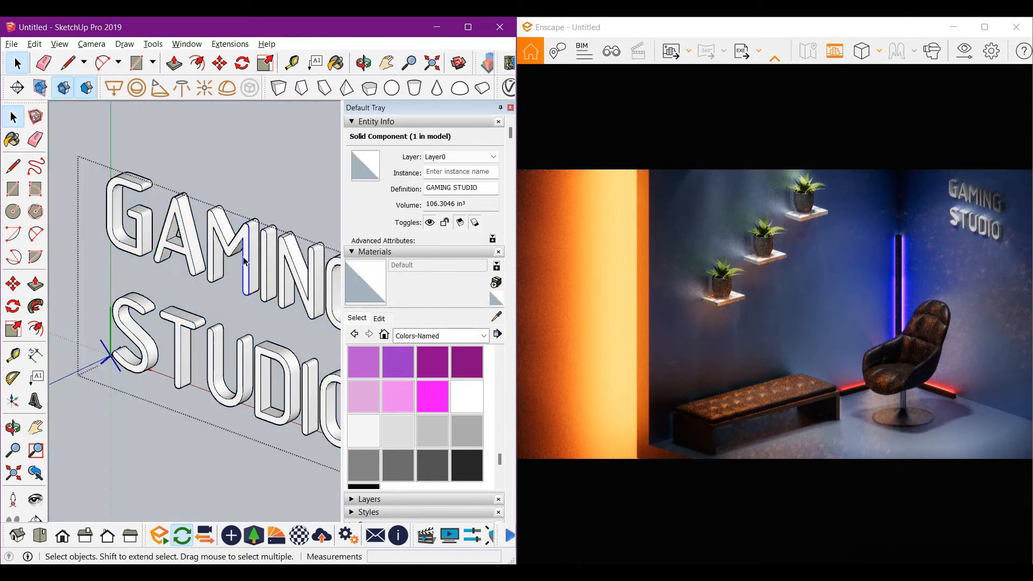
scroll(240, 260, "down", 5)
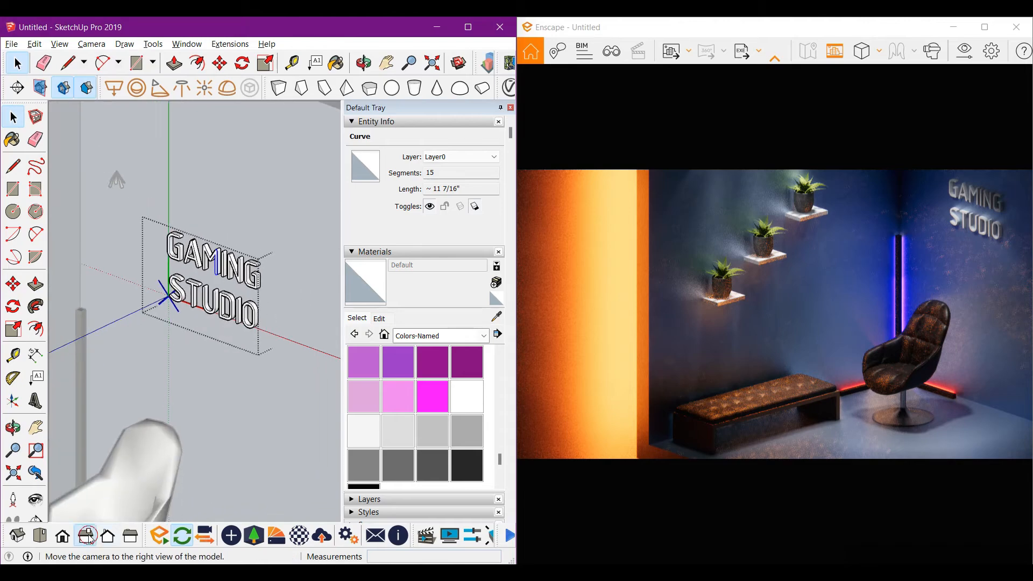
left_click(88, 536)
left_click(62, 536)
key("Escape")
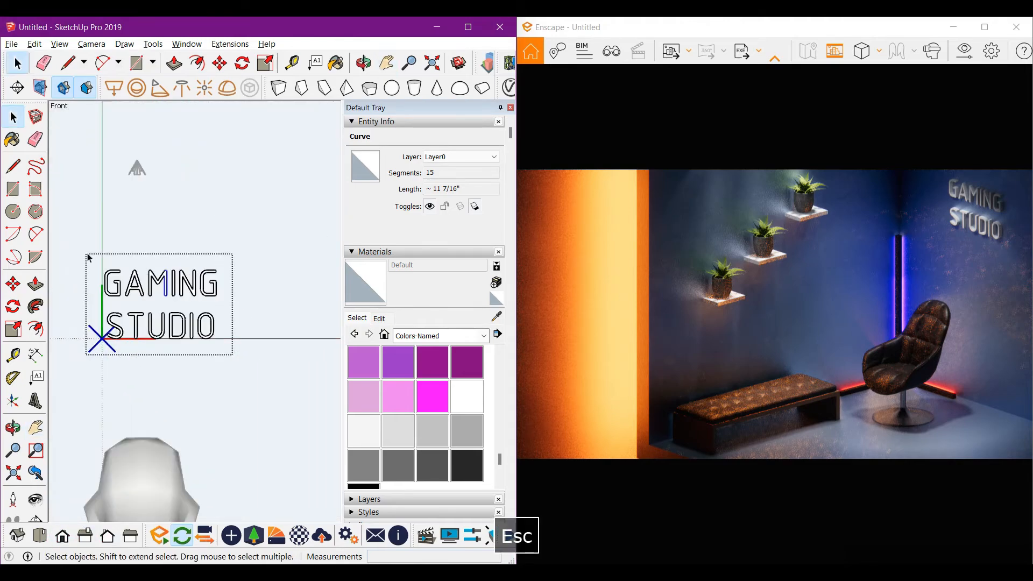
Paint the GAMING letters with 0127_Magenta and rename the material 0127_Magenta EMISSIVE1.
left_click(433, 397)
scroll(217, 289, "up", 2)
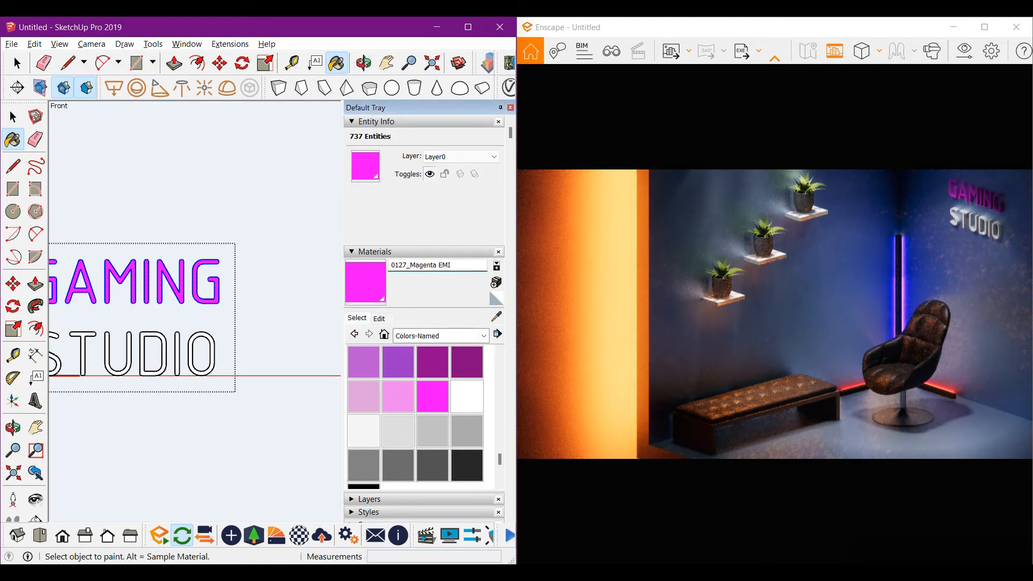
key("Return")
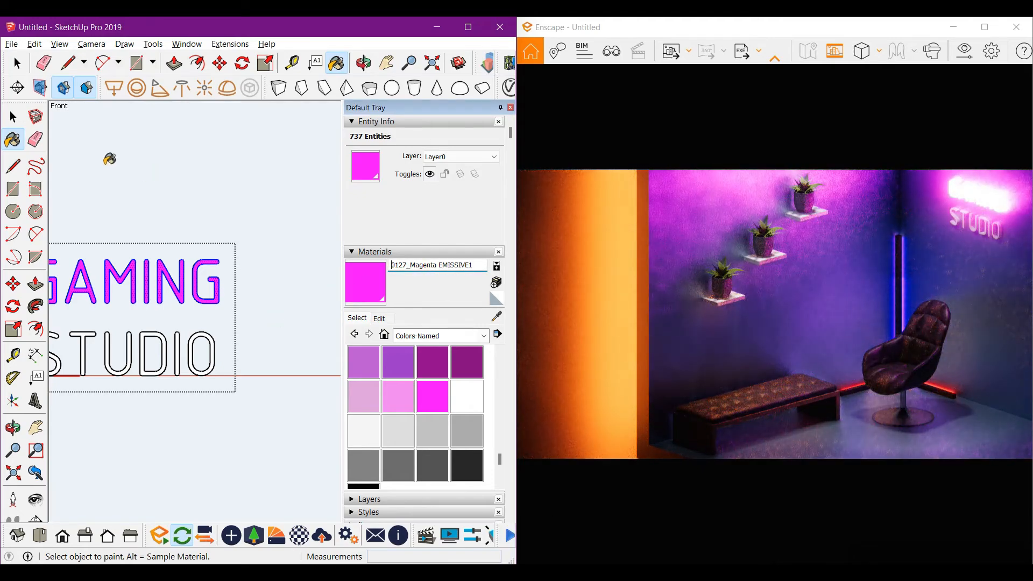
Offset the front face of the first letter G inward about 1/4" and paint the inner strip 0128_White.
key("space")
scroll(252, 183, "down", 1)
middle_click_drag(250, 221, 215, 242)
scroll(161, 215, "up", 3)
middle_click_drag(162, 215, 123, 221, "shift")
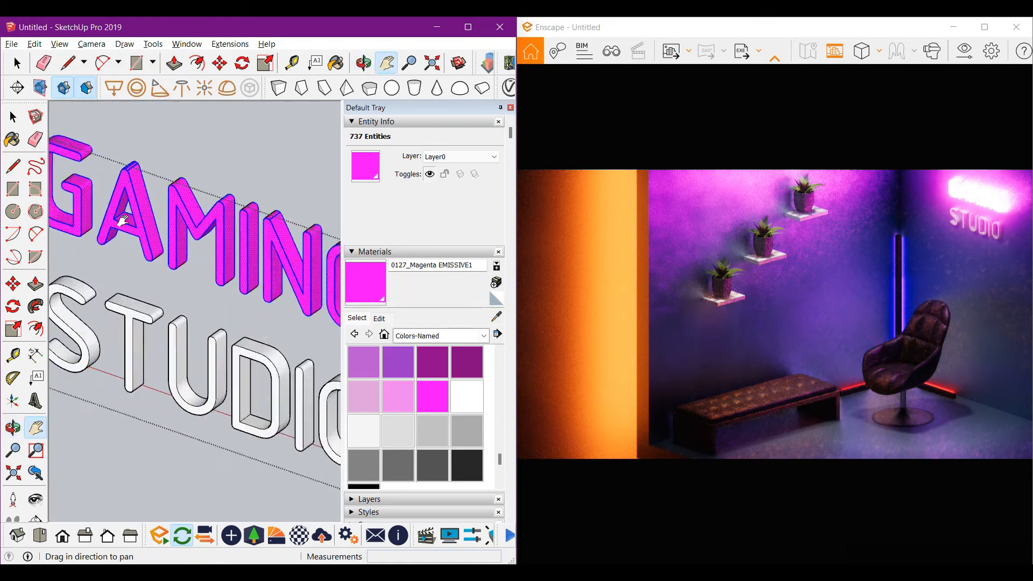
scroll(123, 221, "up", 3)
key("space")
left_click(222, 251)
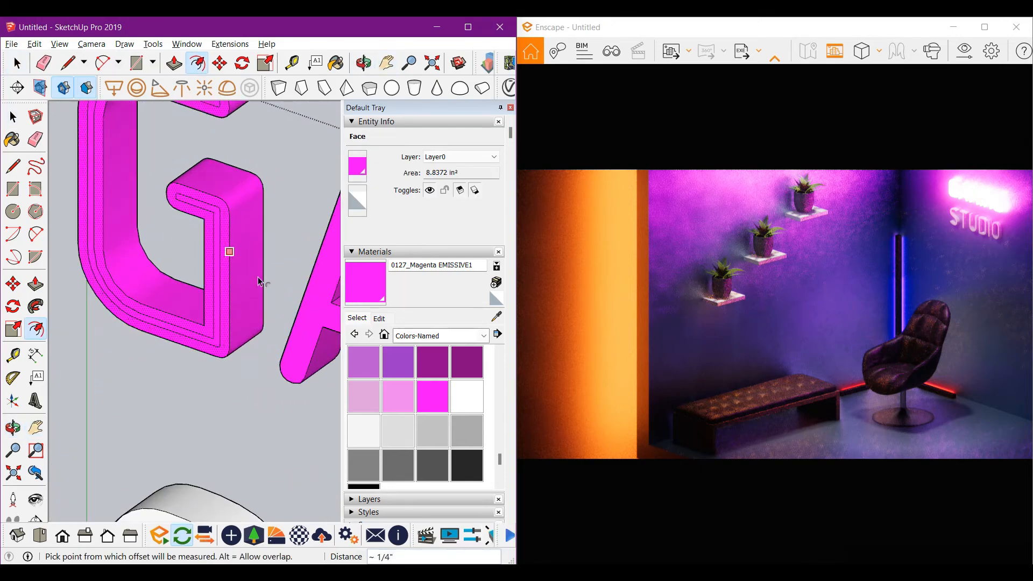
left_click(461, 397)
scroll(220, 251, "up", 2)
left_click(217, 253)
Offset the front face of the letter A inward about 1/8" and paint the inner strip 0128_White.
scroll(220, 252, "down", 2)
middle_click_drag(233, 284, 180, 305, "shift")
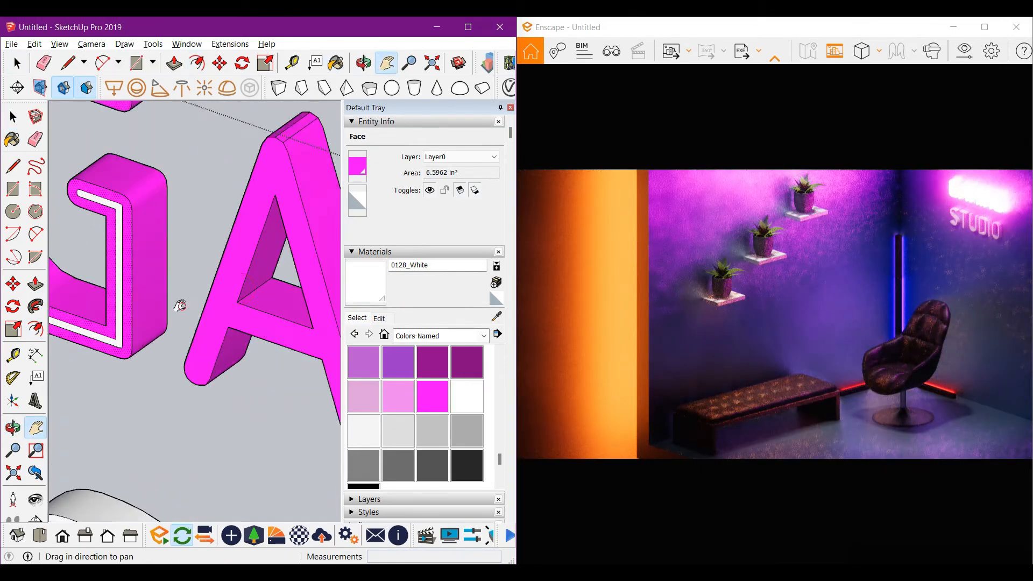
scroll(180, 305, "up", 1)
key("space")
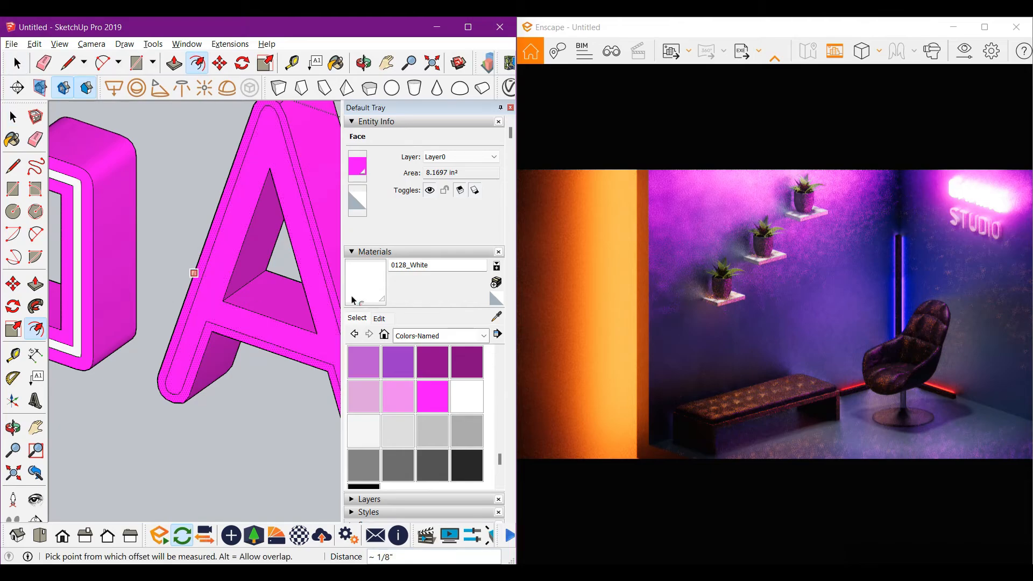
left_click(352, 297)
left_click(303, 335)
Offset the front face of the letter M inward and paint the resulting inner strip 0128_White.
scroll(302, 336, "down", 1)
mouse_move(302, 337)
middle_mouse_down("shift")
mouse_move(201, 286)
mouse_move(127, 284)
middle_mouse_up("shift")
key("space")
left_click(213, 284)
left_click(210, 281)
left_click(356, 293)
left_click(305, 253)
Try to paint the whole front face of the letter I in 0128_White and to offset its outline.
scroll(306, 253, "down", 1)
scroll(212, 296, "up", 2)
middle_click_drag(212, 295, 198, 287, "shift")
key("Escape")
left_click(201, 274)
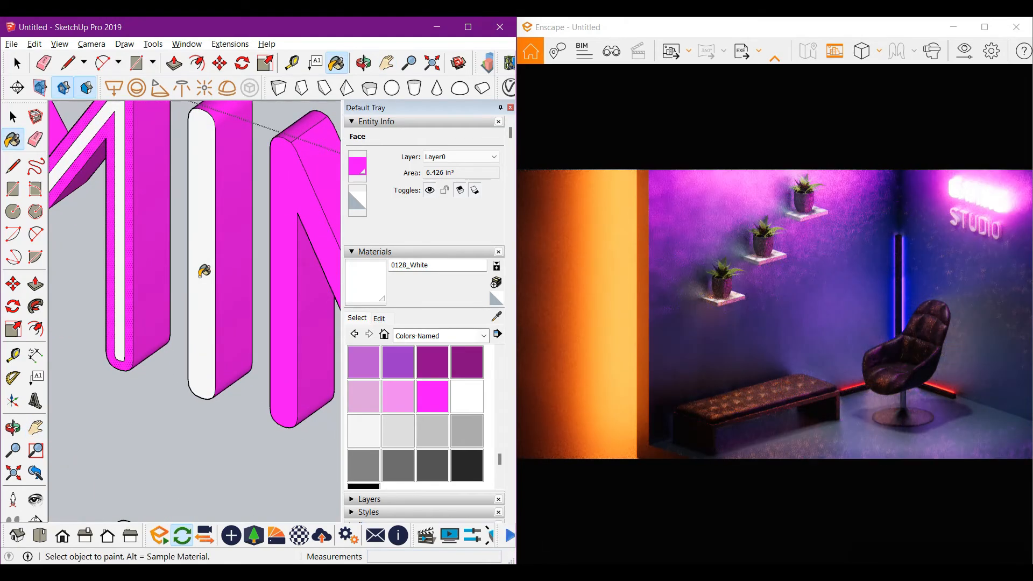
key("ctrl+z")
scroll(199, 275, "up", 1)
key("f")
left_click(200, 276)
key("ctrl+z")
Offset the front face of the letter I inward and paint the inner strip 0128_White.
key("space")
left_click(202, 278)
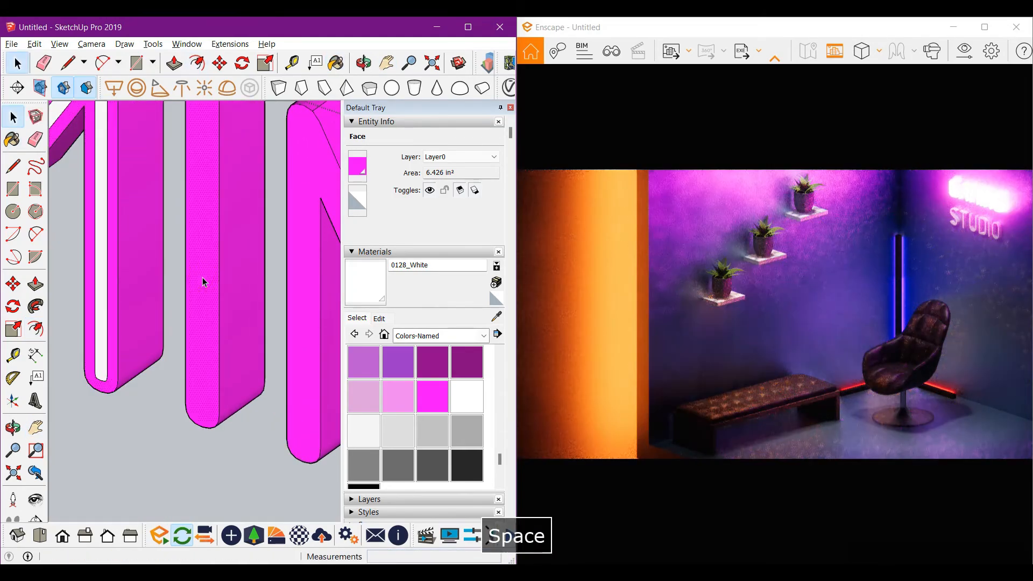
left_click(375, 297)
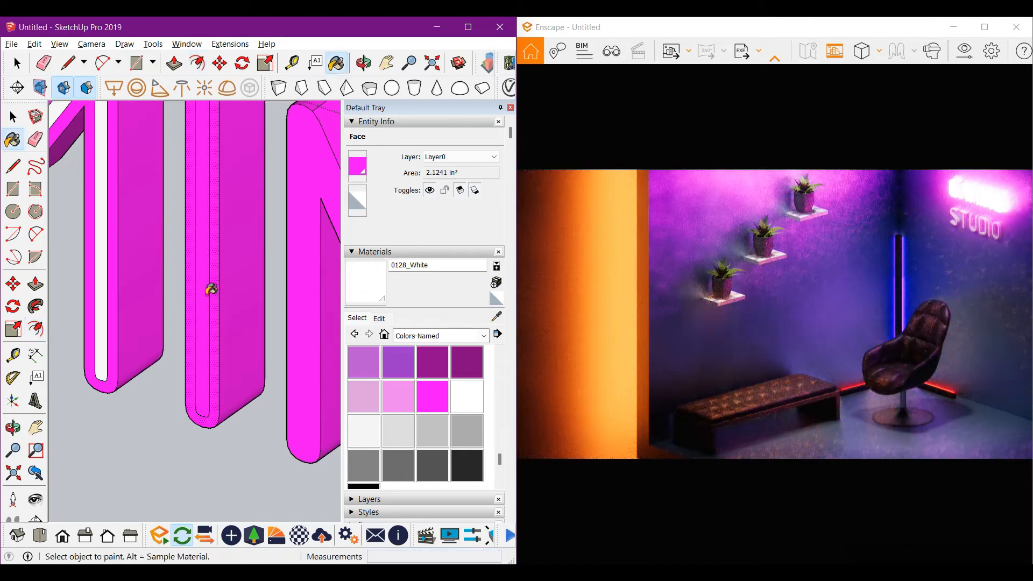
left_click(207, 287)
Offset the front face of the letter N inward about 3/16" and paint the inner strip 0128_White.
scroll(162, 280, "down", 2)
middle_click_drag(148, 279, 29, 236, "shift")
key("space")
key("Escape")
scroll(144, 252, "up", 2)
double_click(145, 250)
key("f")
left_click(158, 249)
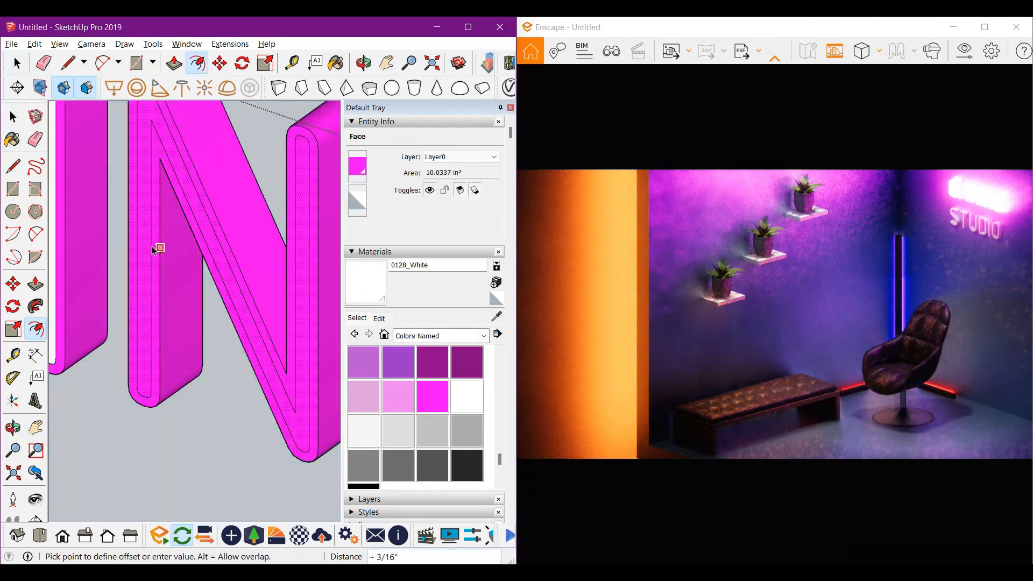
left_click(156, 247)
left_click(370, 295)
left_click(301, 286)
Offset the front face of the last letter G of GAMING inward and paint the inner strip 0128_White.
scroll(300, 285, "down", 2)
key("Escape")
middle_click_drag(318, 372, 176, 296, "shift")
key("space")
scroll(179, 281, "up", 5)
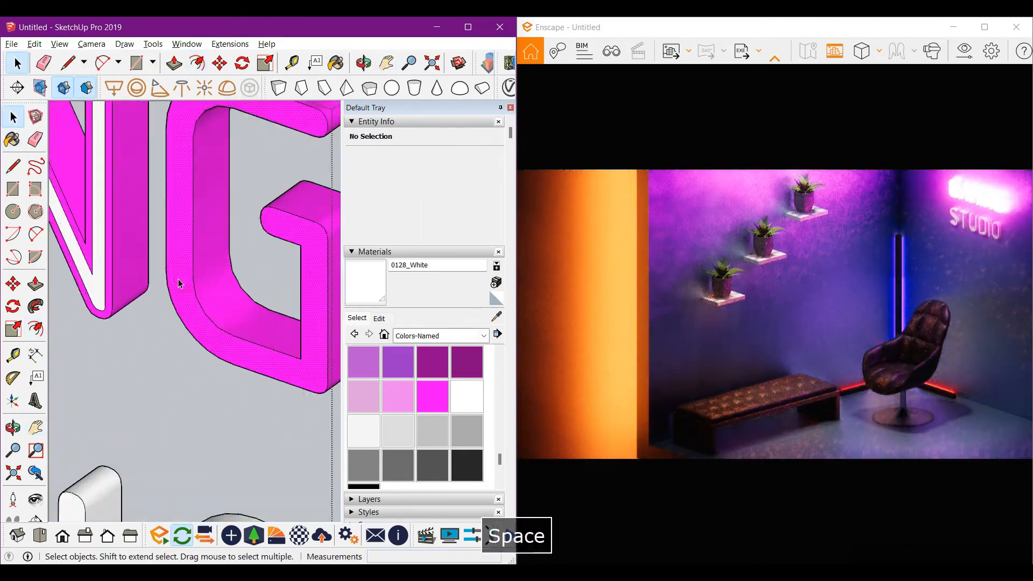
left_click(185, 277)
key("f")
left_click(170, 256)
left_click(370, 296)
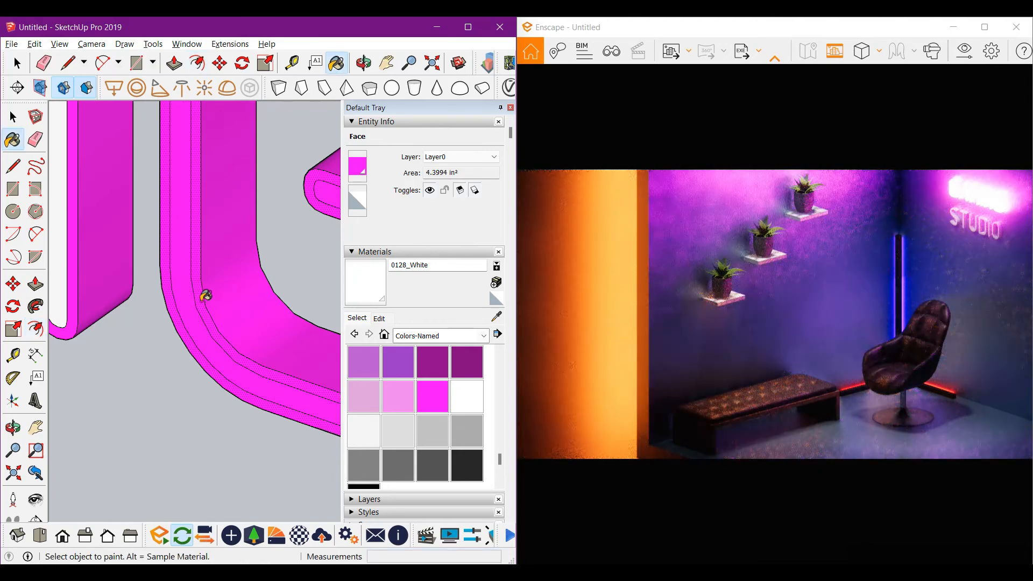
left_click(191, 296)
Select all the STUDIO letters in the front view.
scroll(199, 240, "down", 7)
mouse_move(199, 240)
middle_mouse_down("shift")
mouse_move(228, 215)
mouse_move(253, 282)
middle_mouse_up("shift")
key("Escape")
left_click(62, 535)
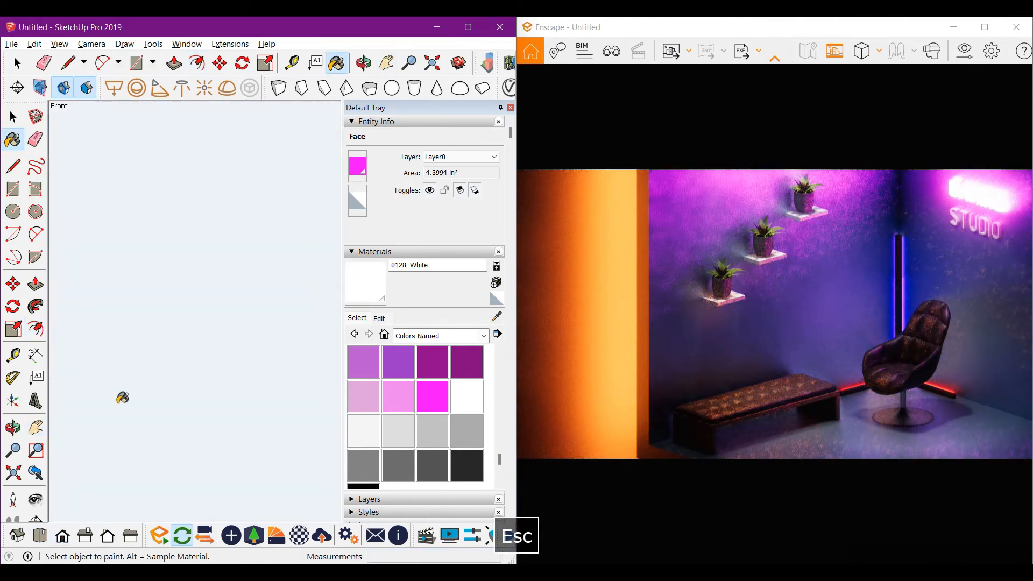
scroll(162, 355, "down", 3)
scroll(171, 346, "up", 2)
middle_click_drag(170, 346, 308, 222, "shift")
key("Escape")
scroll(113, 290, "up", 1)
key("space")
left_click_drag(116, 300, 267, 356)
Paint the selected STUDIO letters with 0040_Peru.
scroll(404, 414, "up", 10)
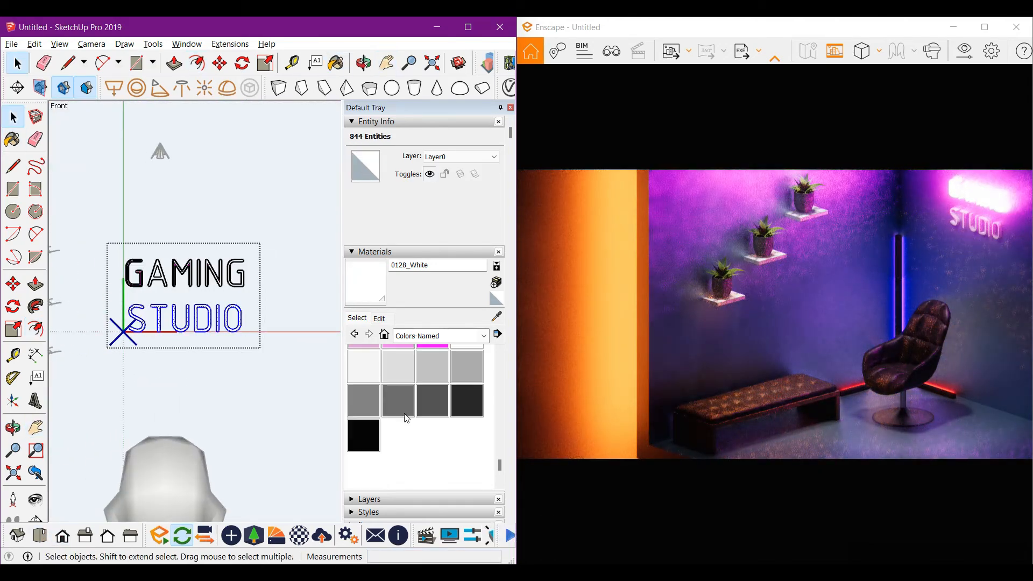
scroll(404, 413, "up", 3)
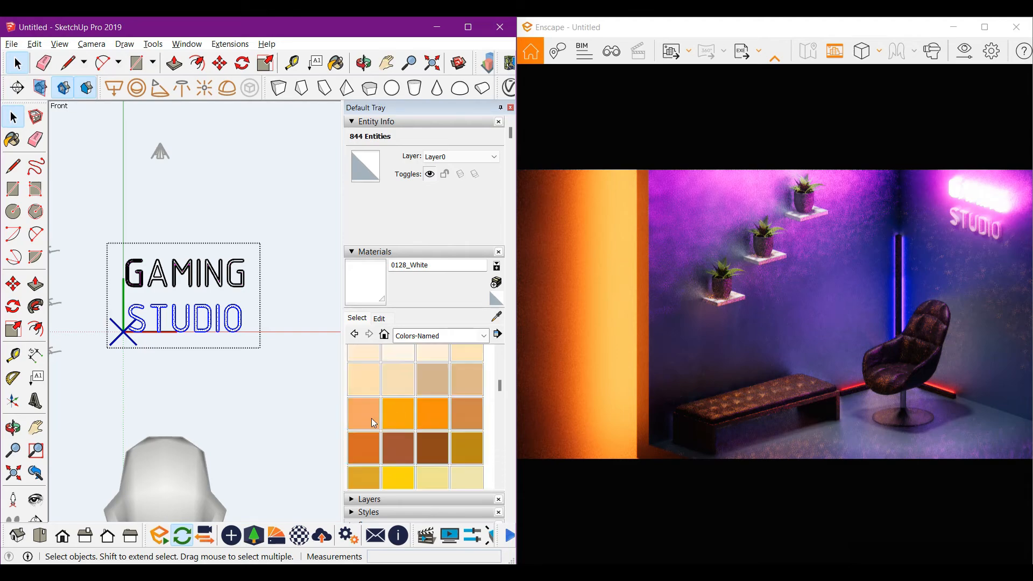
left_click(466, 414)
scroll(230, 302, "up", 3)
left_click(231, 304)
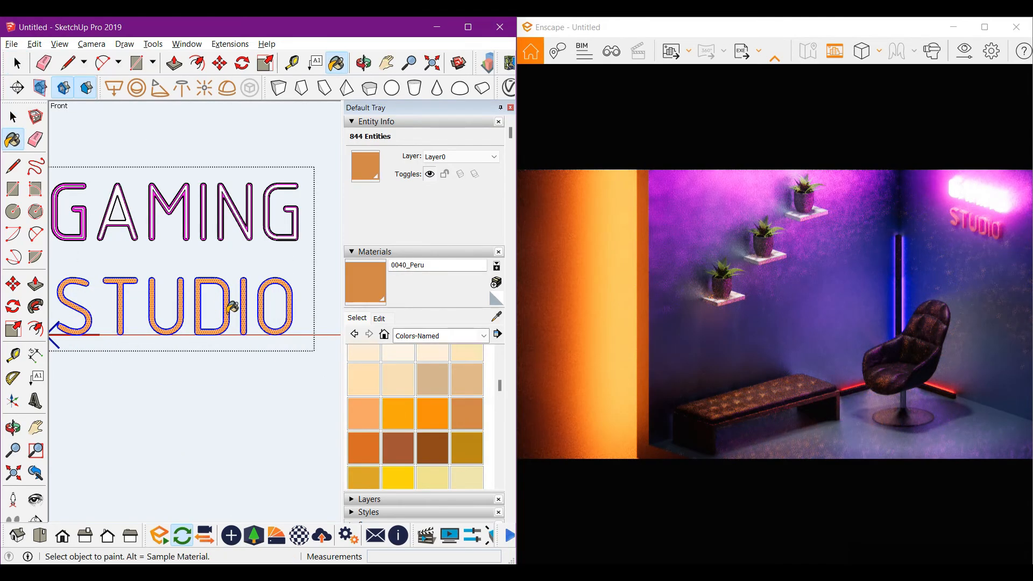
Sample 0127_Magenta EMISSIVE1 from the GAMING letters and lower its luminance in the Enscape Material Editor.
scroll(198, 318, "down", 2)
key("space")
left_click(496, 317)
scroll(258, 246, "up", 8)
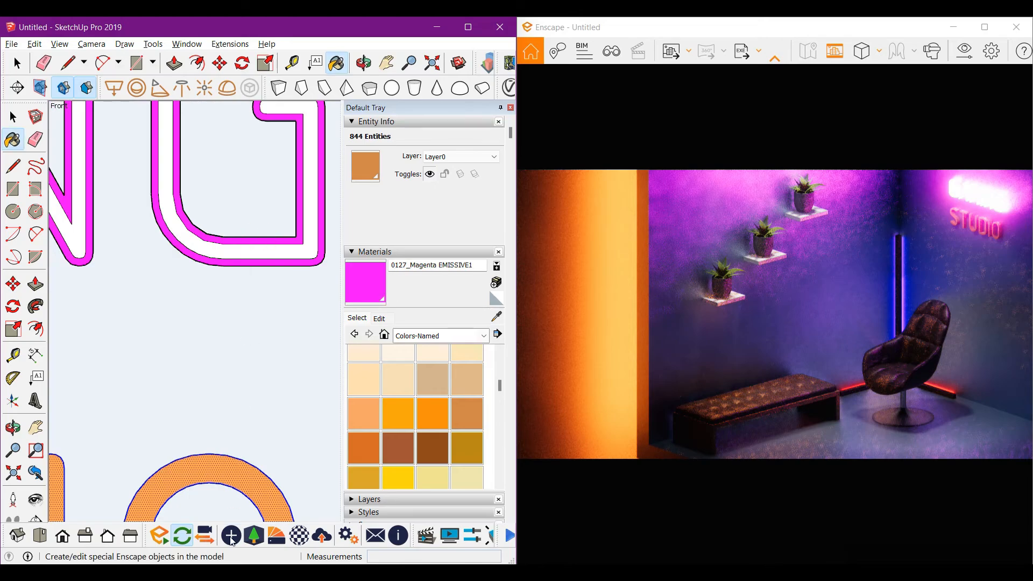
left_click(291, 536)
left_click_drag(371, 103, 284, 102)
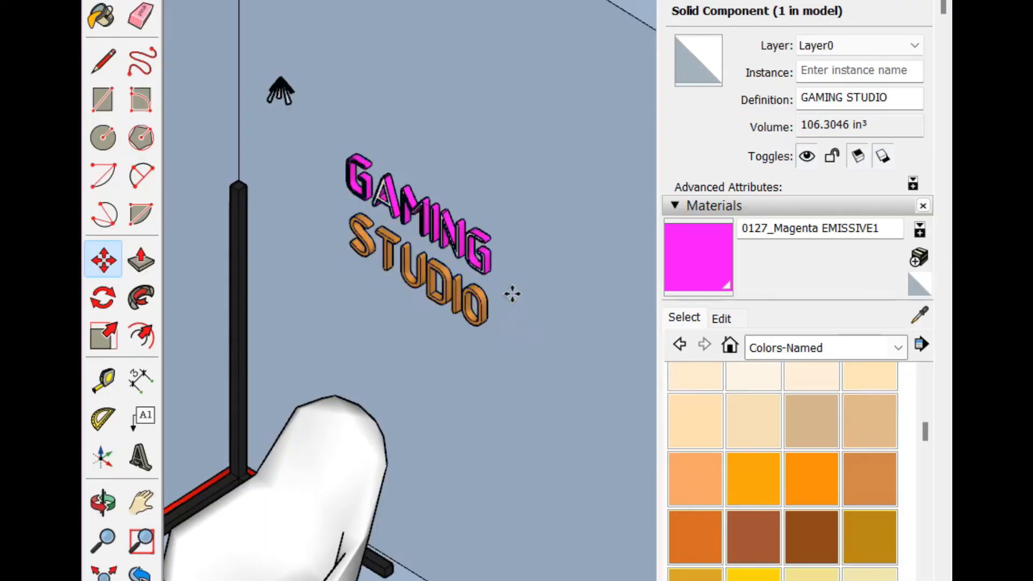
Open the text component for editing and paint the side surface of the letter S with [0037_SandyBrown]1.
scroll(485, 290, "up", 3)
left_click_drag(447, 278, 476, 232)
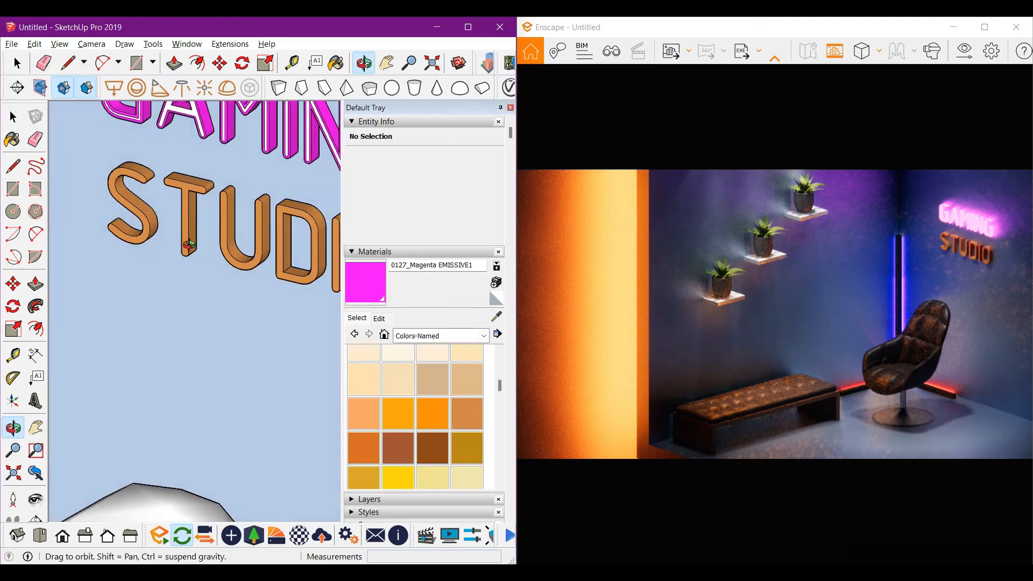
middle_click_drag(187, 244, 184, 242)
scroll(139, 215, "up", 5)
key("space")
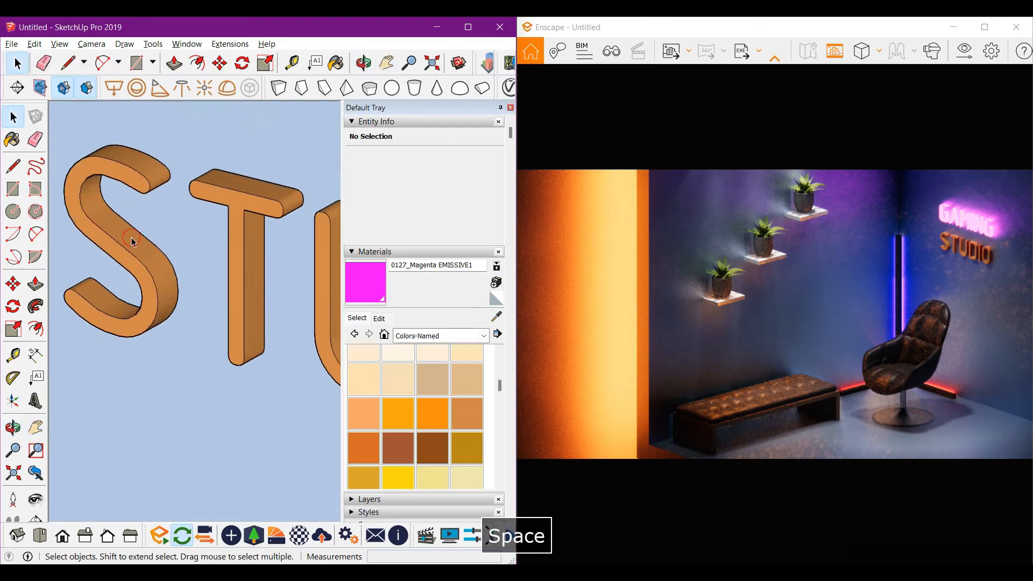
double_click(124, 235)
left_click(360, 414)
scroll(145, 263, "up", 3)
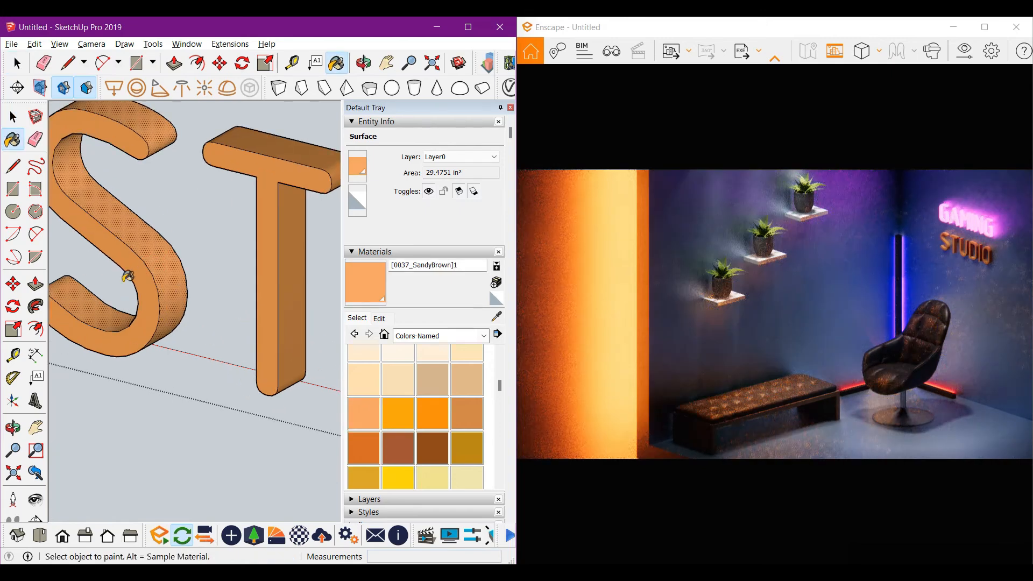
Paint the side surfaces of the remaining STUDIO letters with the same sandy brown and rename the material [0037_SandyBrown]1 emissive.
mouse_move(288, 226)
middle_mouse_down()
mouse_move(208, 251)
mouse_move(143, 296)
mouse_move(103, 301)
middle_mouse_up()
key("Escape")
scroll(209, 251, "down", 2)
middle_click_drag(230, 369, 110, 380, "shift")
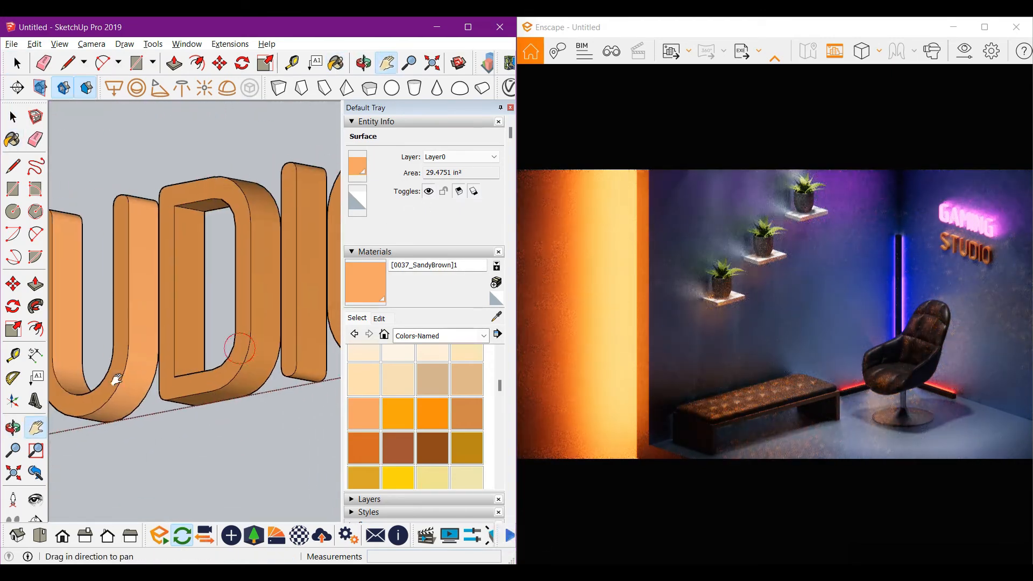
scroll(226, 287, "up", 3)
middle_click_drag(260, 288, 165, 316, "shift")
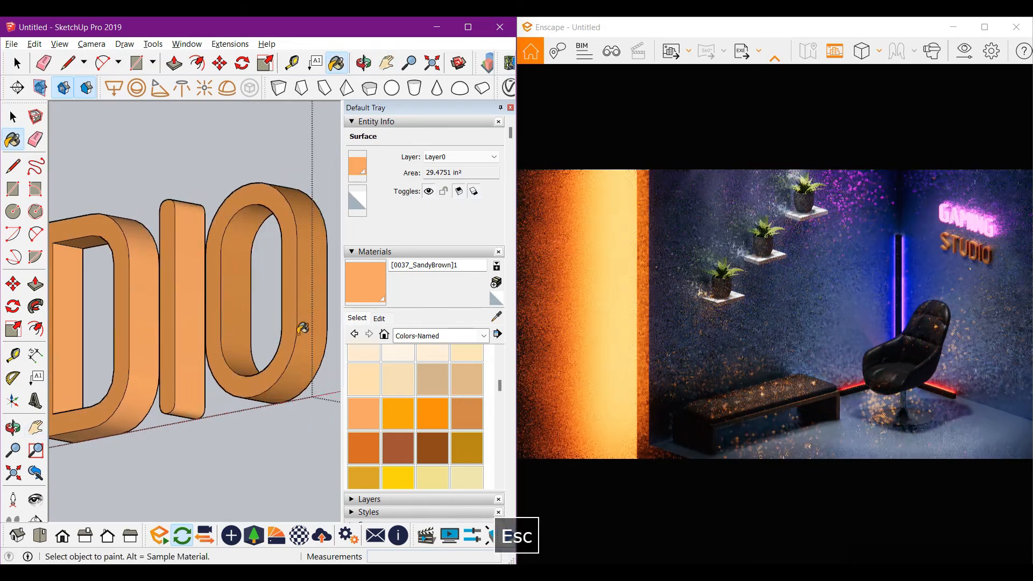
middle_click_drag(300, 330, 67, 388, "shift")
scroll(67, 388, "down", 1)
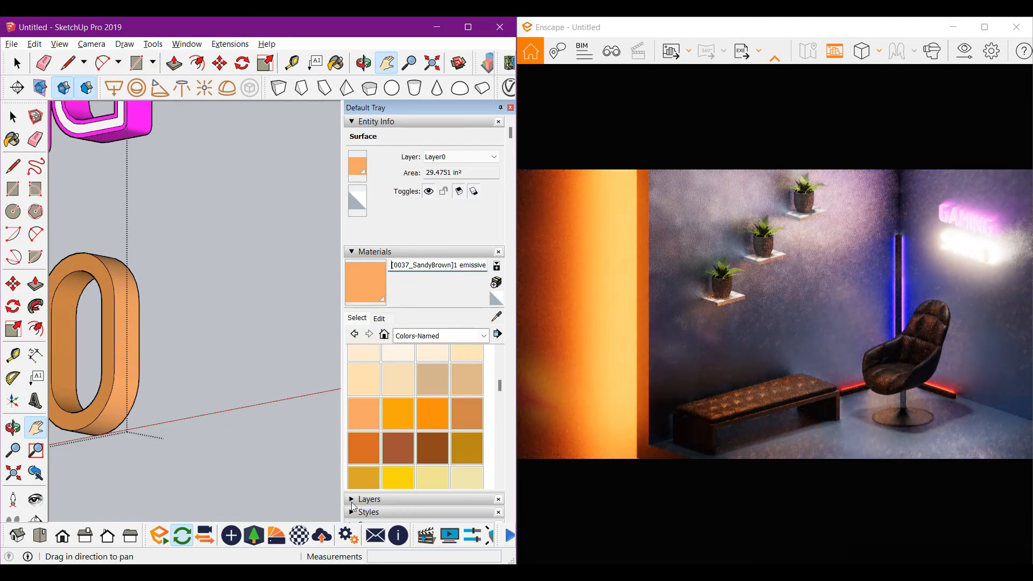
Lower the luminance of [0037_SandyBrown]1 emissive to 8 cd/m² in the Enscape Material Editor and close the text component.
left_click(277, 535)
left_click_drag(390, 100, 240, 102)
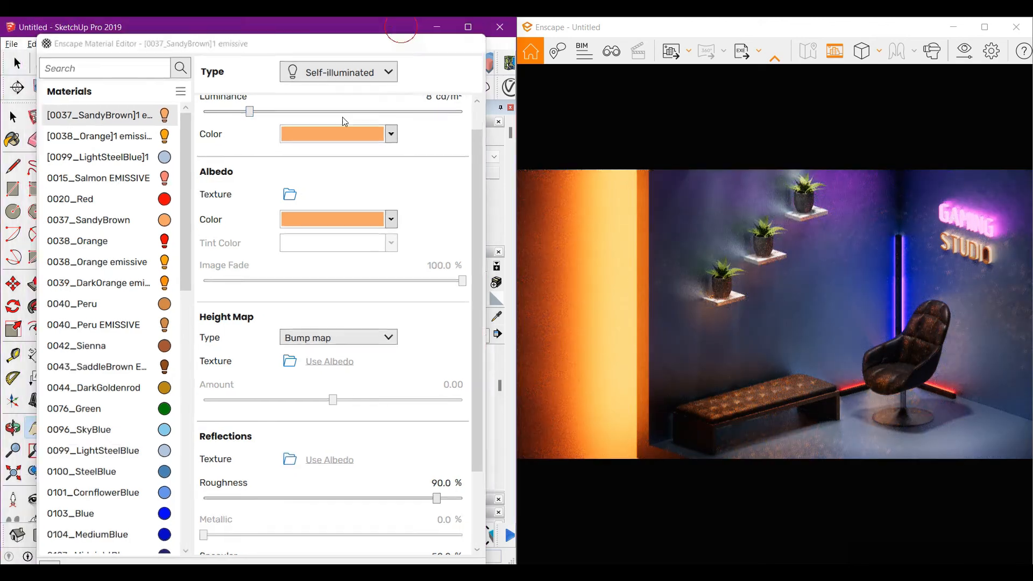
scroll(237, 270, "down", 3)
mouse_move(237, 269)
middle_mouse_down()
mouse_move(216, 325)
mouse_move(322, 260)
middle_mouse_up()
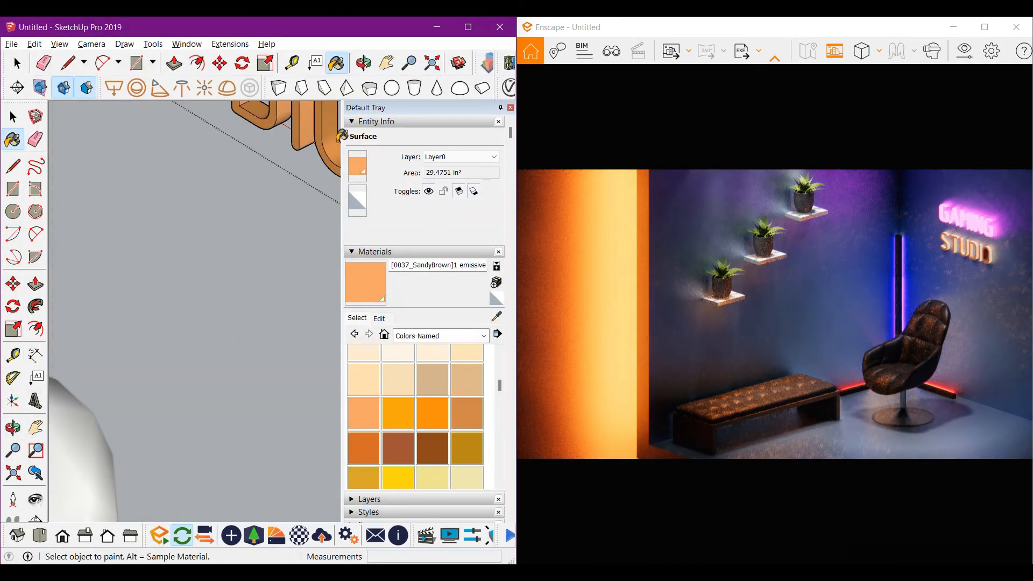
key("space")
scroll(208, 289, "down", 5)
middle_click_drag(212, 328, 248, 278, "shift")
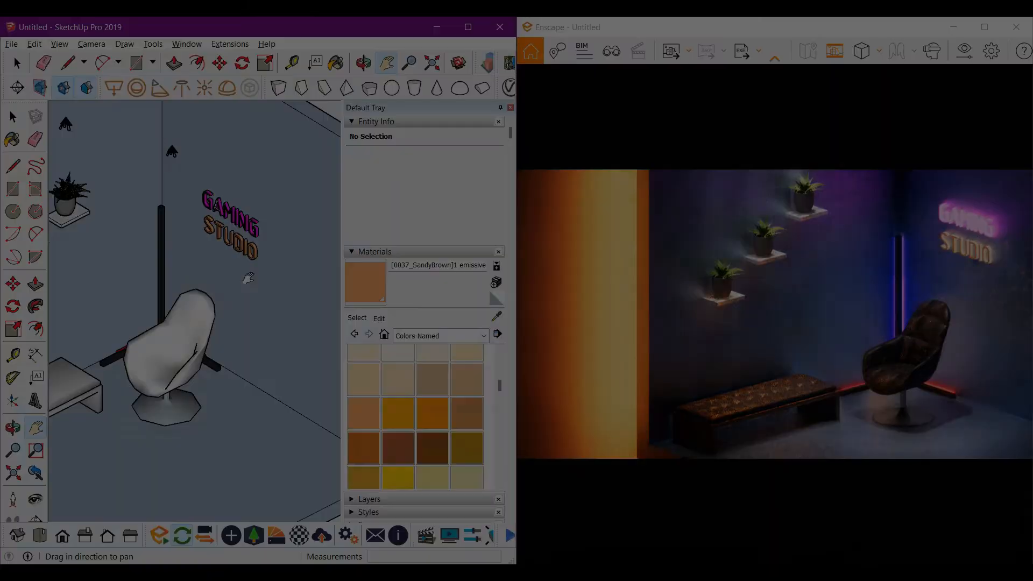